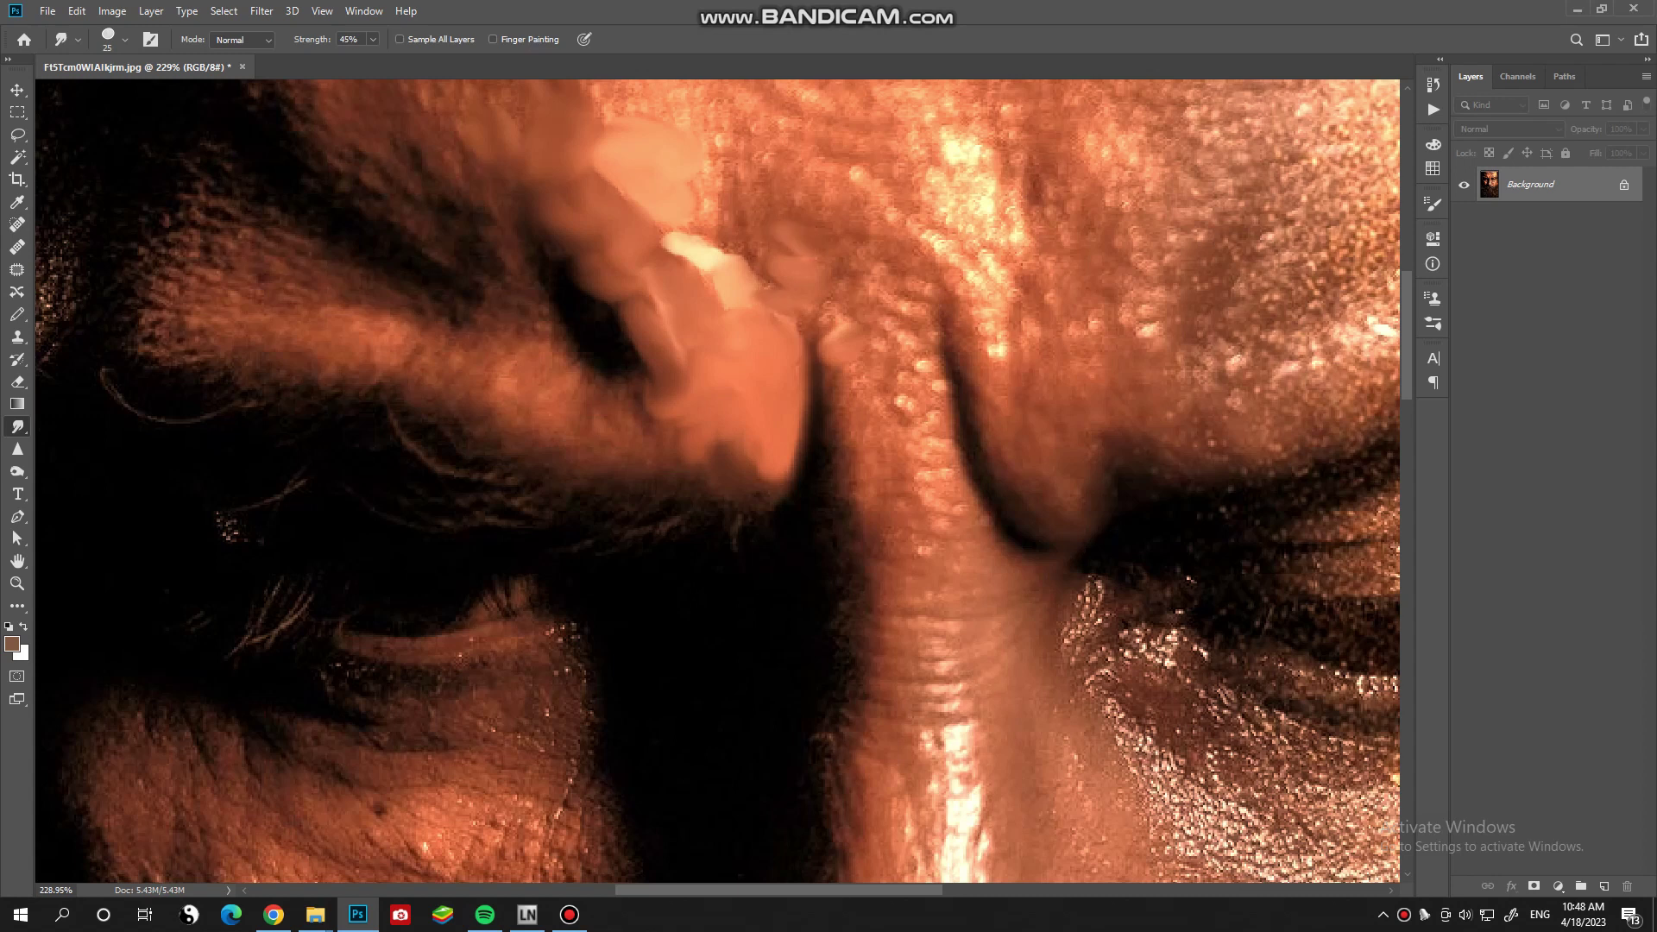
# - Smudge the skin between the eyebrows and at the top of the nose bridge, reducing the brush from 25 to 15 px
pyautogui.moveTo(850, 384); pyautogui.dragTo(889, 402)
pyautogui.moveTo(751, 414); pyautogui.dragTo(790, 444)
pyautogui.moveTo(776, 363)
pyautogui.mouseDown()
pyautogui.moveTo(712, 427)
pyautogui.moveTo(828, 358)
pyautogui.moveTo(910, 414)
pyautogui.moveTo(993, 406)
pyautogui.moveTo(975, 354)
pyautogui.mouseUp()
pyautogui.press('[')
pyautogui.moveTo(928, 483); pyautogui.dragTo(979, 479)
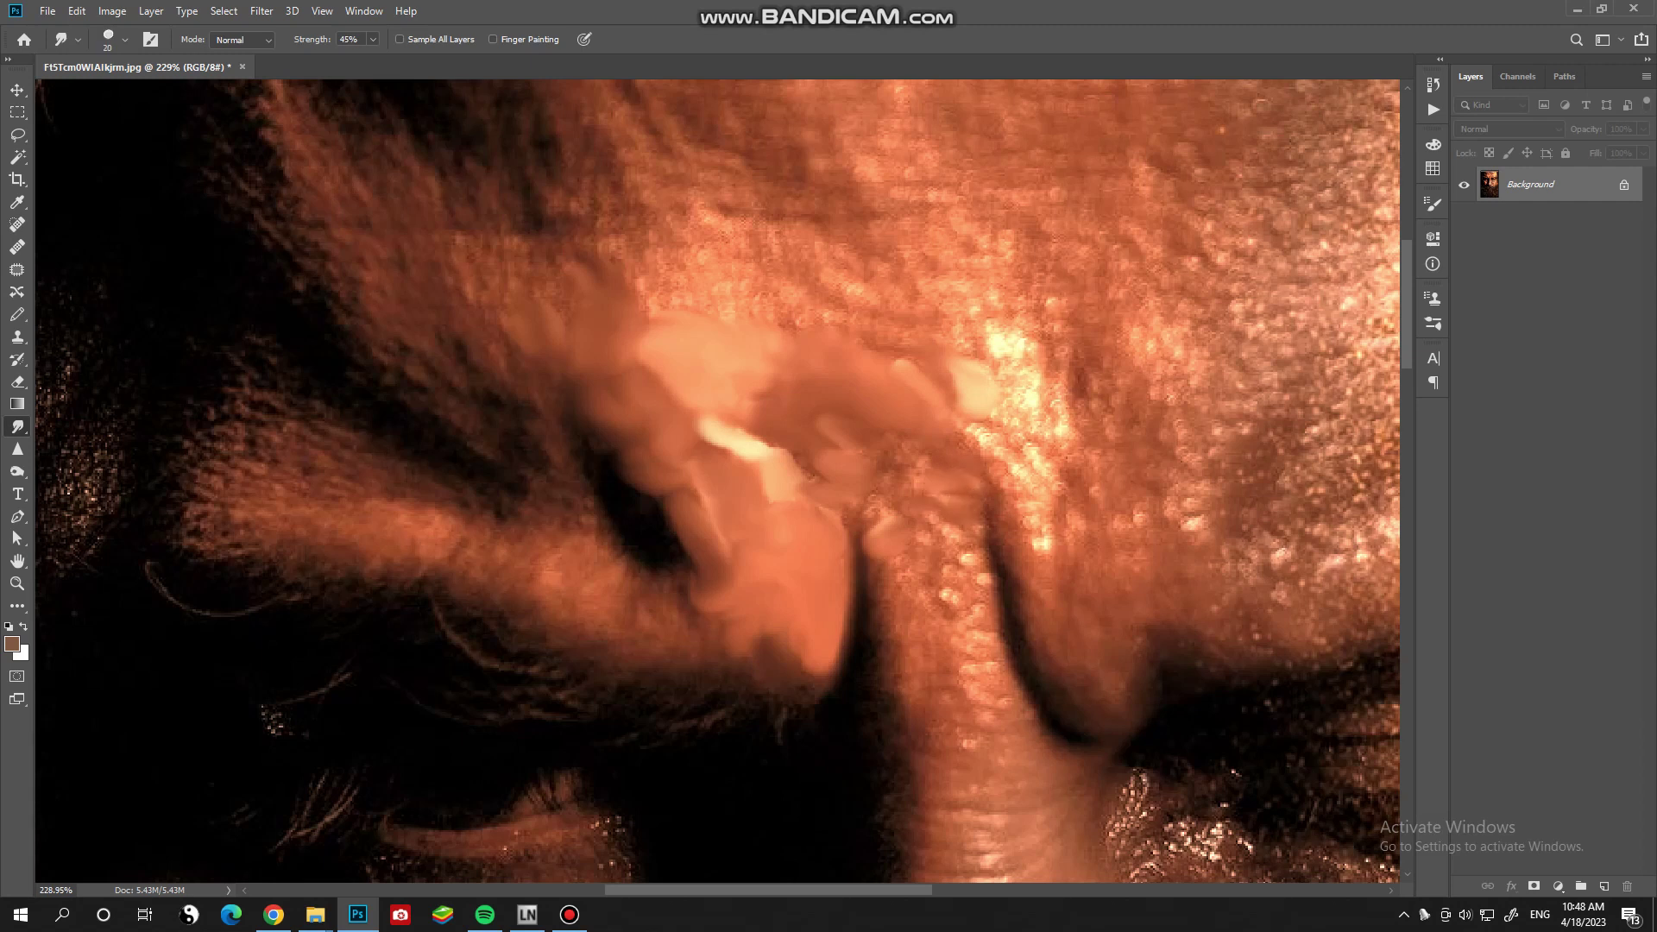
pyautogui.moveTo(899, 445); pyautogui.dragTo(865, 466)
pyautogui.press('[')
pyautogui.moveTo(955, 561); pyautogui.dragTo(906, 484)
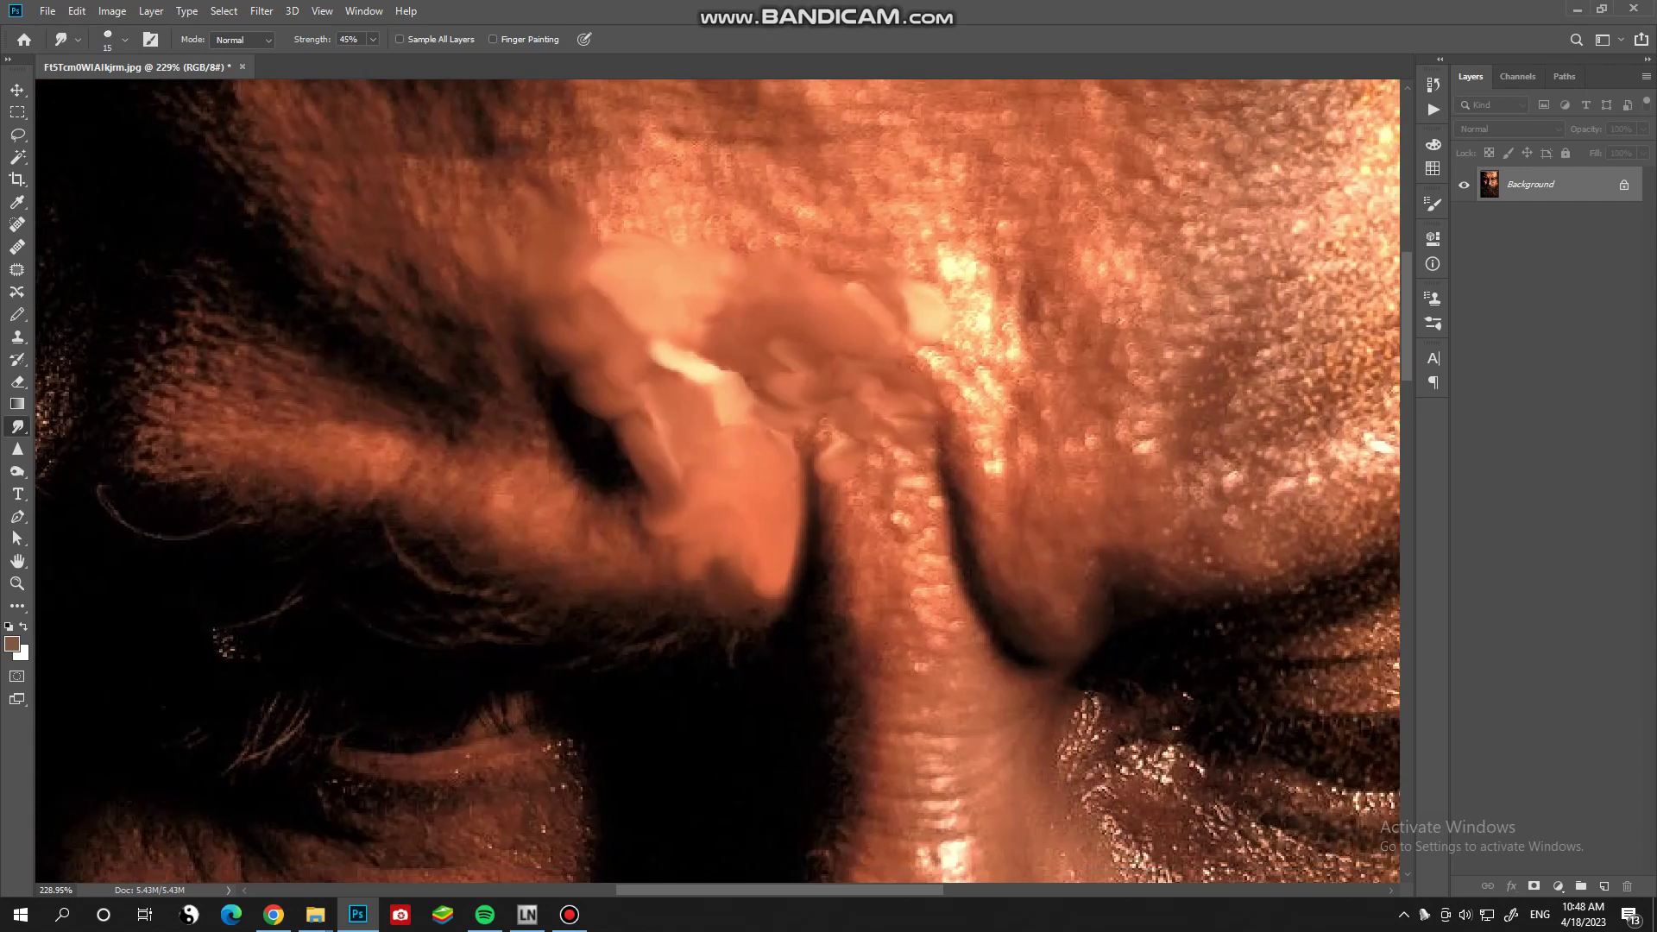
# - Smudge the bright highlight above the frown crease on the glittered side and blend it into the top of the nose bridge
pyautogui.press('[')
pyautogui.moveTo(990, 449); pyautogui.dragTo(993, 480)
pyautogui.press('[')
pyautogui.moveTo(945, 362)
pyautogui.mouseDown()
pyautogui.moveTo(962, 414)
pyautogui.moveTo(1022, 350)
pyautogui.moveTo(1011, 298)
pyautogui.mouseUp()
pyautogui.moveTo(983, 310); pyautogui.dragTo(936, 350)
pyautogui.moveTo(815, 435); pyautogui.dragTo(790, 462)
pyautogui.moveTo(906, 441)
pyautogui.mouseDown()
pyautogui.moveTo(833, 505)
pyautogui.moveTo(781, 436)
pyautogui.mouseUp()
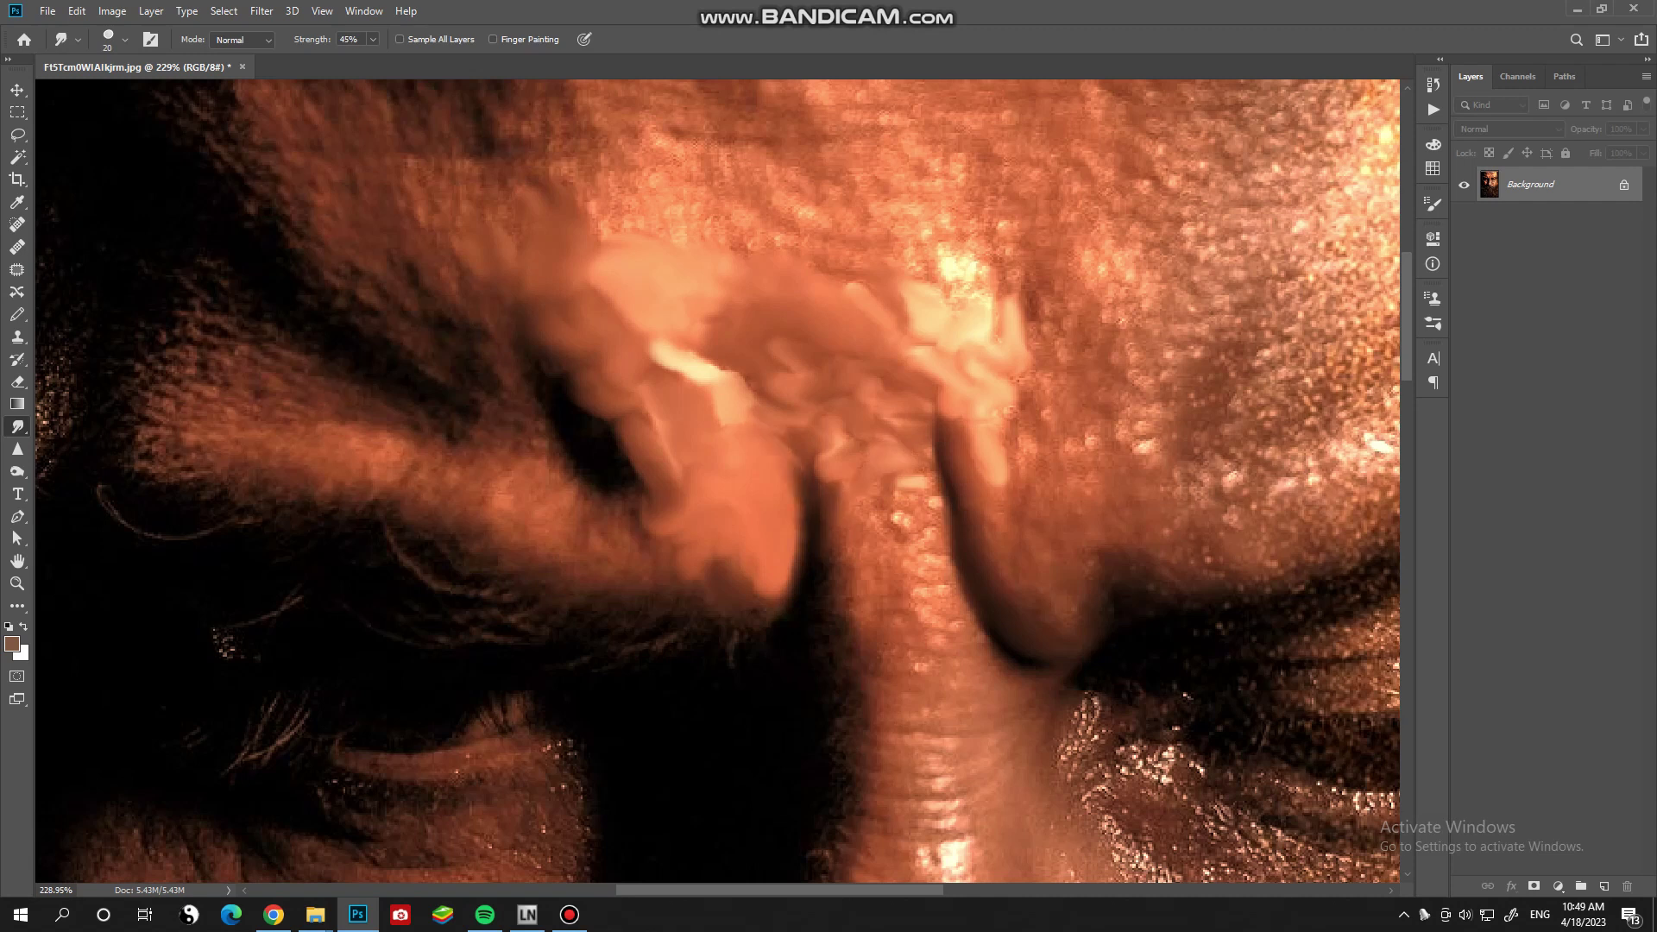
# - Smudge the forehead skin just above the inner end of the eyebrow on the glittered side
pyautogui.hotkey('ctrl', '0')
pyautogui.scroll(8, 828, 466)
pyautogui.press(']')
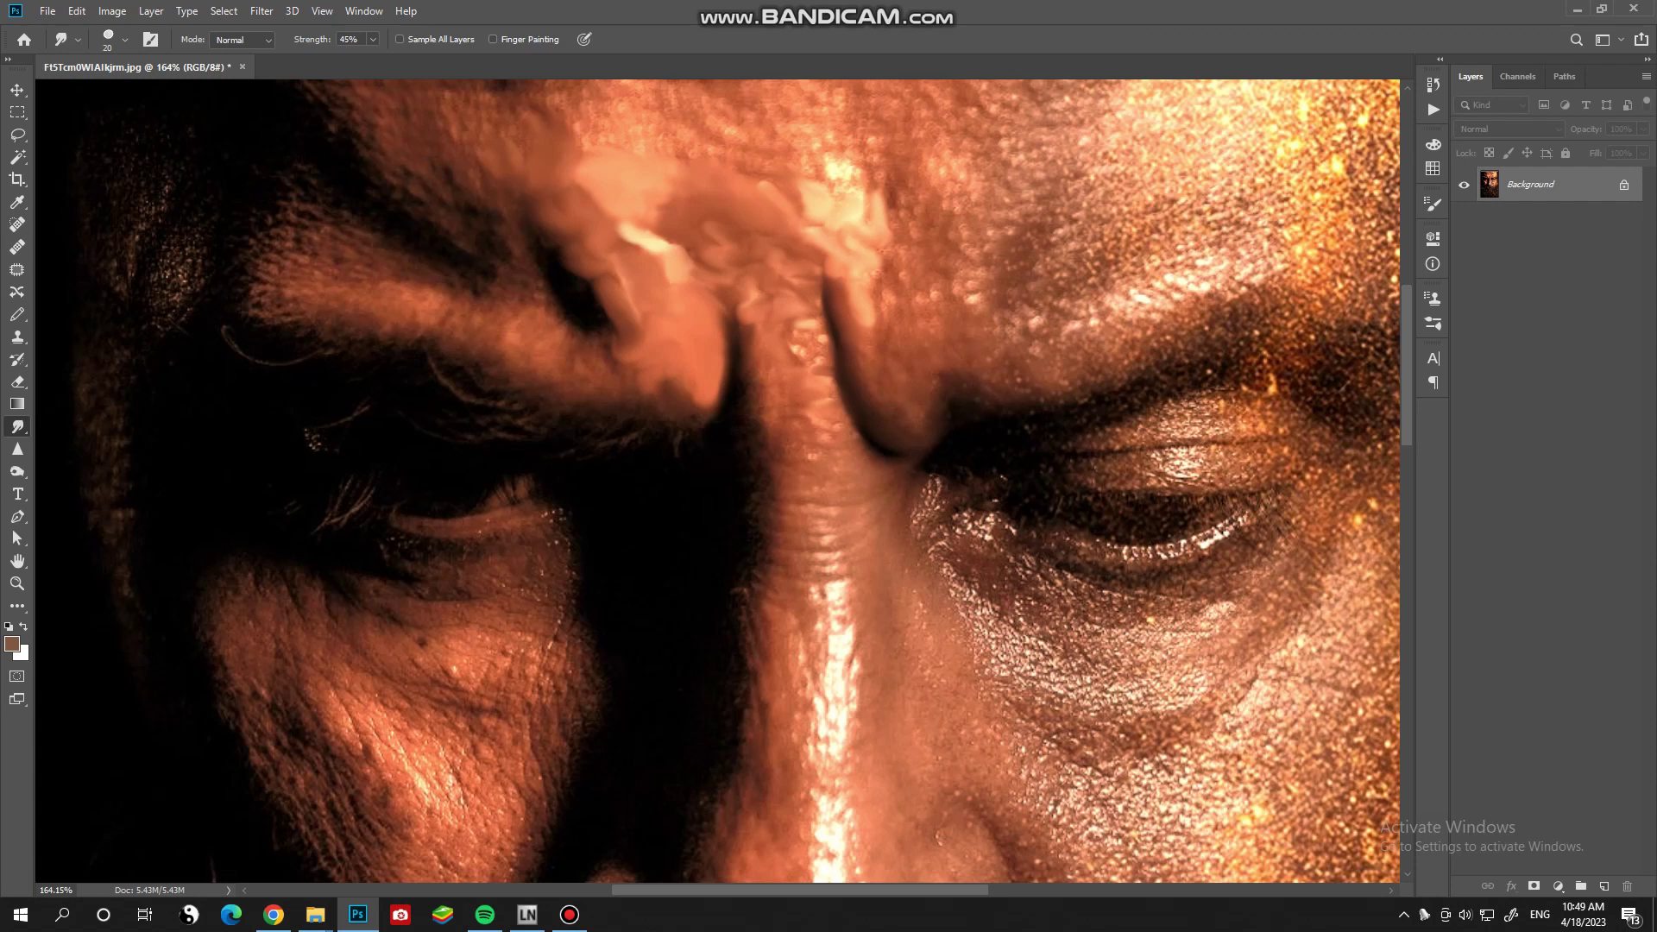
pyautogui.moveTo(760, 384)
pyautogui.mouseDown()
pyautogui.moveTo(763, 427)
pyautogui.moveTo(798, 466)
pyautogui.moveTo(871, 380)
pyautogui.moveTo(953, 332)
pyautogui.moveTo(889, 311)
pyautogui.moveTo(1039, 168)
pyautogui.mouseUp()
pyautogui.press(']')
pyautogui.moveTo(940, 177)
pyautogui.mouseDown()
pyautogui.moveTo(1066, 147)
pyautogui.moveTo(1074, 121)
pyautogui.mouseUp()
pyautogui.moveTo(1001, 319)
pyautogui.mouseDown()
pyautogui.moveTo(1096, 250)
pyautogui.moveTo(1156, 281)
pyautogui.moveTo(1234, 263)
pyautogui.mouseUp()
# - Blend the textured skin above the middle of the glittered-side eyebrow using a larger Smudge brush
pyautogui.press(']')
pyautogui.press(']')
pyautogui.moveTo(1157, 211)
pyautogui.mouseDown()
pyautogui.moveTo(1018, 332)
pyautogui.moveTo(1053, 237)
pyautogui.mouseUp()
pyautogui.moveTo(988, 289)
pyautogui.mouseDown()
pyautogui.moveTo(884, 255)
pyautogui.moveTo(894, 168)
pyautogui.moveTo(958, 207)
pyautogui.mouseUp()
pyautogui.moveTo(1147, 172); pyautogui.dragTo(1052, 233)
pyautogui.moveTo(1087, 164); pyautogui.dragTo(1036, 220)
pyautogui.moveTo(1174, 185); pyautogui.dragTo(1027, 229)
pyautogui.moveTo(1226, 207); pyautogui.dragTo(1131, 255)
# - Extend the smudging across the bright forehead area above the glittered-side eyebrow, toward the gold glitter
pyautogui.scroll(5, 717, 479)
pyautogui.moveTo(1044, 527)
pyautogui.mouseDown()
pyautogui.moveTo(992, 474)
pyautogui.moveTo(845, 458)
pyautogui.mouseUp()
pyautogui.press('[')
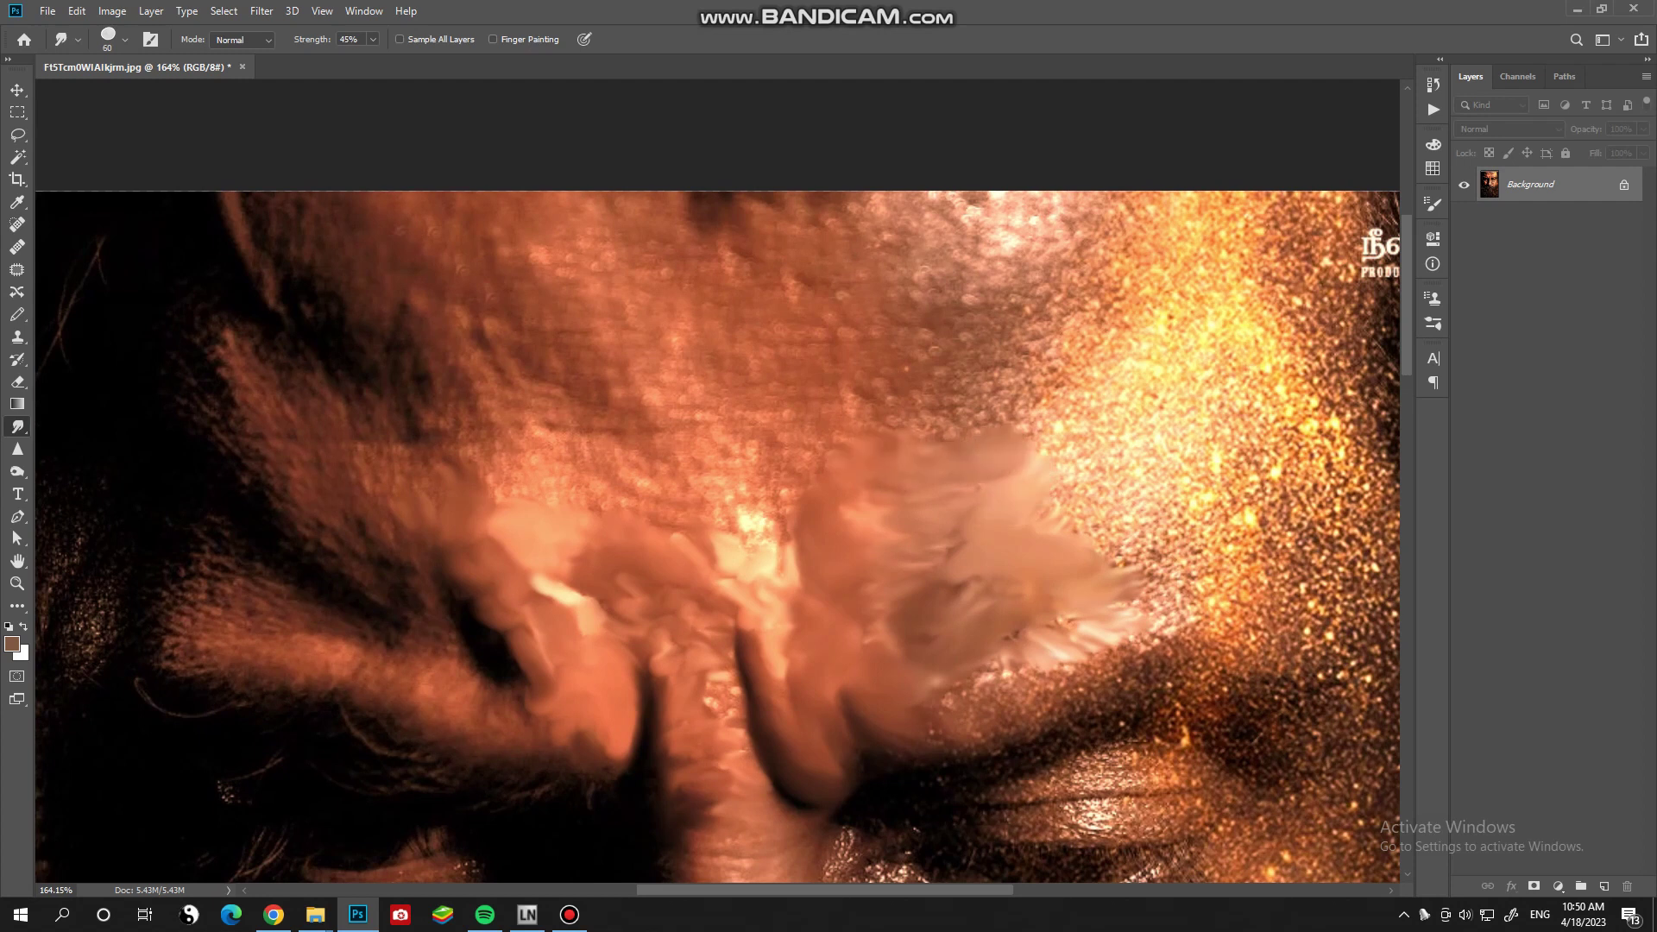
pyautogui.moveTo(950, 432); pyautogui.dragTo(855, 457)
pyautogui.scroll(-2, 716, 479)
pyautogui.moveTo(1087, 449)
pyautogui.mouseDown()
pyautogui.moveTo(1018, 474)
pyautogui.moveTo(1027, 444)
pyautogui.moveTo(1199, 432)
pyautogui.moveTo(1126, 401)
pyautogui.moveTo(1105, 332)
pyautogui.mouseUp()
pyautogui.press(']')
pyautogui.moveTo(1005, 393); pyautogui.dragTo(1109, 276)
# - Smudge the skin above the frown lines and toward the shadowed-side temple with a smaller brush
pyautogui.press('[')
pyautogui.moveTo(759, 346)
pyautogui.mouseDown()
pyautogui.moveTo(768, 406)
pyautogui.moveTo(761, 379)
pyautogui.moveTo(669, 337)
pyautogui.moveTo(664, 276)
pyautogui.moveTo(578, 323)
pyautogui.mouseUp()
pyautogui.press('[')
pyautogui.press(']')
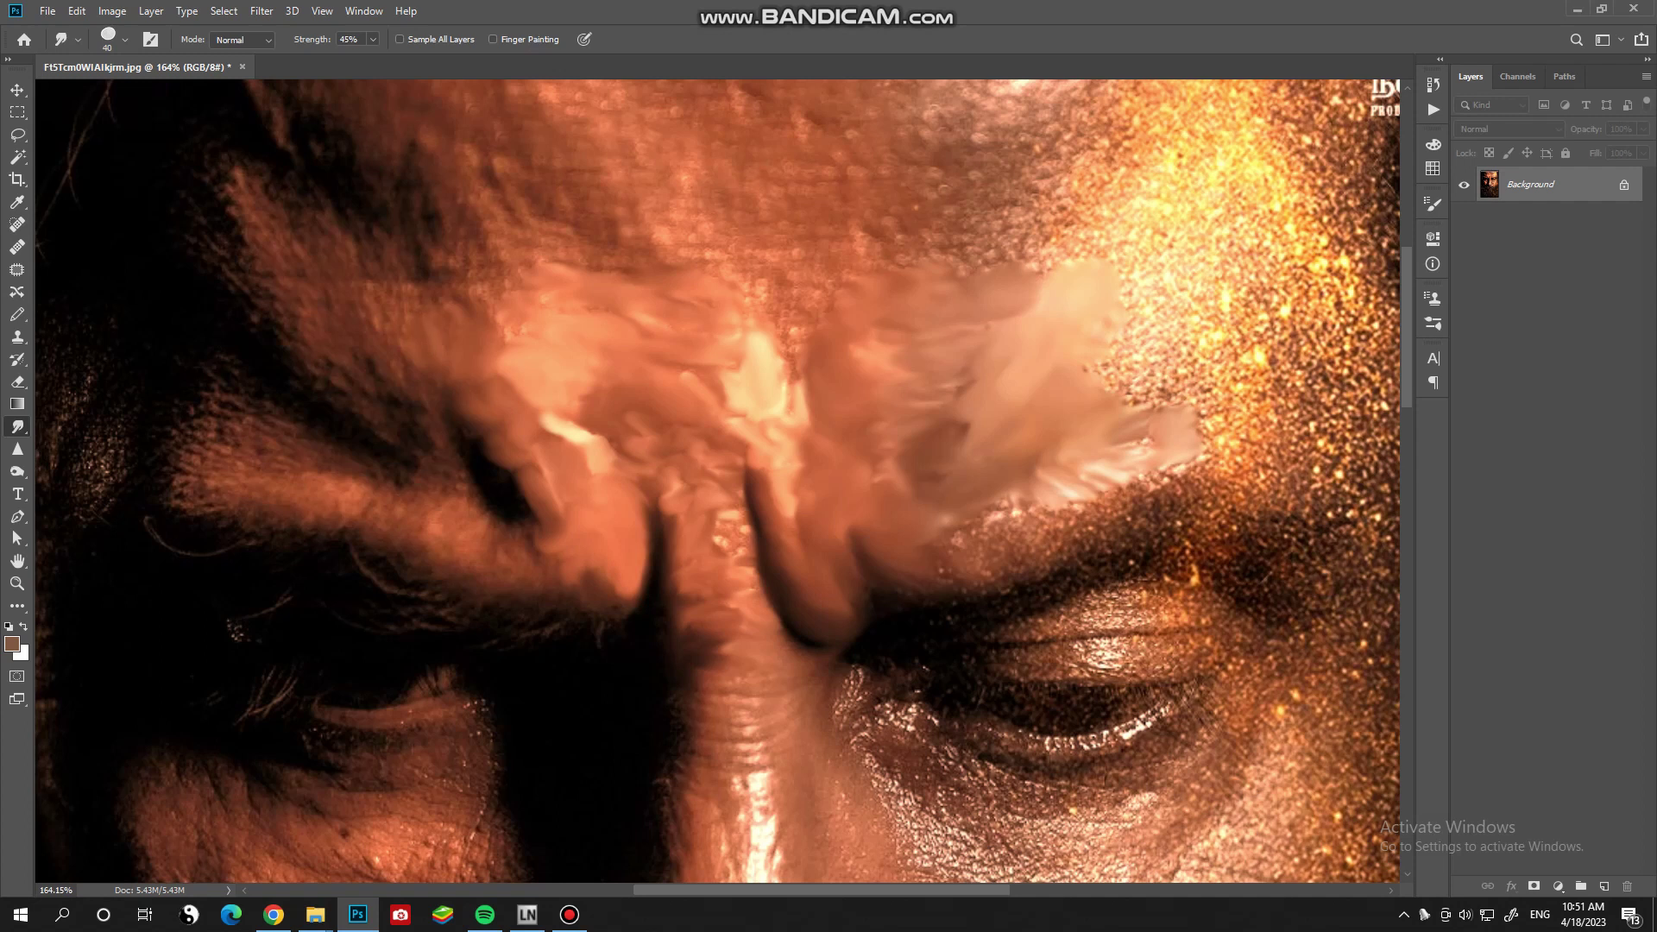
pyautogui.moveTo(388, 384)
pyautogui.mouseDown()
pyautogui.moveTo(354, 367)
pyautogui.moveTo(336, 393)
pyautogui.mouseUp()
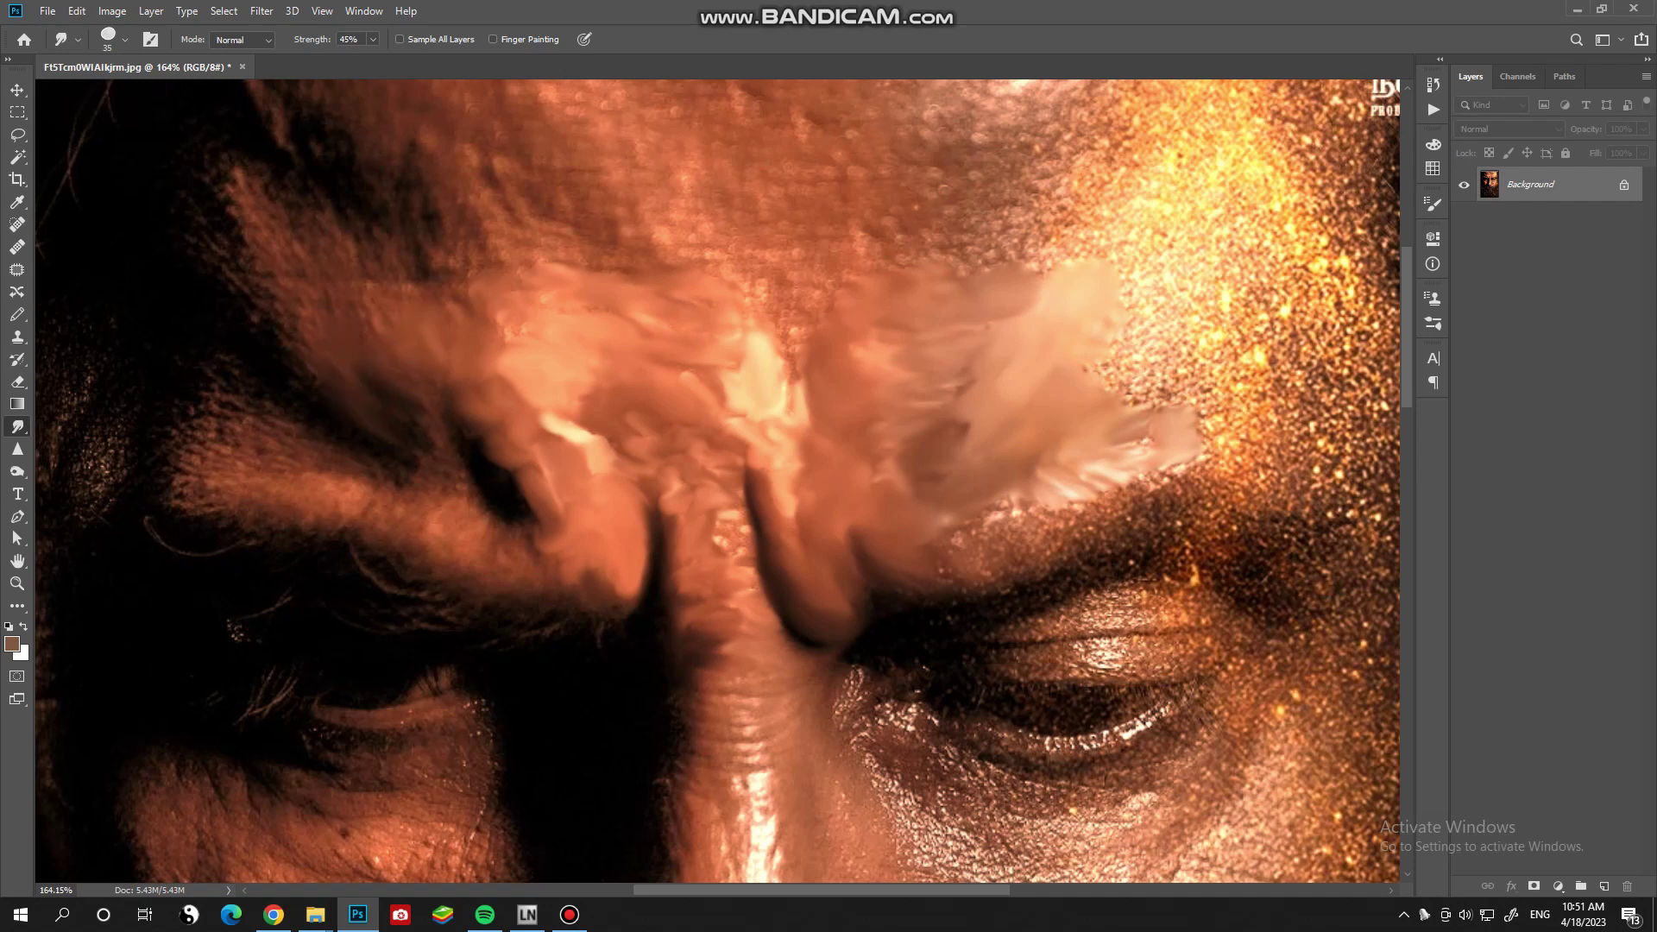
# - Smudge the textured skin on the upper forehead above the shadowed-side eyebrow
pyautogui.press(']')
pyautogui.press(']')
pyautogui.press(']')
pyautogui.scroll(3, 716, 484)
pyautogui.moveTo(664, 471); pyautogui.dragTo(695, 341)
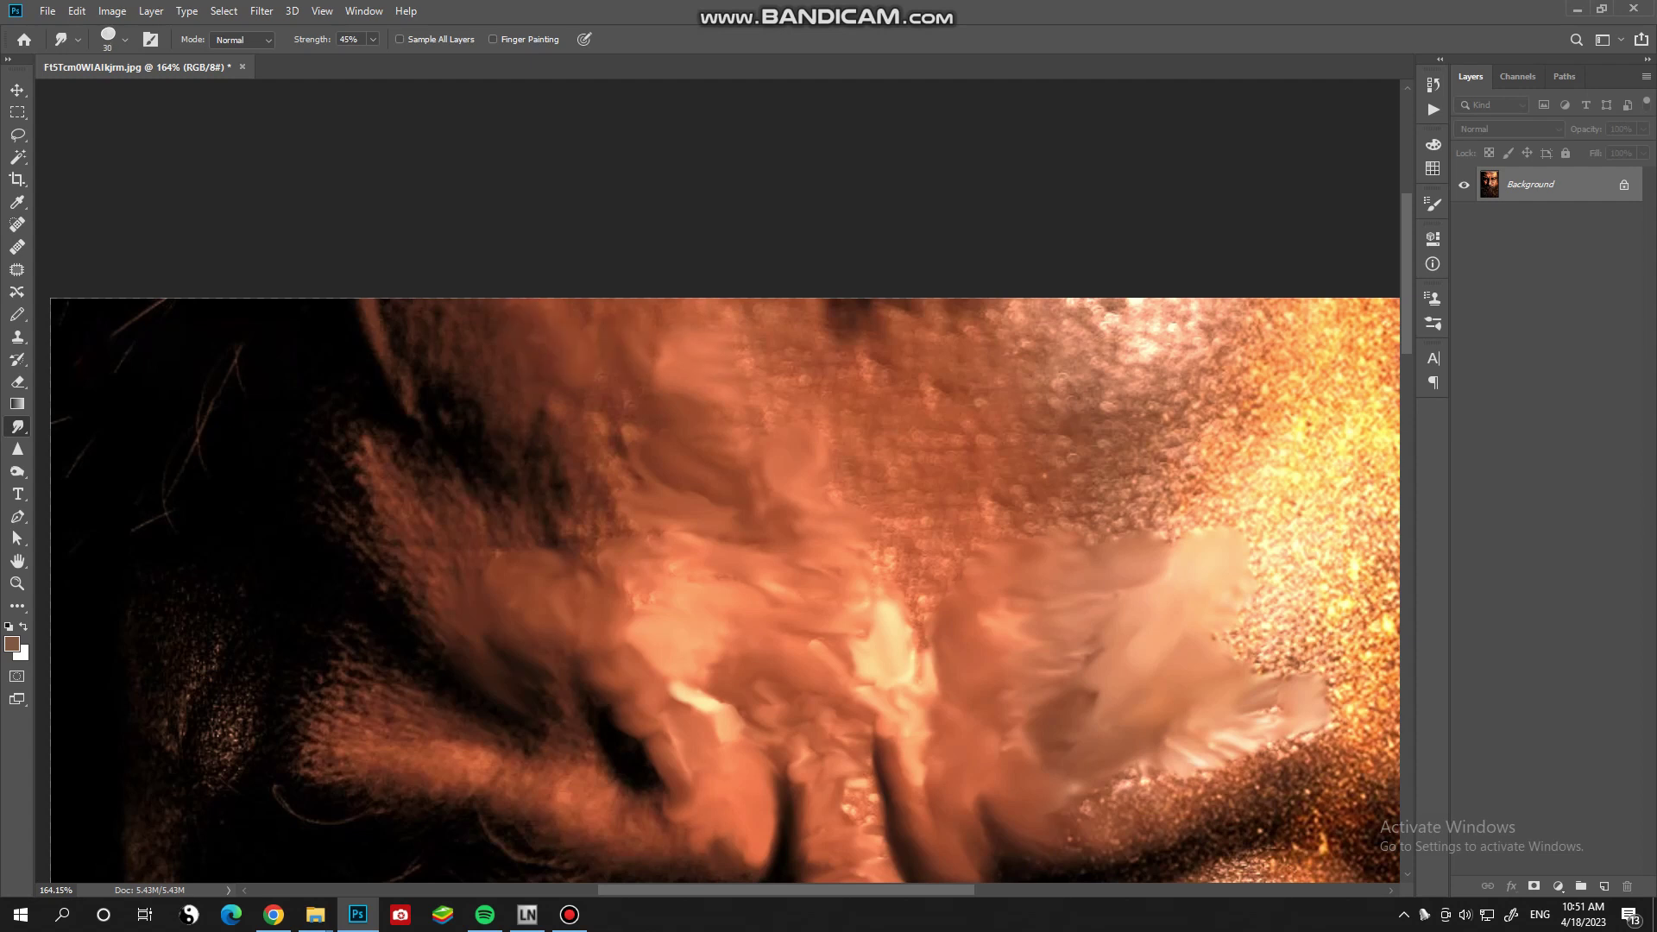
pyautogui.moveTo(833, 483)
pyautogui.mouseDown()
pyautogui.moveTo(764, 419)
pyautogui.moveTo(673, 414)
pyautogui.moveTo(691, 315)
pyautogui.mouseUp()
# - Smooth the dark forehead edge along the shadowed-side hairline with a 70 px Smudge brush
pyautogui.press(']')
pyautogui.press(']')
pyautogui.press(']')
pyautogui.press(']')
pyautogui.moveTo(435, 380)
pyautogui.mouseDown()
pyautogui.moveTo(397, 341)
pyautogui.moveTo(530, 406)
pyautogui.mouseUp()
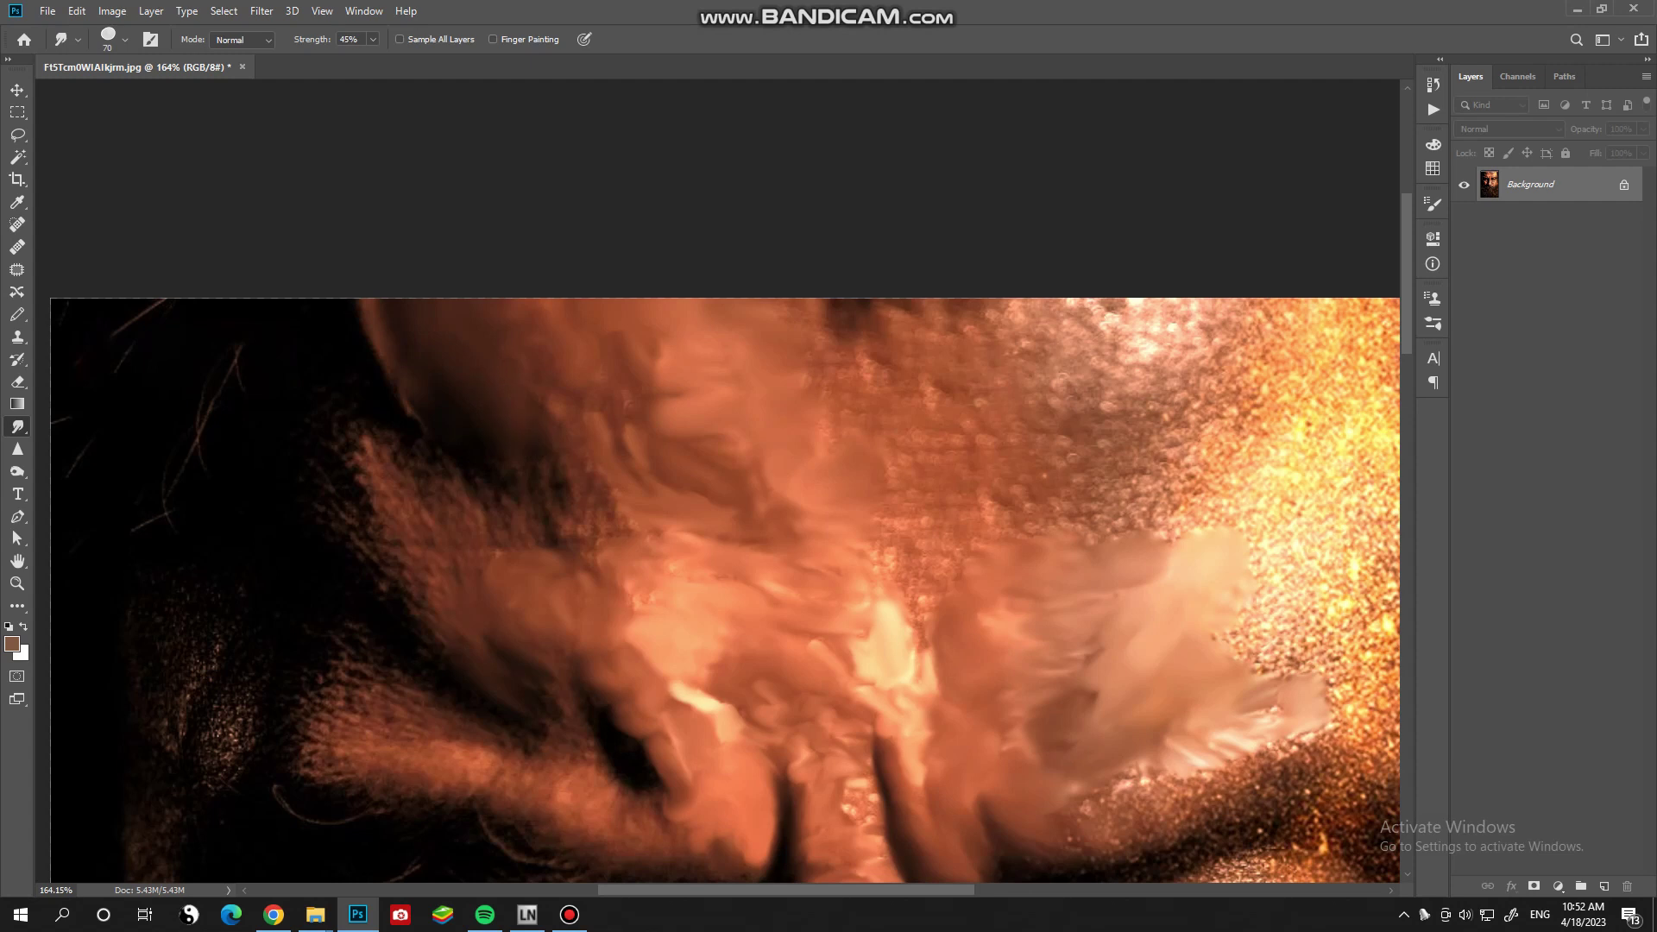
# - Smudge the remaining textured patches across the middle of the forehead and above the shadowed-side brow
pyautogui.press(']')
pyautogui.press(']')
pyautogui.moveTo(927, 483); pyautogui.dragTo(803, 380)
pyautogui.moveTo(621, 470)
pyautogui.mouseDown()
pyautogui.moveTo(604, 526)
pyautogui.moveTo(557, 518)
pyautogui.moveTo(497, 553)
pyautogui.moveTo(453, 470)
pyautogui.moveTo(483, 518)
pyautogui.mouseUp()
pyautogui.moveTo(578, 544); pyautogui.dragTo(596, 561)
pyautogui.press(']')
pyautogui.moveTo(898, 518); pyautogui.dragTo(914, 638)
pyautogui.moveTo(937, 565); pyautogui.dragTo(984, 509)
pyautogui.moveTo(656, 535); pyautogui.dragTo(630, 600)
# - Smudge the skin along the top edge of the image at the centre of the forehead
pyautogui.hotkey('ctrl', '0')
pyautogui.scroll(5, 882, 586)
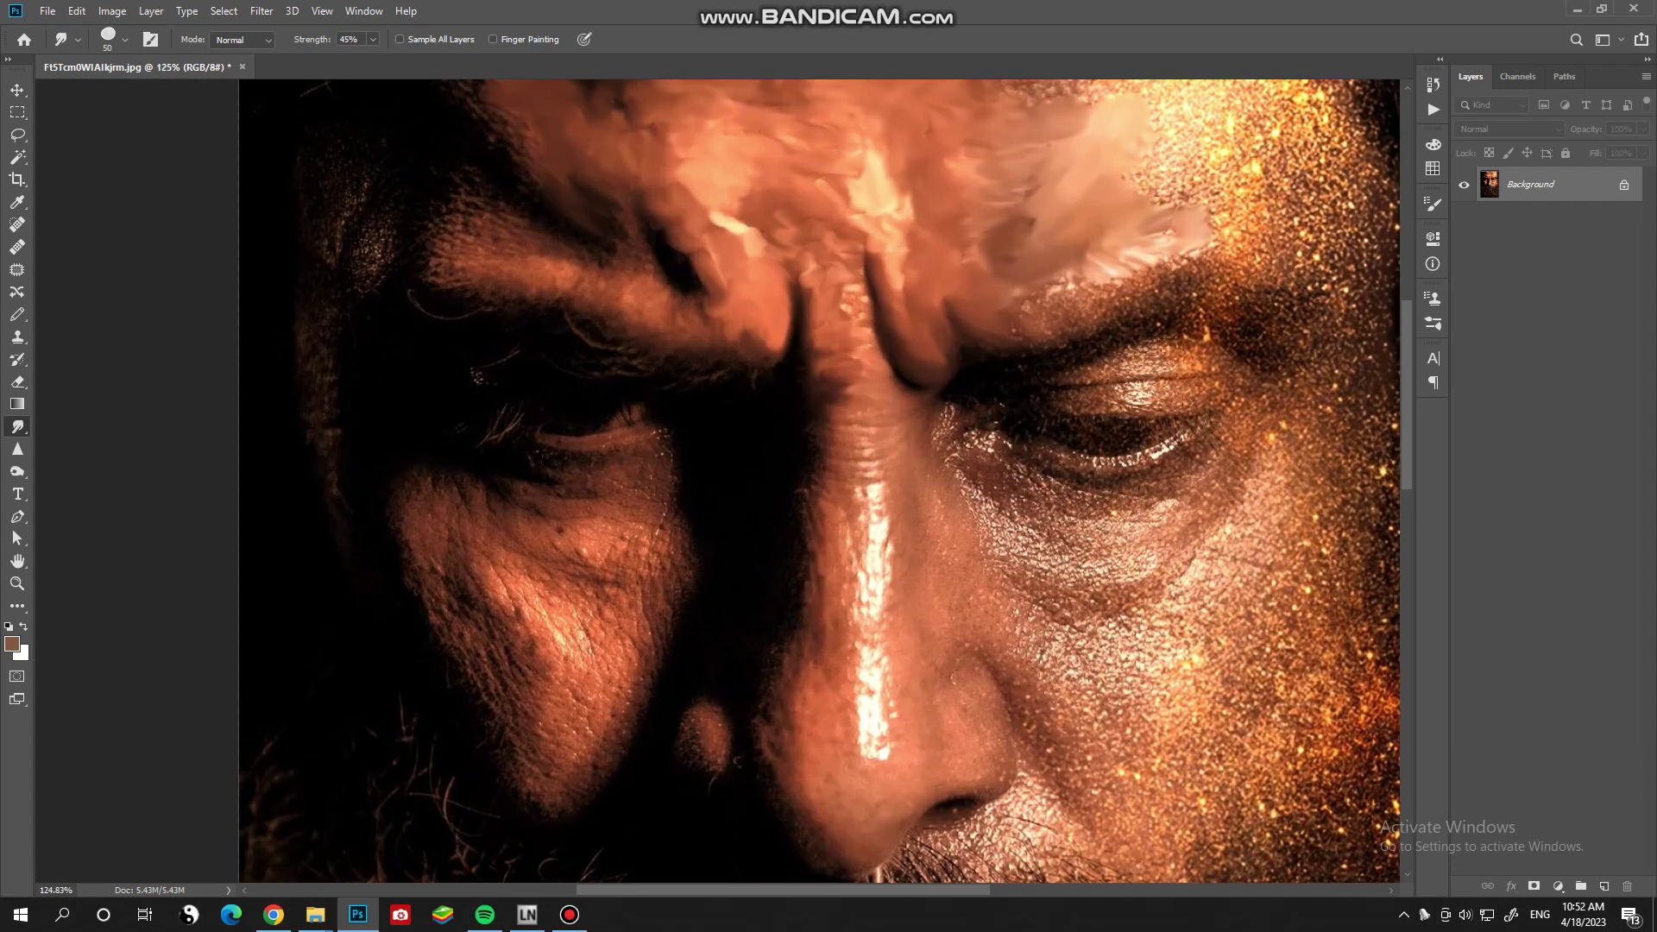
pyautogui.scroll(5, 723, 487)
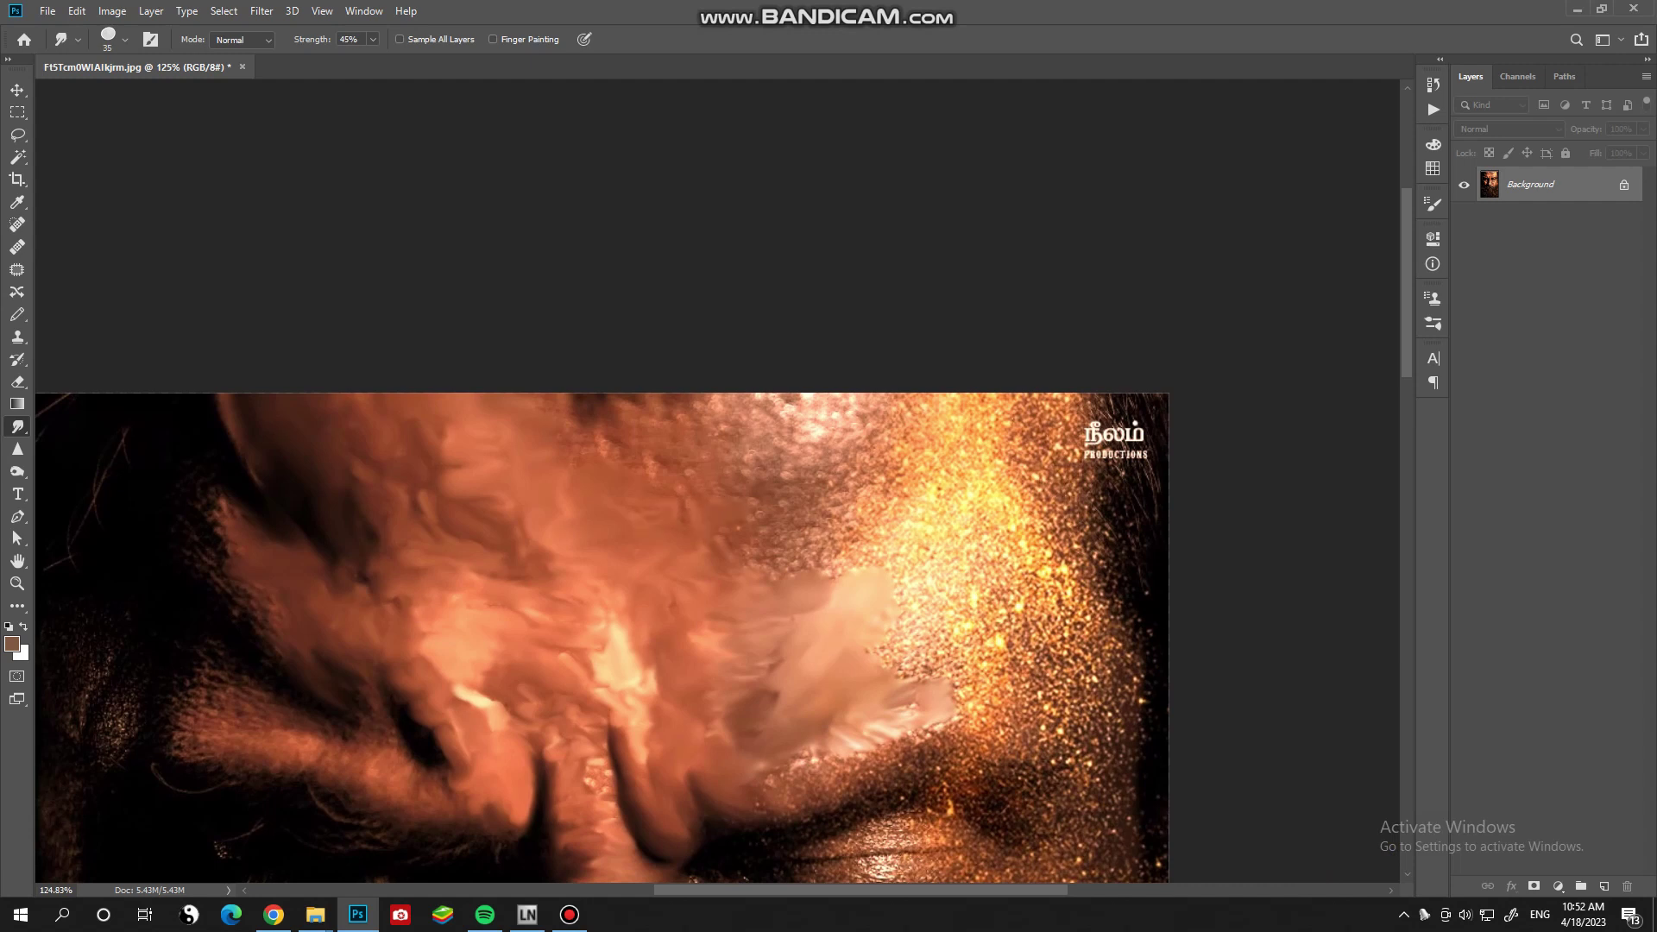
pyautogui.moveTo(682, 406)
pyautogui.mouseDown()
pyautogui.moveTo(578, 427)
pyautogui.moveTo(560, 402)
pyautogui.mouseUp()
pyautogui.press(']')
pyautogui.press(']')
pyautogui.press(']')
pyautogui.press(']')
pyautogui.moveTo(777, 483)
pyautogui.mouseDown()
pyautogui.moveTo(854, 432)
pyautogui.moveTo(707, 402)
pyautogui.mouseUp()
# - Smudge the pale highlight and gold glitter on the upper forehead into soft, smooth patches out to the temple
pyautogui.press(']')
pyautogui.press(']')
pyautogui.press(']')
pyautogui.moveTo(760, 569)
pyautogui.mouseDown()
pyautogui.moveTo(897, 448)
pyautogui.moveTo(760, 414)
pyautogui.mouseUp()
pyautogui.moveTo(759, 484)
pyautogui.mouseDown()
pyautogui.moveTo(949, 414)
pyautogui.moveTo(949, 518)
pyautogui.moveTo(992, 578)
pyautogui.moveTo(898, 557)
pyautogui.moveTo(872, 483)
pyautogui.moveTo(906, 639)
pyautogui.mouseUp()
pyautogui.press('[')
pyautogui.press('[')
pyautogui.press('[')
pyautogui.moveTo(1044, 466)
pyautogui.mouseDown()
pyautogui.moveTo(1040, 418)
pyautogui.moveTo(1074, 479)
pyautogui.moveTo(1096, 622)
pyautogui.mouseUp()
pyautogui.moveTo(1108, 695)
pyautogui.mouseDown()
pyautogui.moveTo(1044, 621)
pyautogui.moveTo(1078, 561)
pyautogui.mouseUp()
pyautogui.moveTo(993, 665)
pyautogui.mouseDown()
pyautogui.moveTo(1052, 729)
pyautogui.moveTo(983, 630)
pyautogui.moveTo(829, 569)
pyautogui.moveTo(889, 475)
pyautogui.moveTo(730, 272)
pyautogui.mouseUp()
# - Smudge the upper edge of the glittered-side eyebrow and the adjoining temple with a brush of 20 to 30 px
pyautogui.press('[')
pyautogui.press('[')
pyautogui.press('[')
pyautogui.press('[')
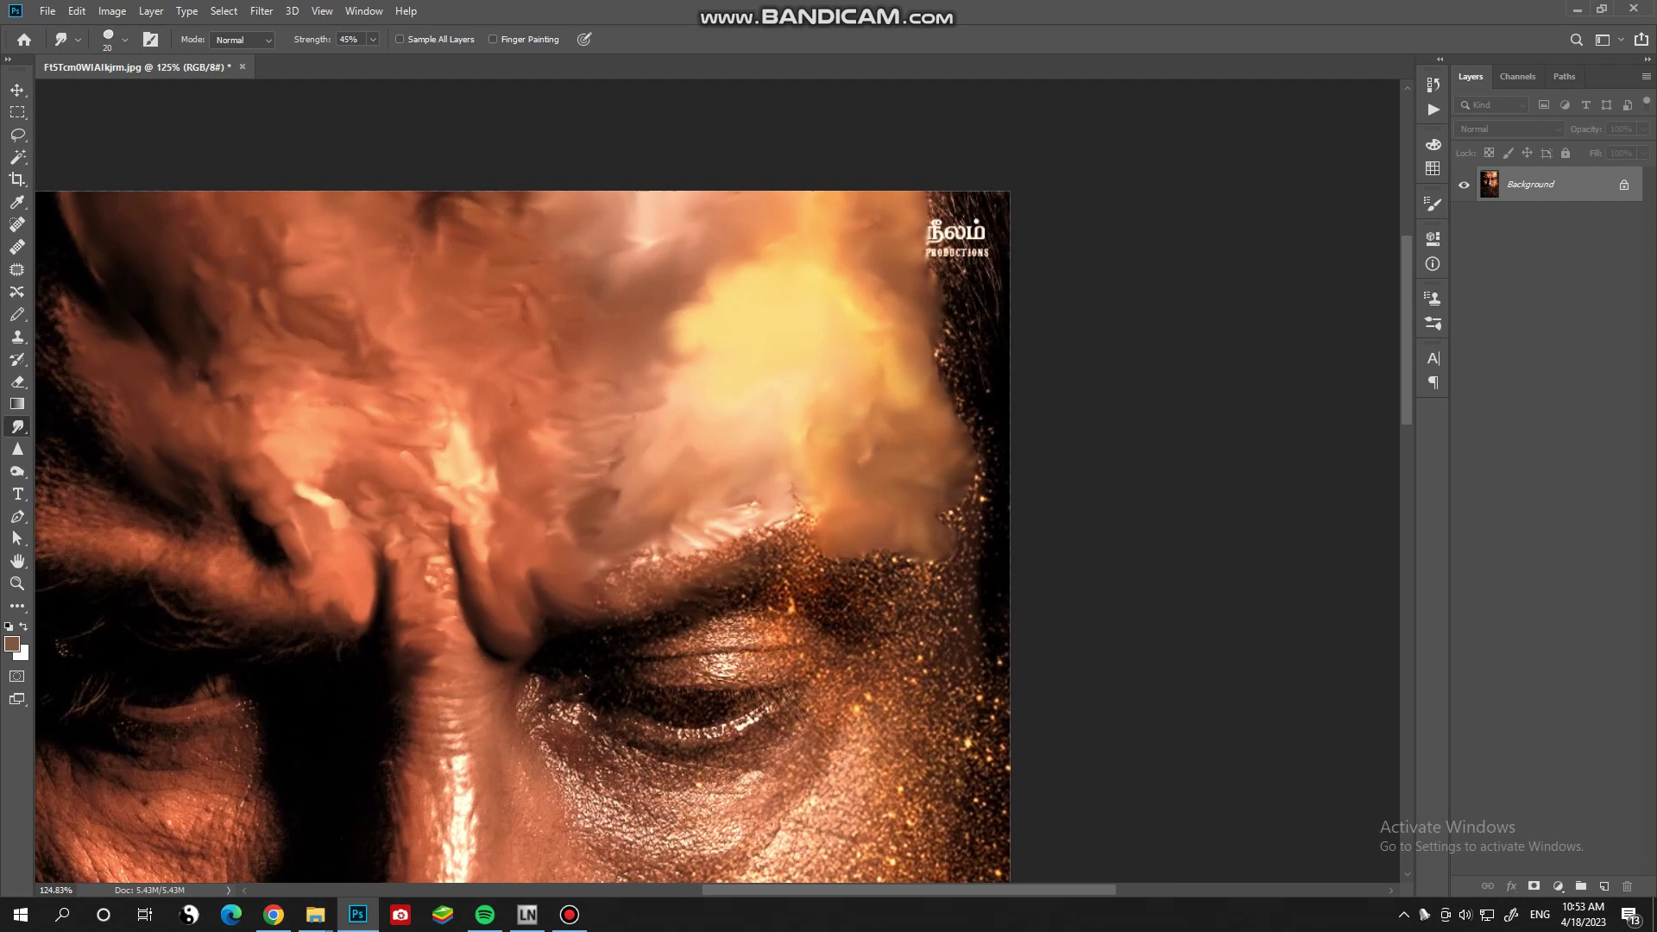
pyautogui.moveTo(742, 548)
pyautogui.mouseDown()
pyautogui.moveTo(639, 568)
pyautogui.moveTo(608, 597)
pyautogui.mouseUp()
pyautogui.moveTo(682, 552)
pyautogui.mouseDown()
pyautogui.moveTo(777, 537)
pyautogui.moveTo(742, 505)
pyautogui.moveTo(807, 505)
pyautogui.moveTo(828, 528)
pyautogui.mouseUp()
pyautogui.moveTo(923, 589)
pyautogui.mouseDown()
pyautogui.moveTo(974, 548)
pyautogui.moveTo(984, 496)
pyautogui.mouseUp()
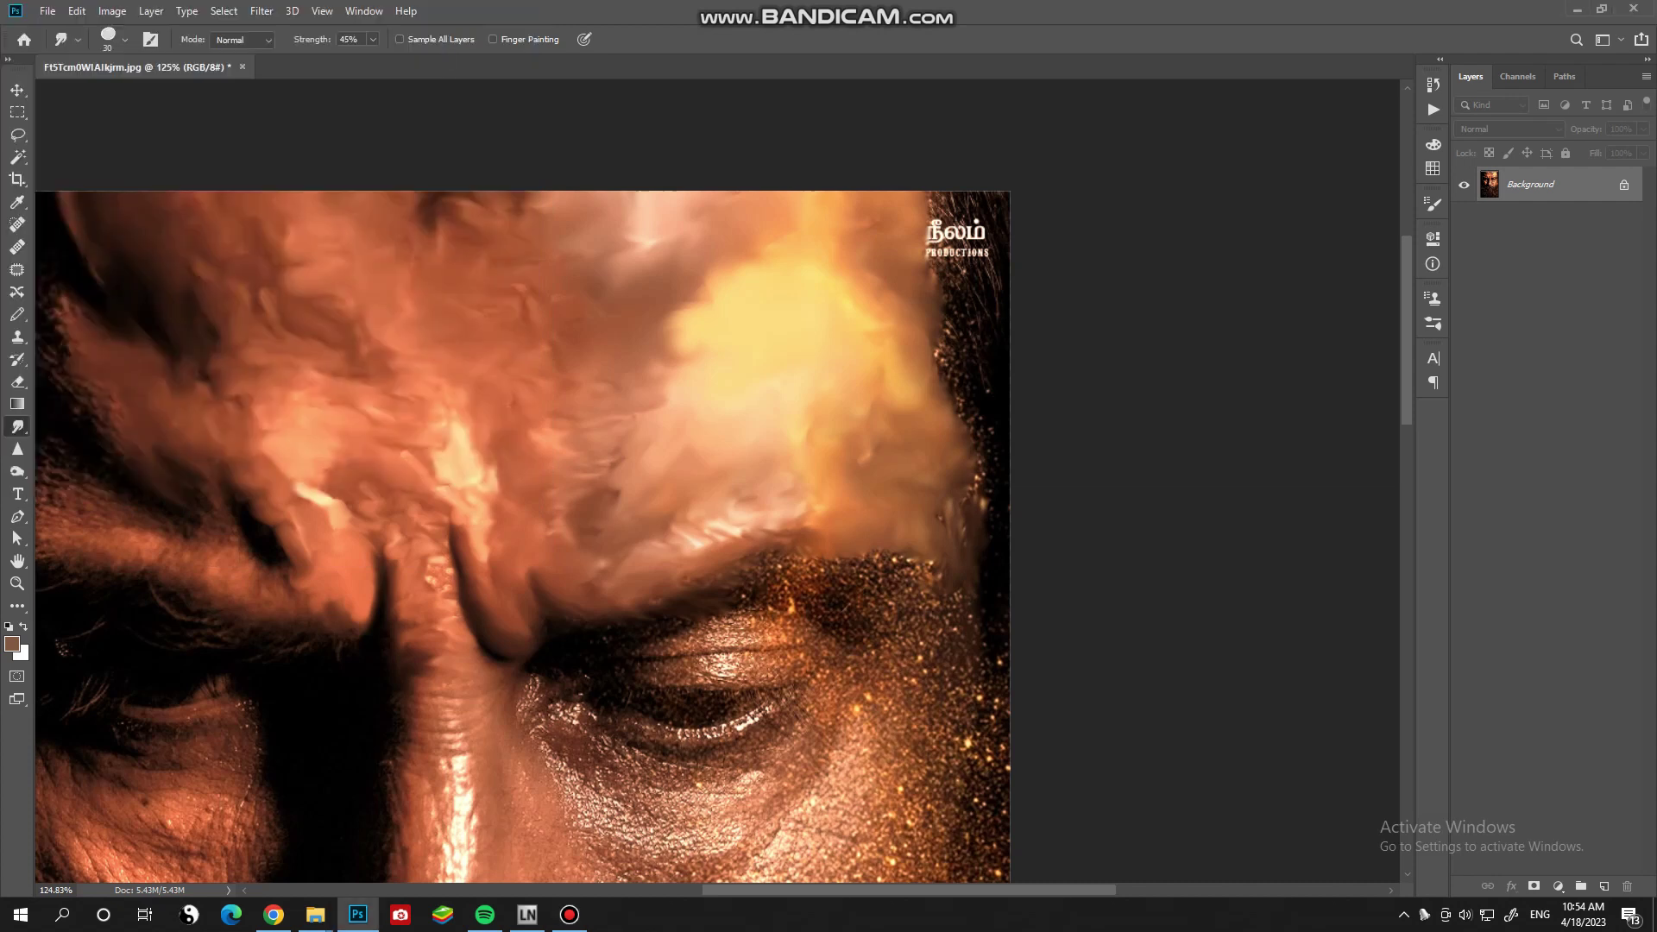
# - Smudge the crease and the patch of cheek skin just above the lit nostril
pyautogui.hotkey('ctrl', '-')
pyautogui.hotkey('ctrl', '-')
pyautogui.hotkey('ctrl', '-')
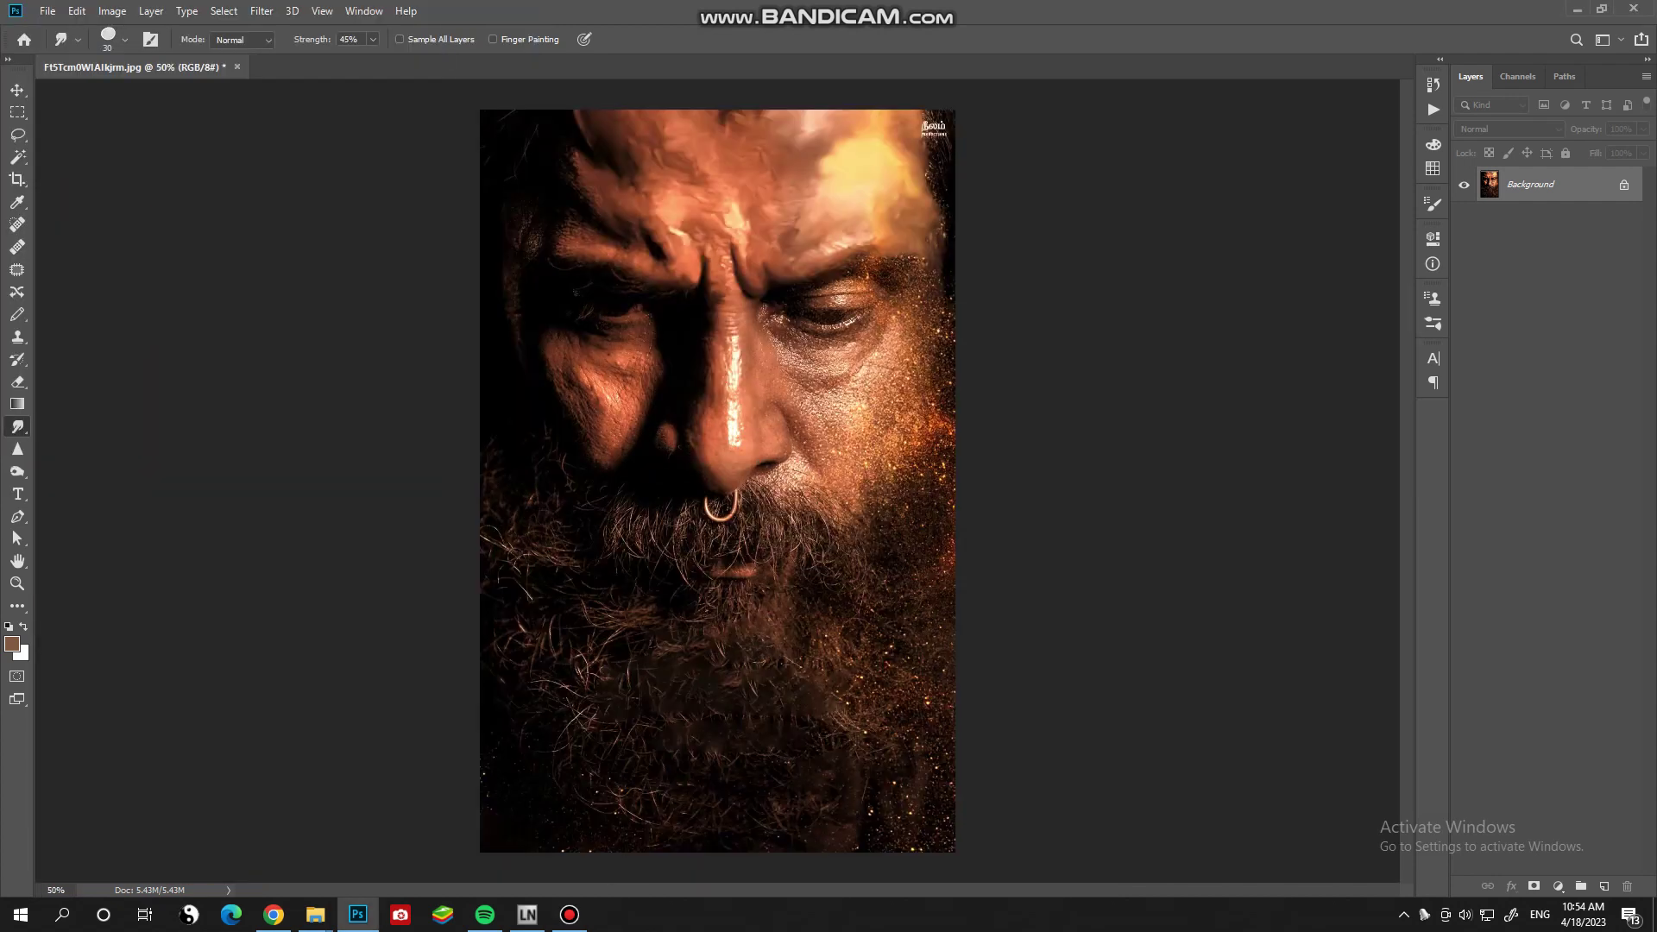
pyautogui.scroll(6, 776, 431)
pyautogui.press('[')
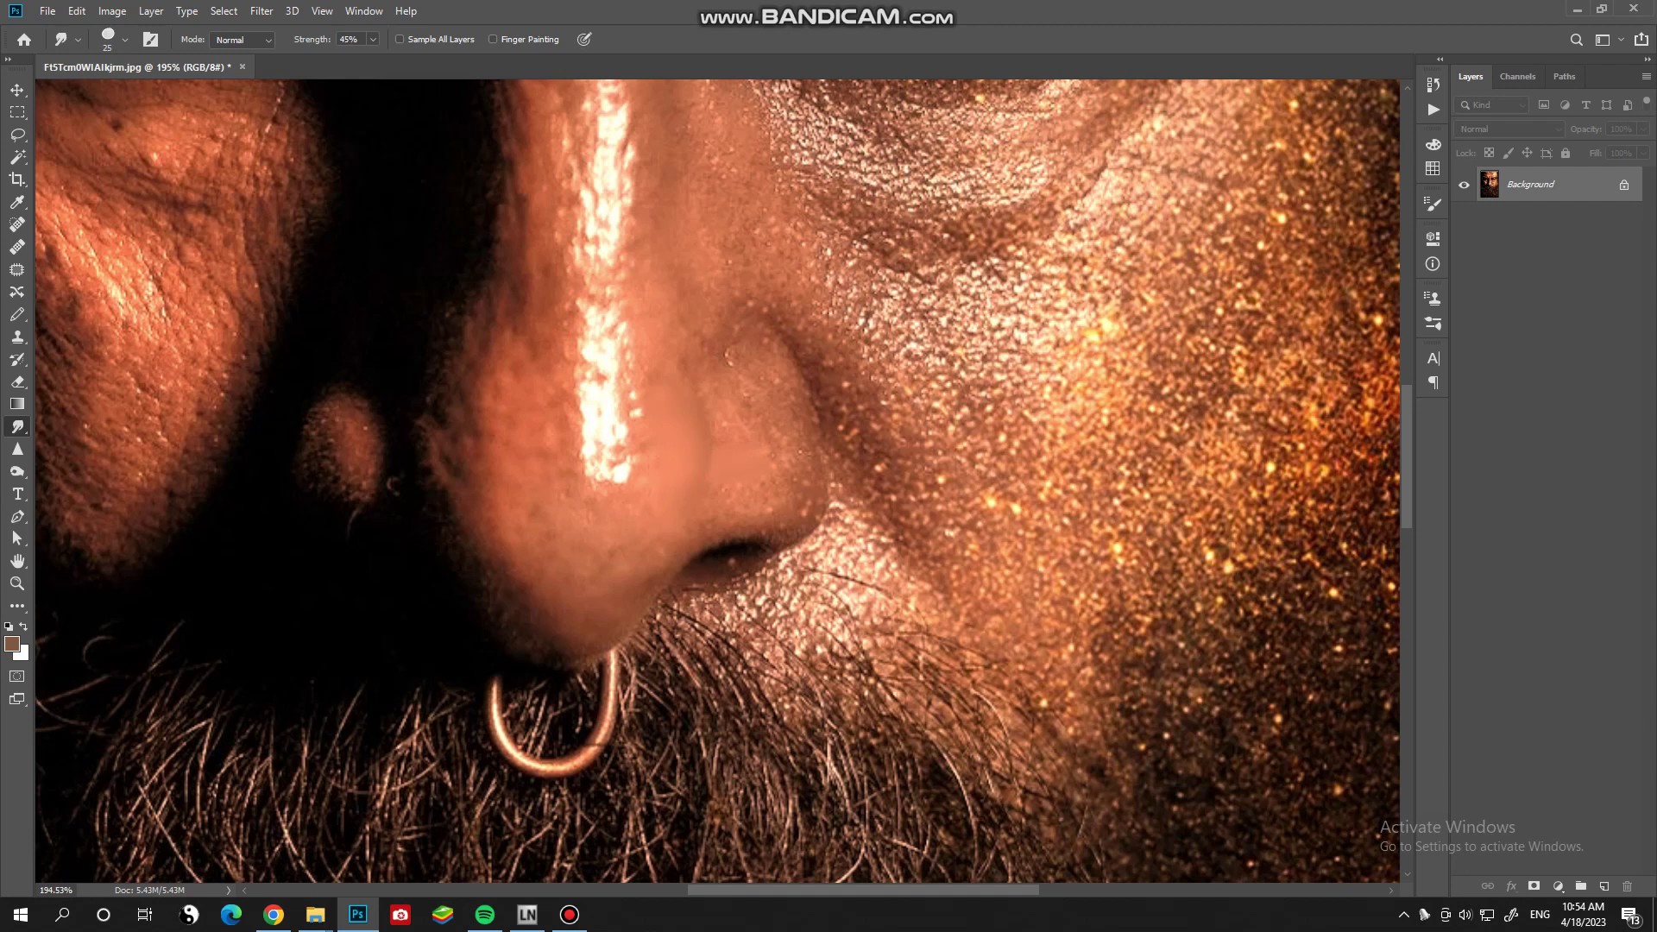
pyautogui.press(']')
pyautogui.press(']')
pyautogui.press(']')
pyautogui.moveTo(837, 409)
pyautogui.mouseDown()
pyautogui.moveTo(798, 315)
pyautogui.moveTo(824, 246)
pyautogui.mouseUp()
# - Smudge the lit side of the nose upward from the nostril crease toward the inner eye corner
pyautogui.press('[')
pyautogui.press('[')
pyautogui.press('[')
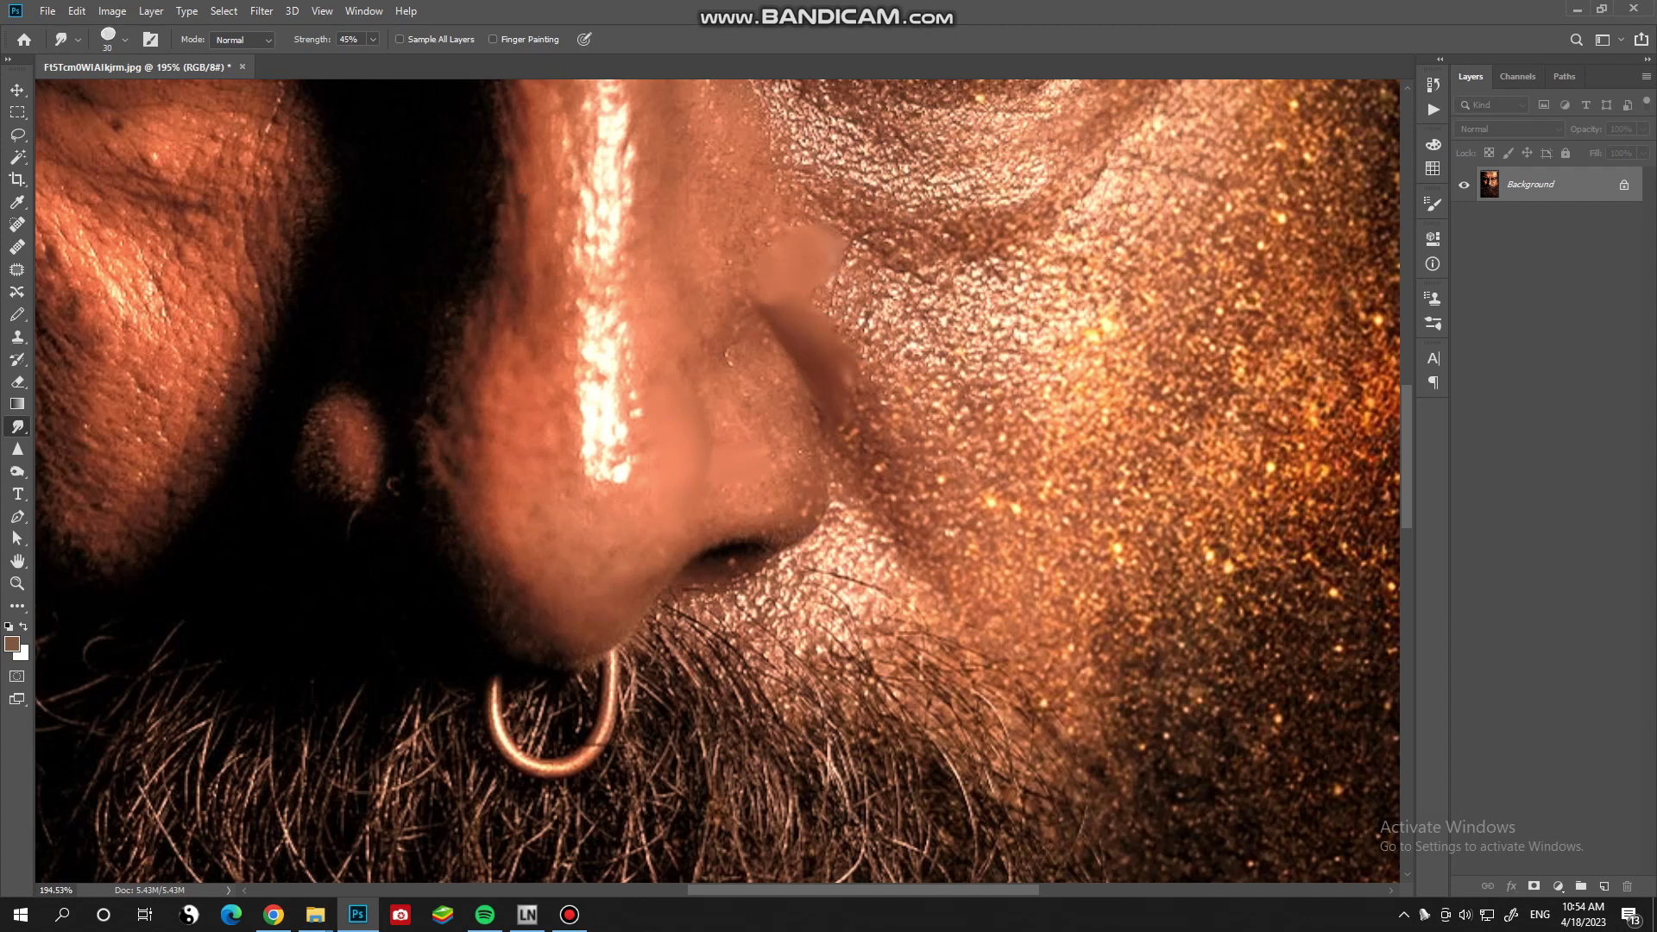
pyautogui.scroll(3, 716, 480)
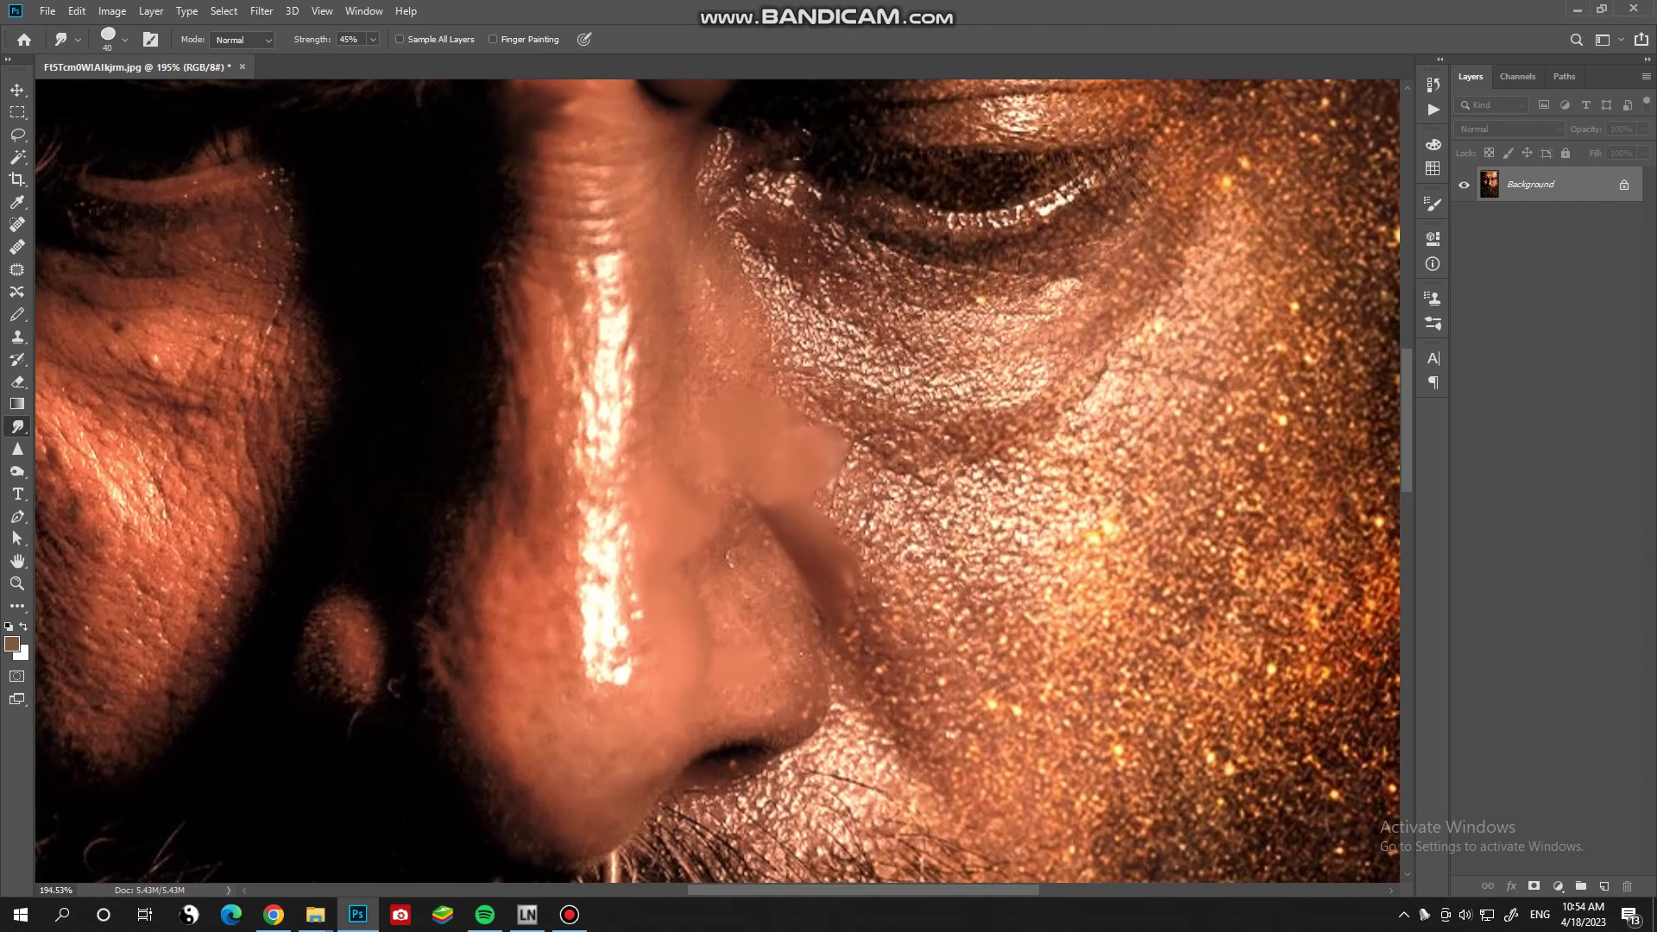
pyautogui.moveTo(675, 405); pyautogui.dragTo(712, 352)
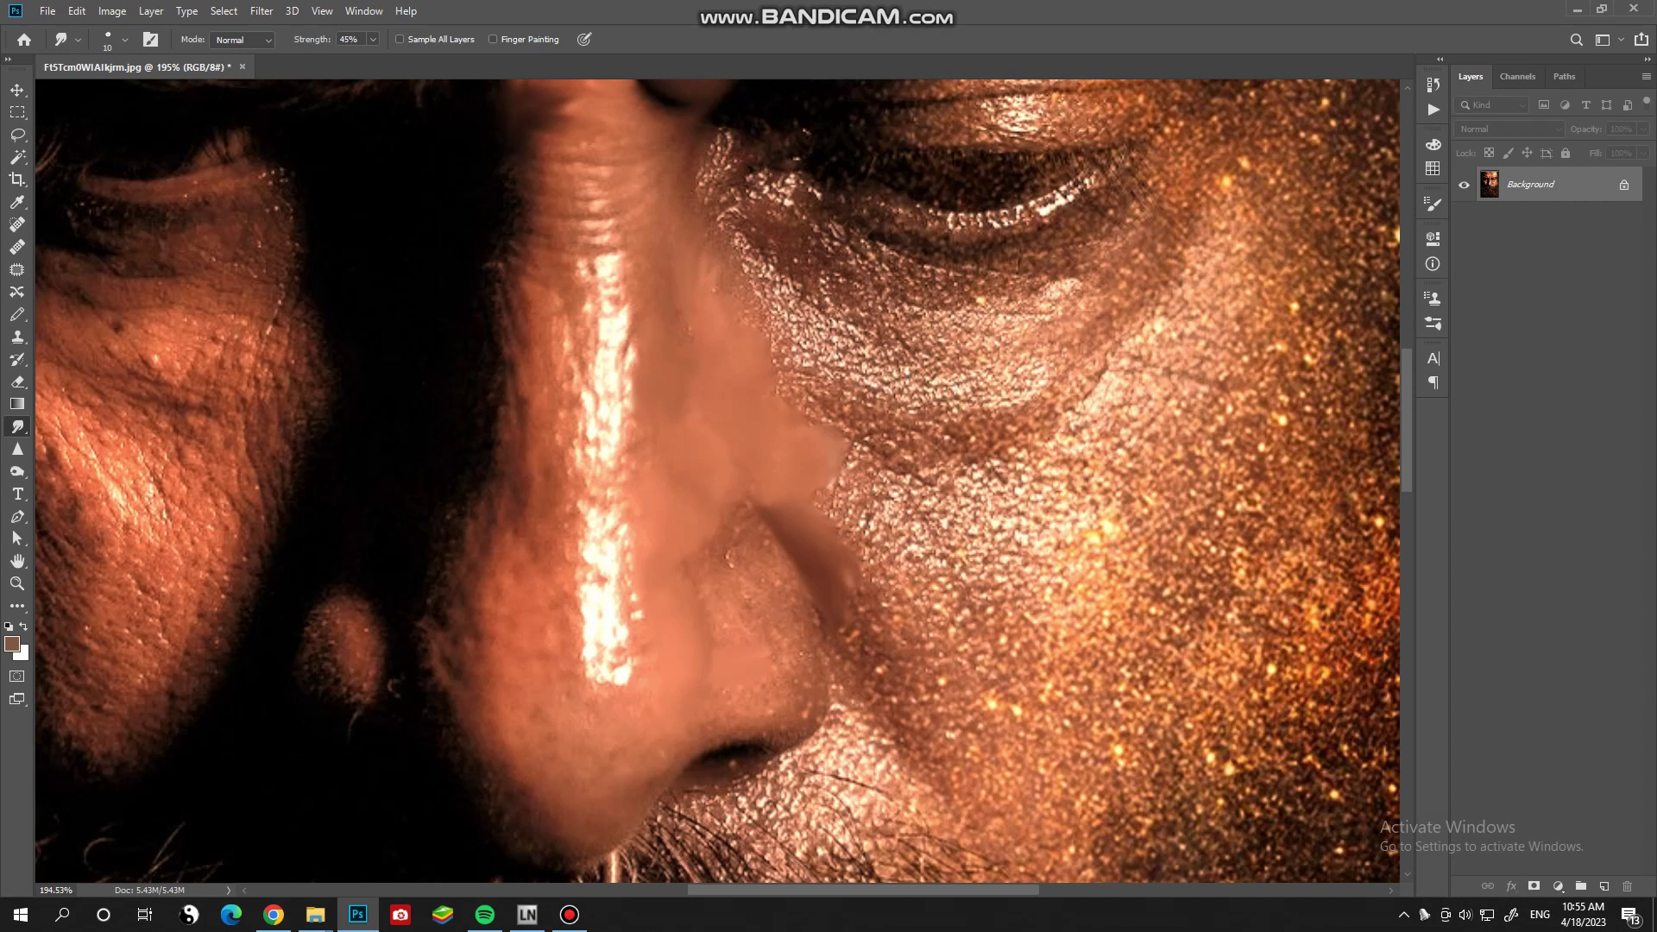
# - Smooth the tip of the nose below the bright highlight, enlarging the Smudge brush to 70 px
pyautogui.press(']')
pyautogui.scroll(-2, 717, 479)
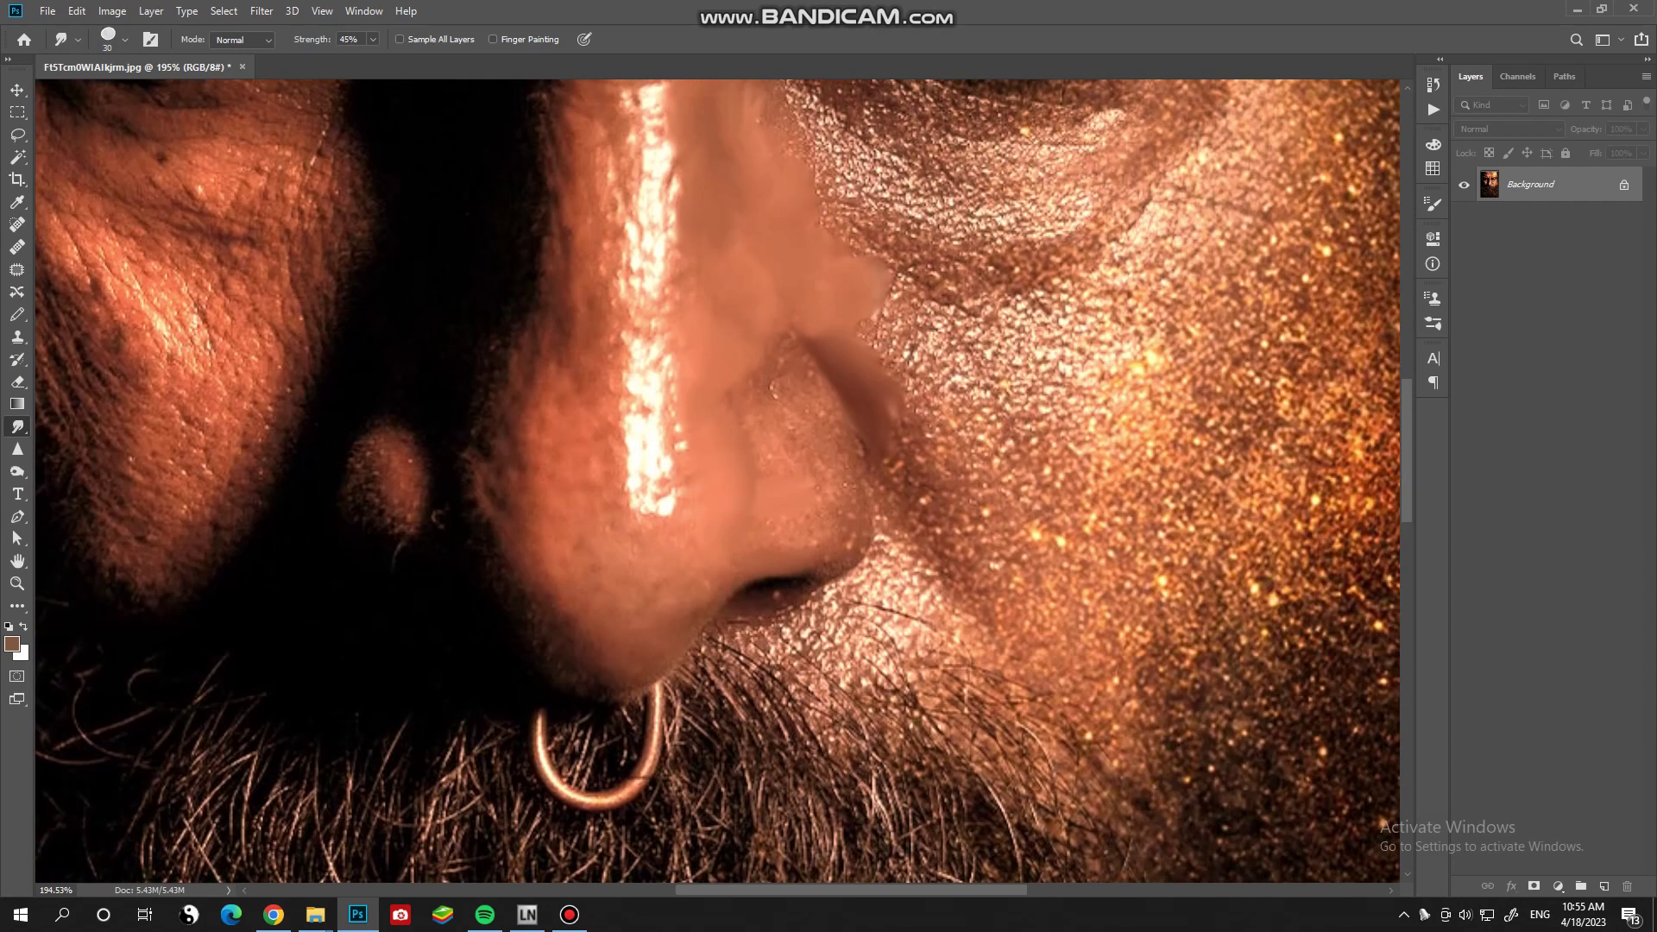
pyautogui.press(']')
pyautogui.press(']')
pyautogui.press(']')
pyautogui.scroll(-1, 682, 505)
pyautogui.hscroll(-1, 682, 505)
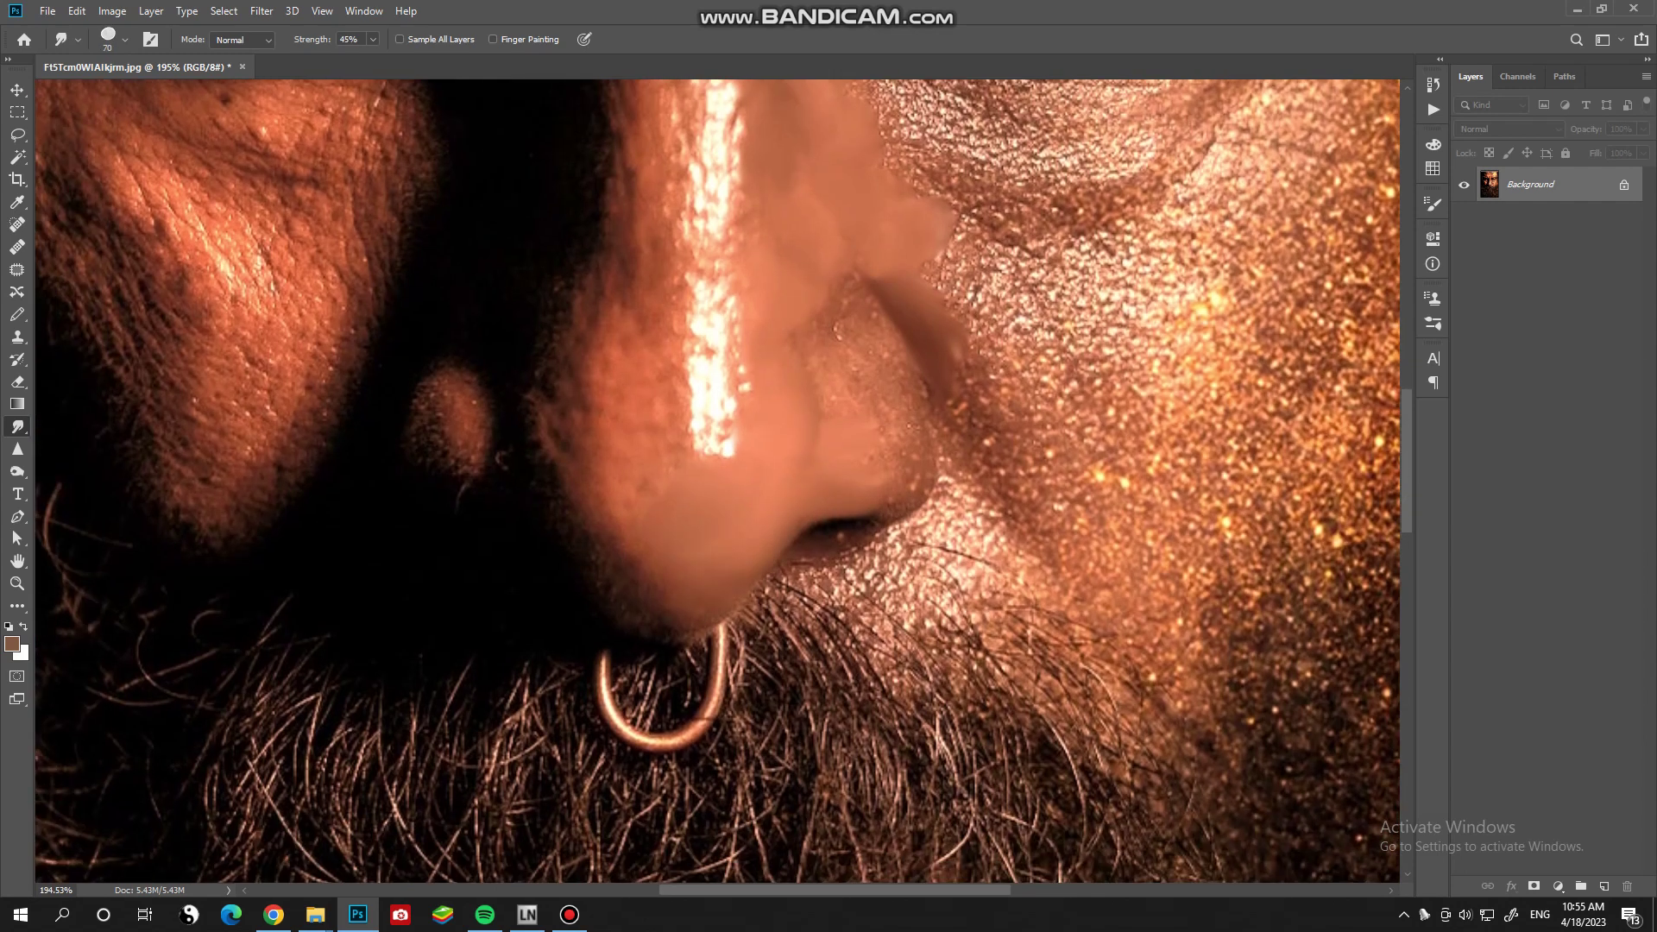
# - Smudge the wing of the lit nostril and the lower end of the nose highlight until the pores are blended
pyautogui.press(']')
pyautogui.press('[')
pyautogui.moveTo(873, 505); pyautogui.dragTo(896, 513)
pyautogui.press(']')
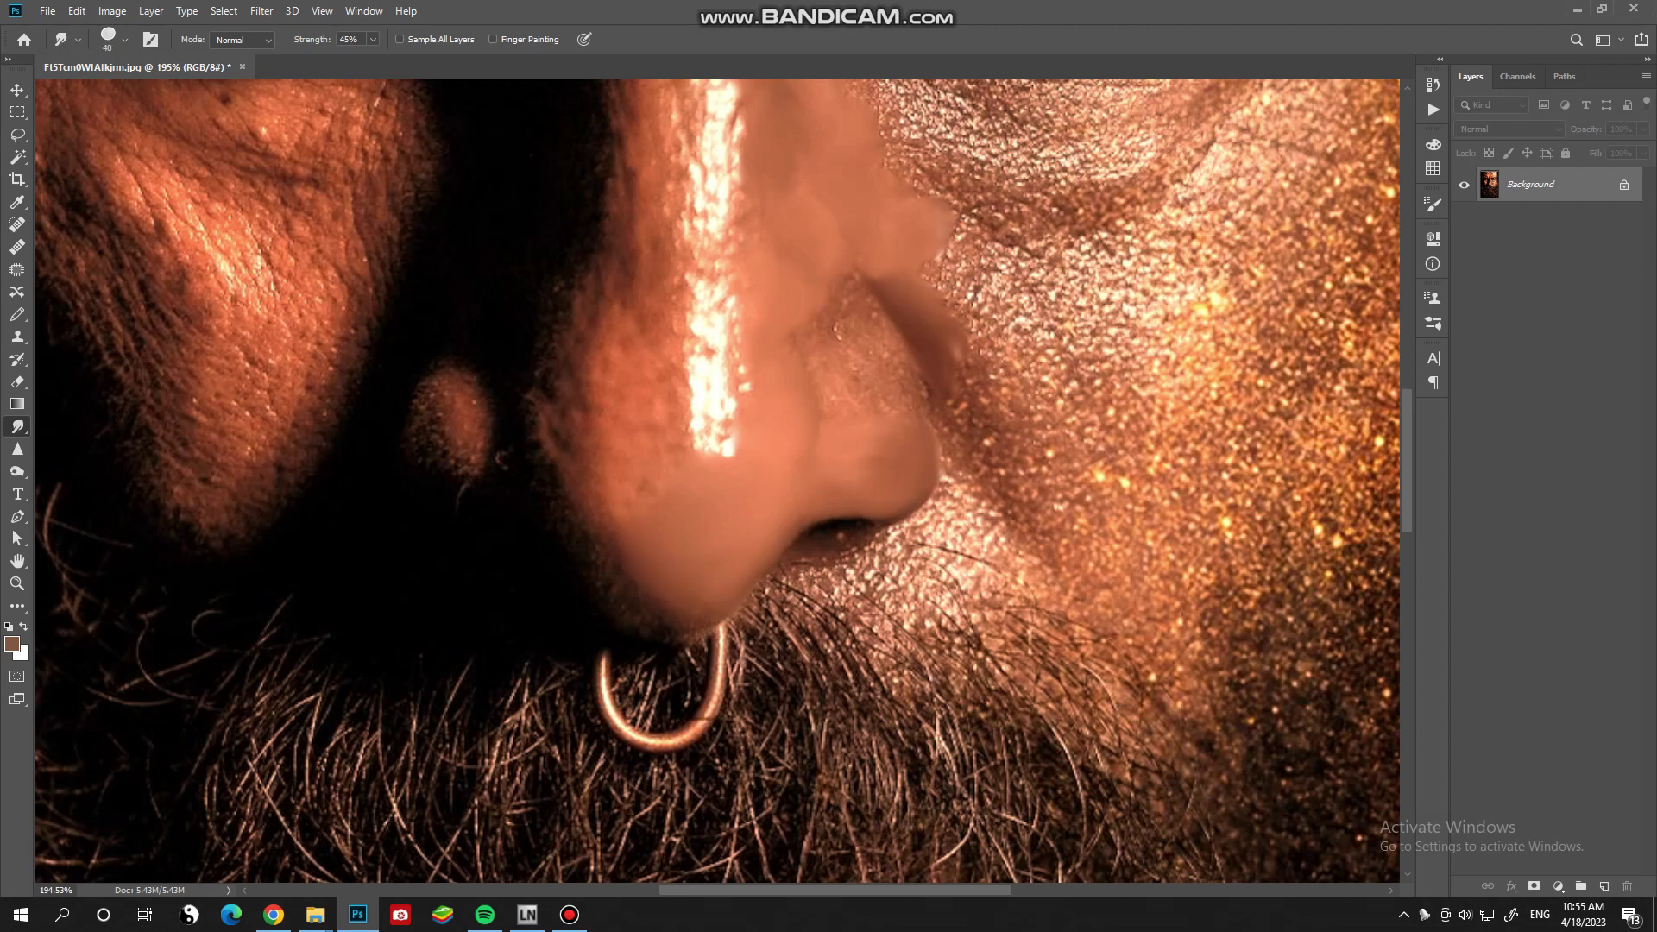
pyautogui.press(']')
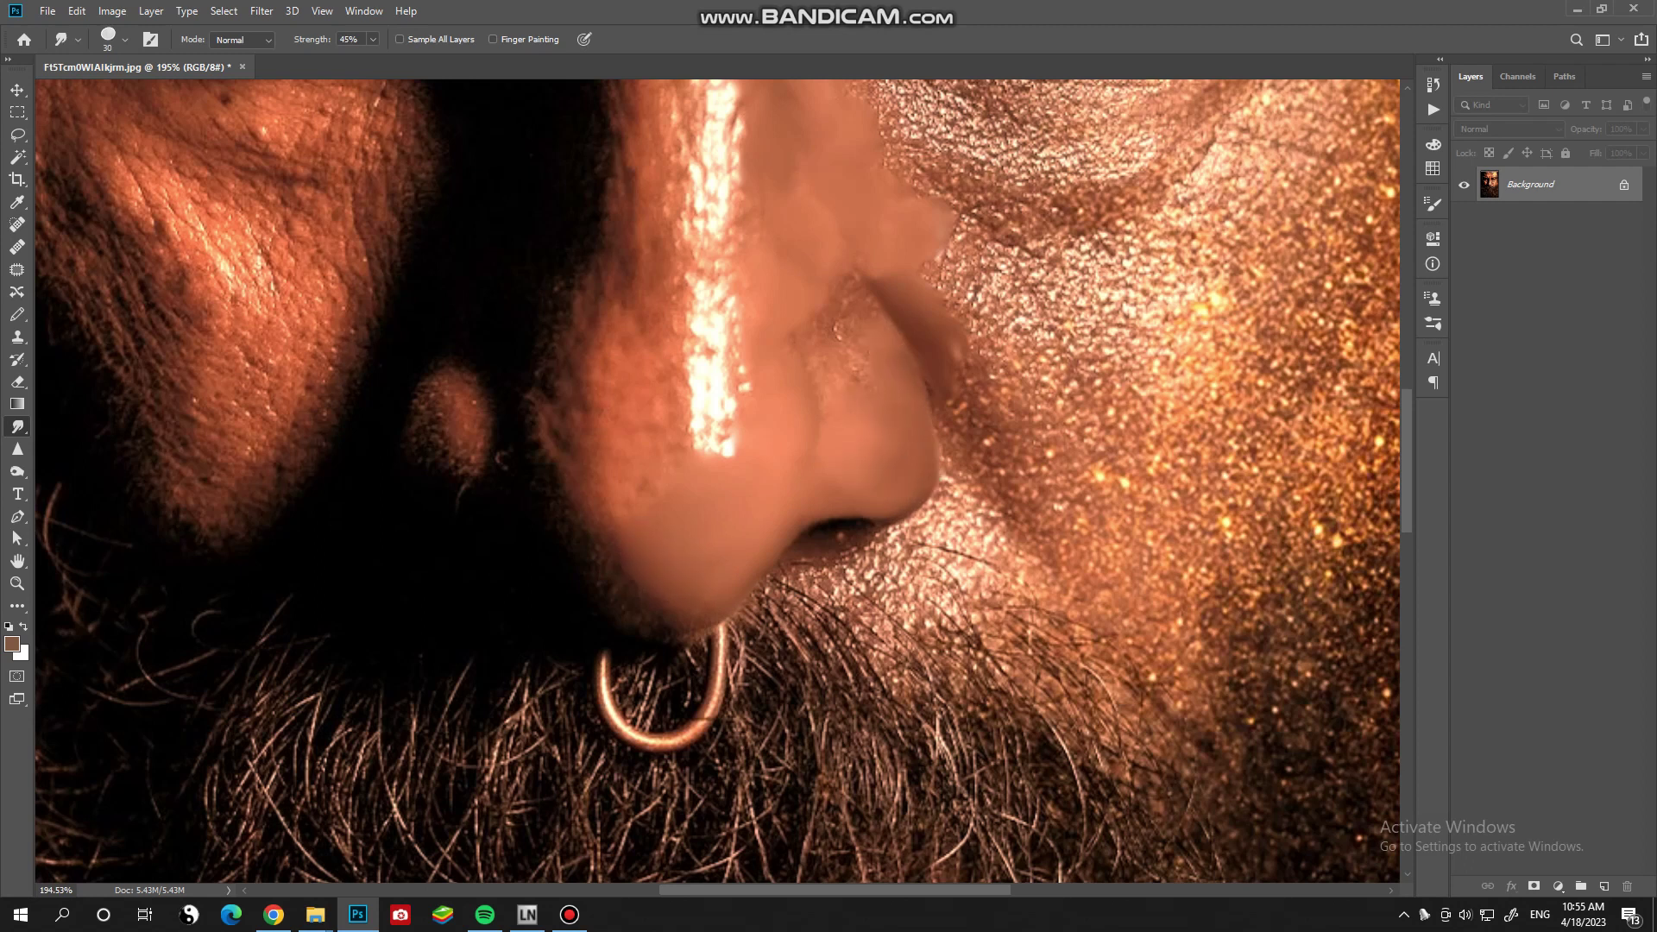
pyautogui.press(']')
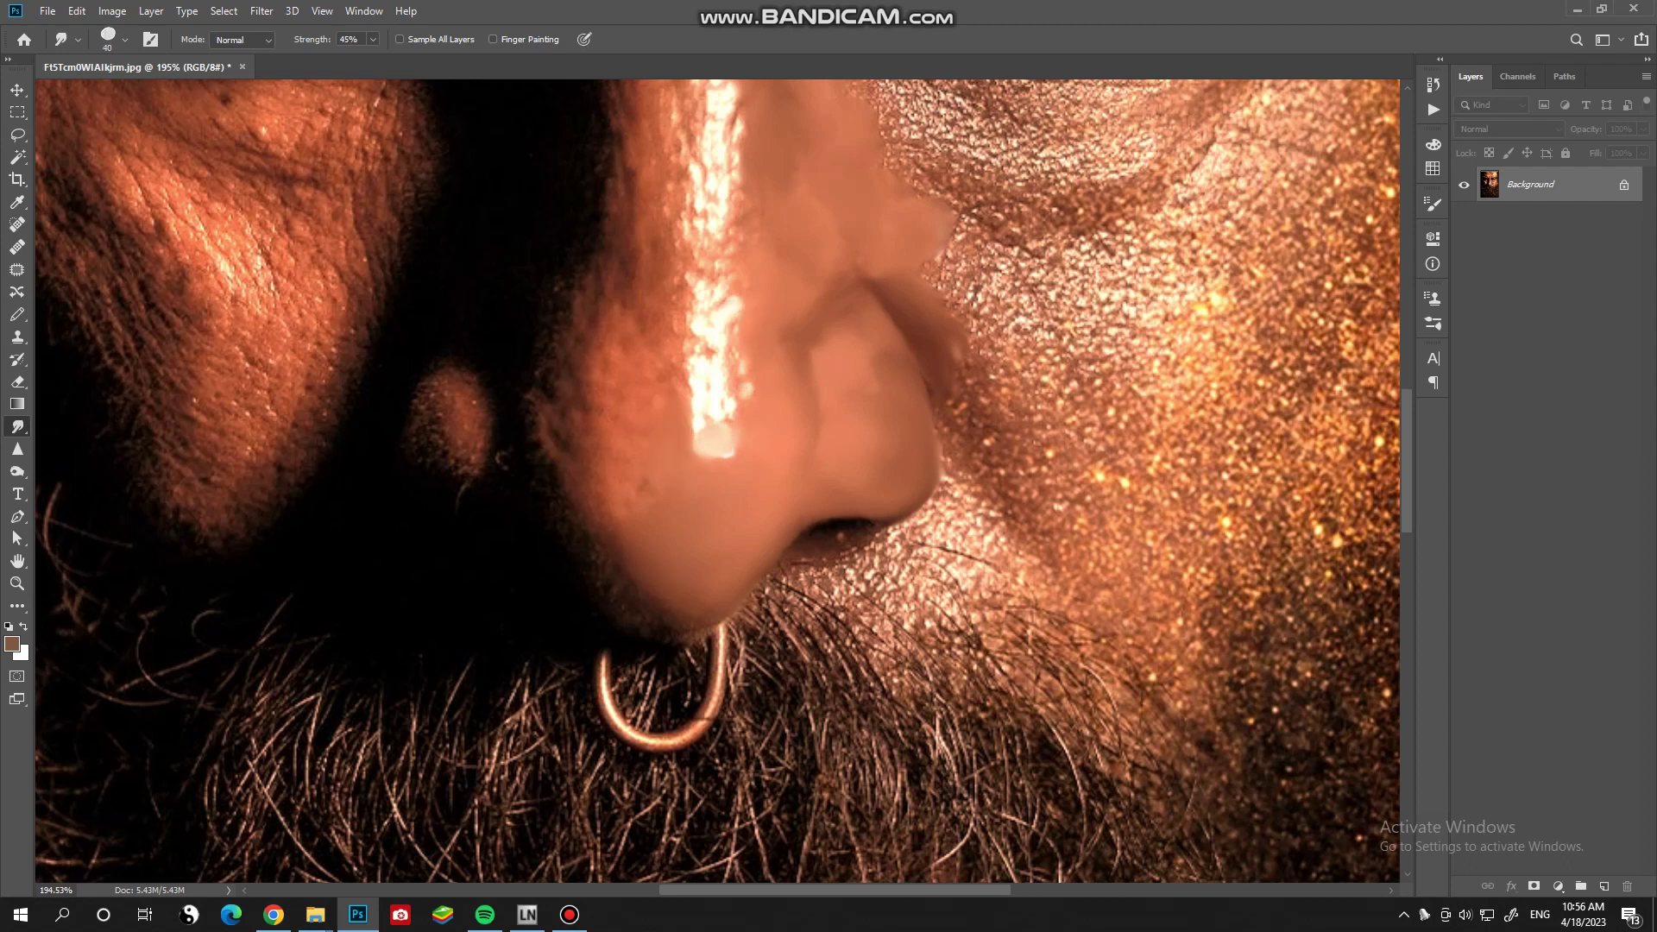
# - Smudge the shadowed side of the nose from the tip up along the bridge
pyautogui.moveTo(617, 535); pyautogui.dragTo(570, 380)
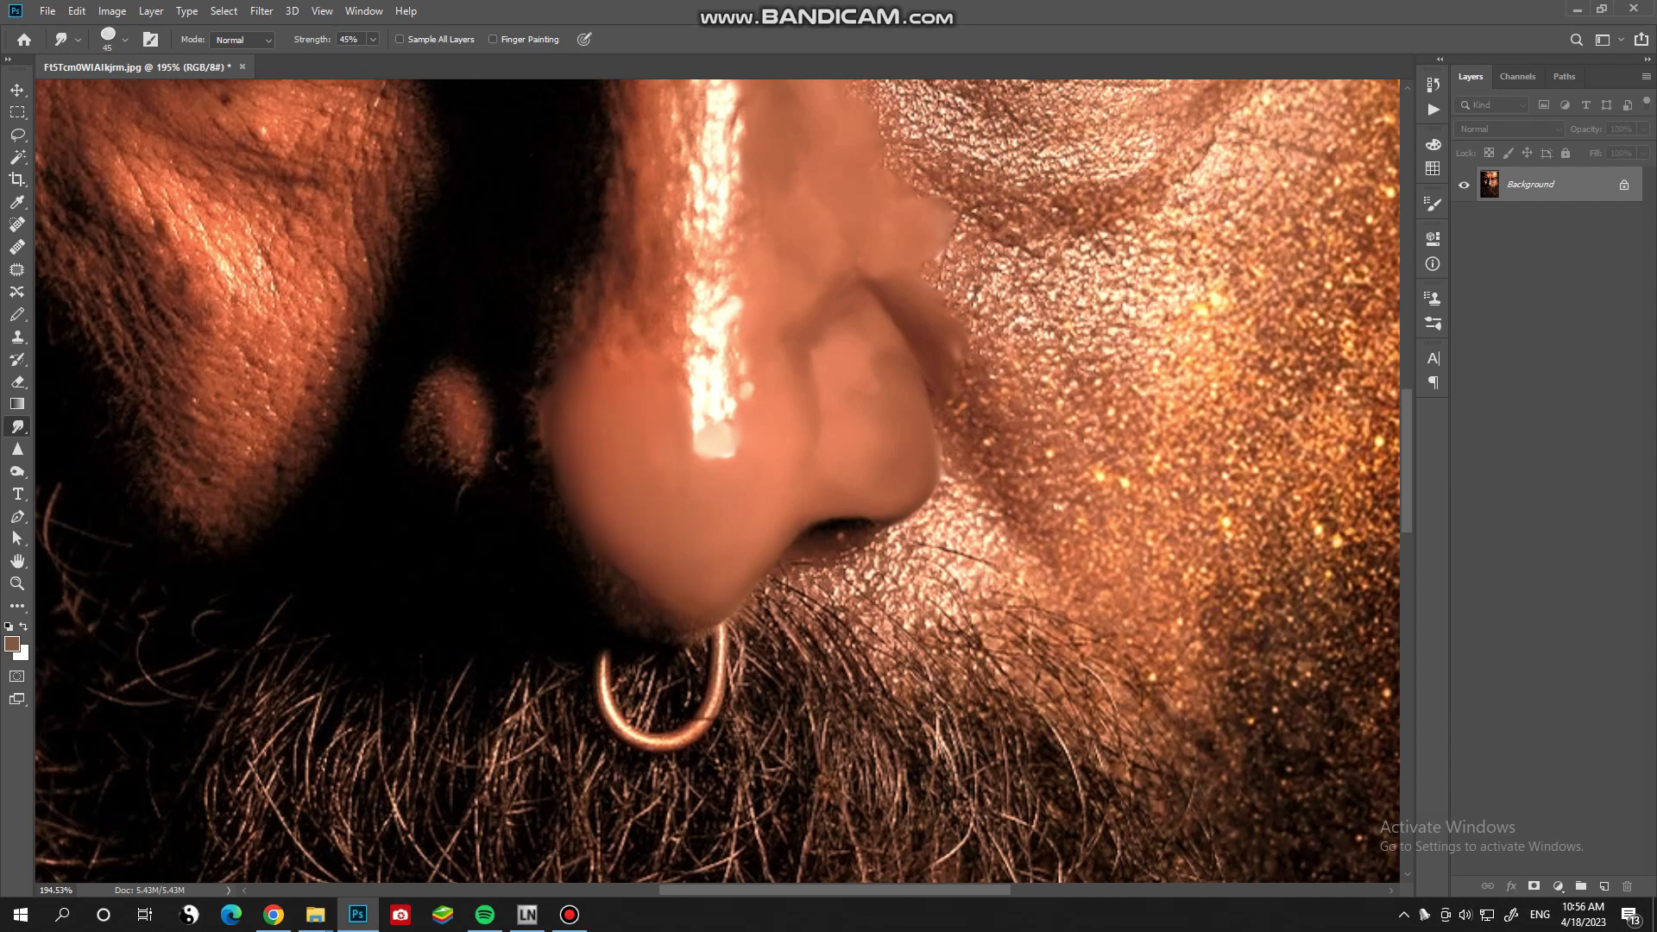
pyautogui.moveTo(576, 375); pyautogui.dragTo(583, 317)
pyautogui.scroll(3, 716, 480)
pyautogui.press('[')
pyautogui.press('[')
pyautogui.press(']')
pyautogui.moveTo(638, 250); pyautogui.dragTo(578, 444)
pyautogui.moveTo(647, 402); pyautogui.dragTo(609, 474)
# - Smudge the white highlight along the nose bridge into soft streaks with a smaller brush
pyautogui.moveTo(725, 397); pyautogui.dragTo(686, 445)
pyautogui.press('[')
pyautogui.moveTo(730, 356); pyautogui.dragTo(703, 470)
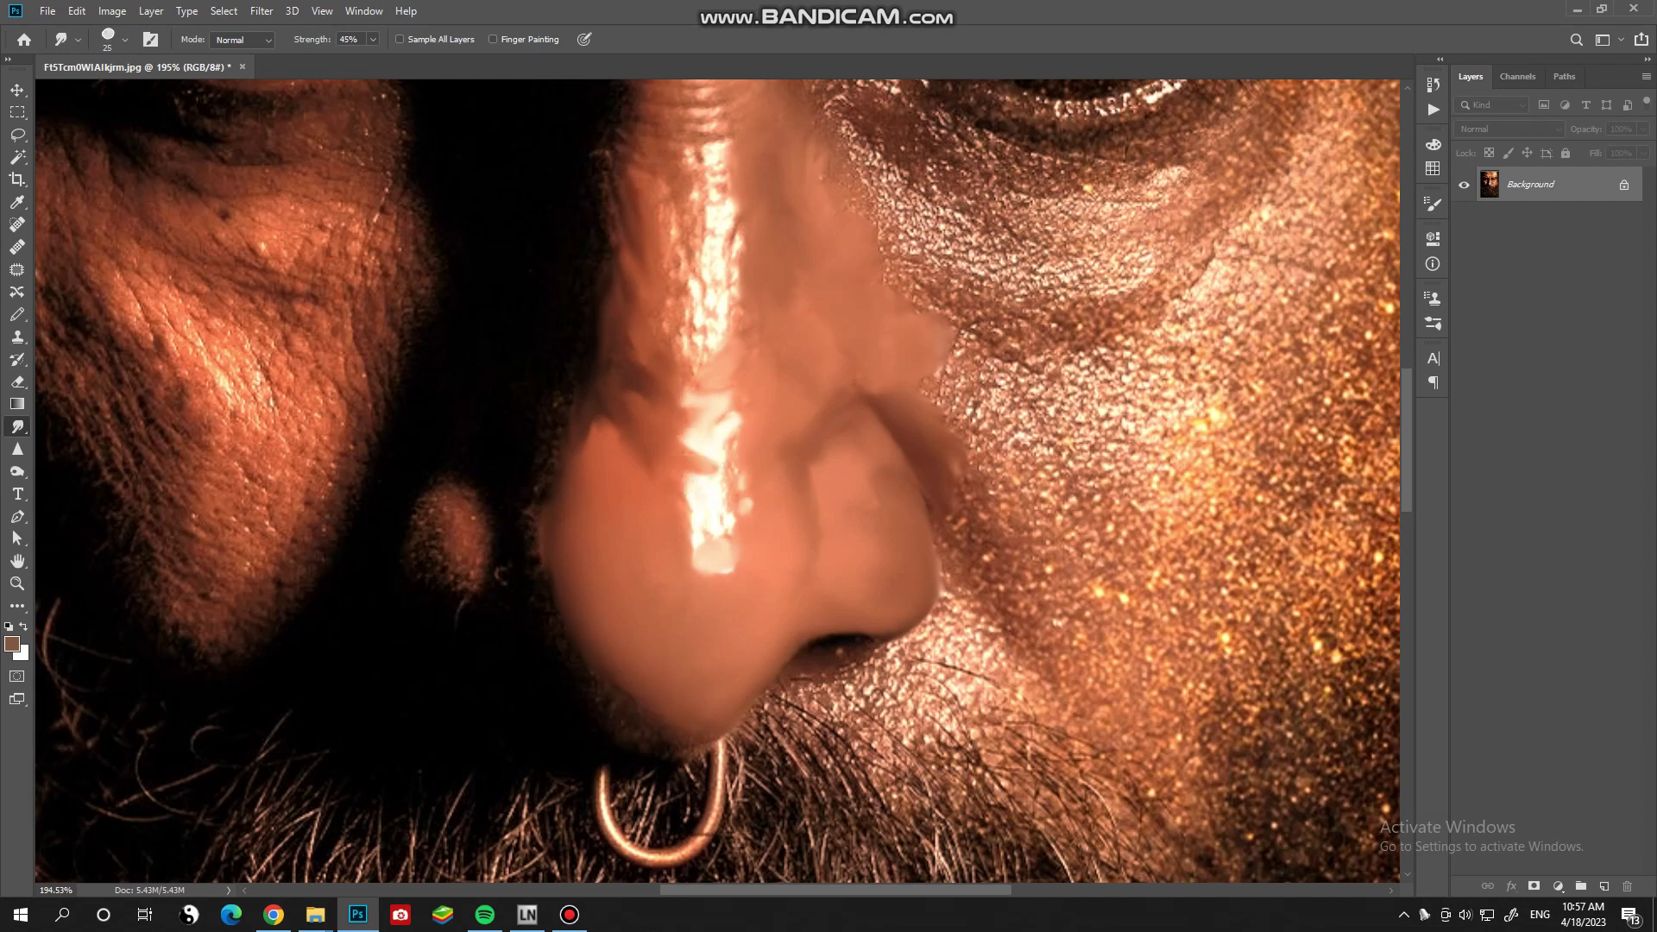
pyautogui.scroll(3, 716, 479)
pyautogui.press('[')
pyautogui.scroll(2, 716, 479)
pyautogui.hscroll(-1, 716, 479)
pyautogui.moveTo(749, 369); pyautogui.dragTo(737, 330)
pyautogui.press(']')
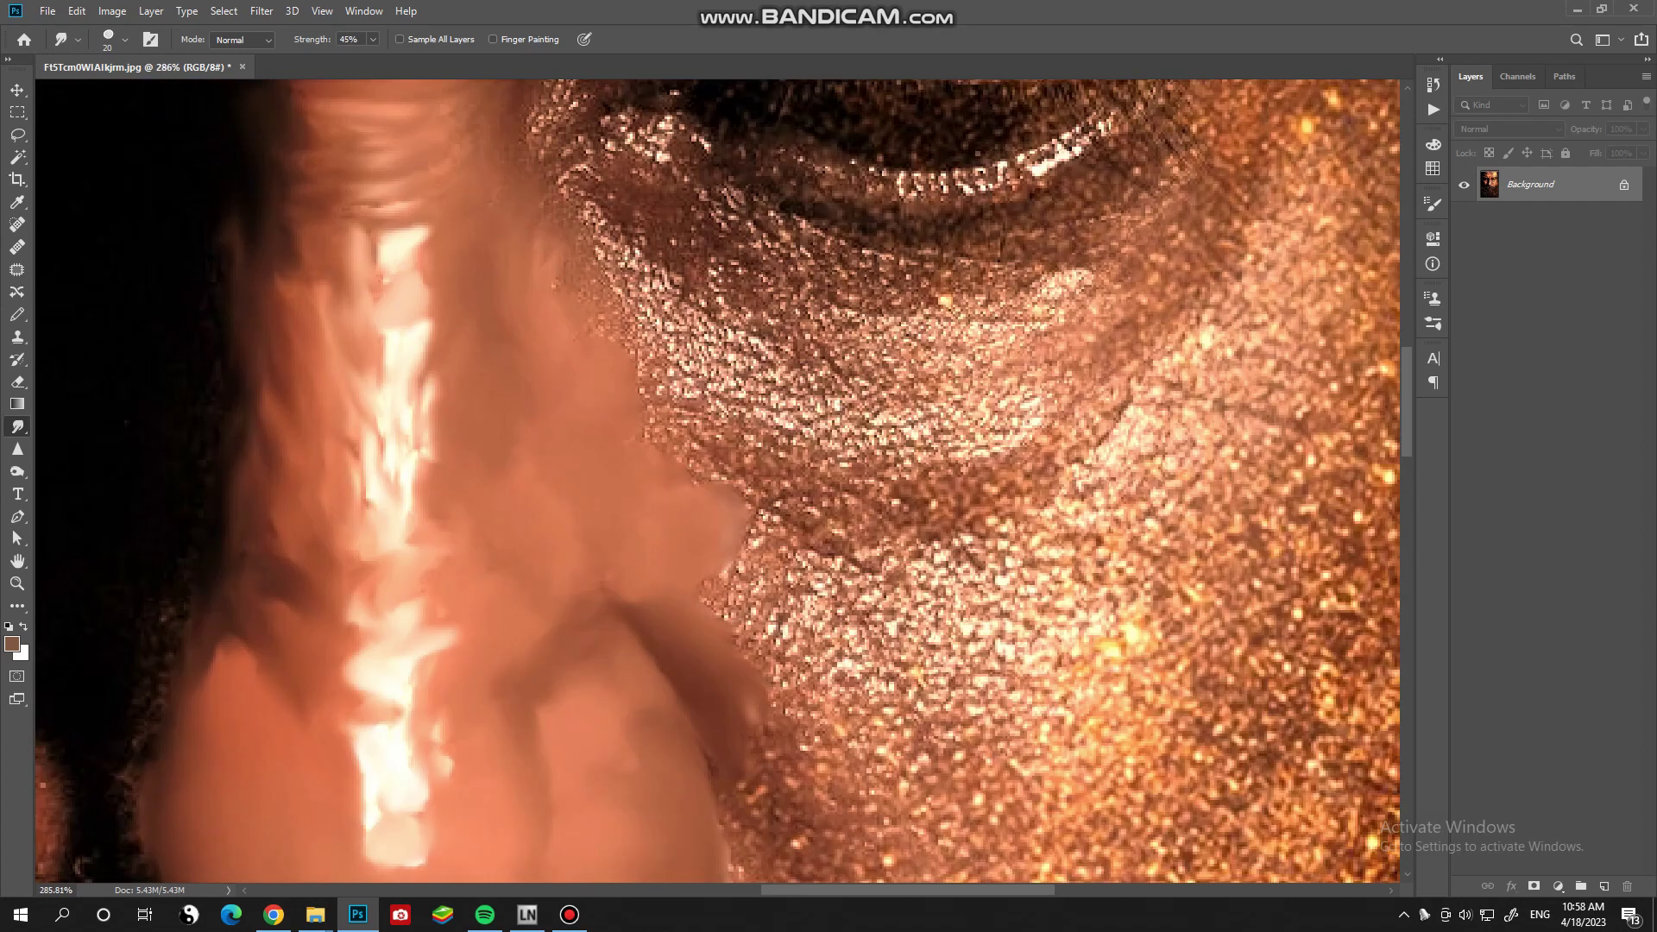
# - Smudge the textured skin below the outer half of the lit eye, slightly enlarging the brush
pyautogui.moveTo(1001, 406)
pyautogui.mouseDown()
pyautogui.moveTo(906, 380)
pyautogui.moveTo(962, 445)
pyautogui.moveTo(772, 442)
pyautogui.mouseUp()
pyautogui.moveTo(949, 561); pyautogui.dragTo(958, 518)
pyautogui.moveTo(1052, 474)
pyautogui.mouseDown()
pyautogui.moveTo(897, 483)
pyautogui.moveTo(751, 457)
pyautogui.moveTo(1091, 435)
pyautogui.moveTo(932, 397)
pyautogui.mouseUp()
pyautogui.press(']')
pyautogui.press(']')
pyautogui.moveTo(988, 461); pyautogui.dragTo(915, 436)
pyautogui.moveTo(1053, 402)
pyautogui.mouseDown()
pyautogui.moveTo(1009, 367)
pyautogui.moveTo(932, 358)
pyautogui.mouseUp()
pyautogui.moveTo(1100, 432); pyautogui.dragTo(906, 363)
# - Blend the glittering skin at the outer edge of the lit under-eye area with a larger Smudge brush
pyautogui.press(']')
pyautogui.press(']')
pyautogui.press(']')
pyautogui.moveTo(1036, 431); pyautogui.dragTo(1139, 328)
pyautogui.moveTo(949, 432); pyautogui.dragTo(905, 380)
pyautogui.moveTo(1092, 392); pyautogui.dragTo(1040, 470)
pyautogui.moveTo(1165, 341); pyautogui.dragTo(1091, 414)
# - Smudge the lower under-eye fold and the upper cheekbone of the lit side with a slightly smaller brush
pyautogui.press('[')
pyautogui.moveTo(1191, 488); pyautogui.dragTo(1113, 449)
pyautogui.moveTo(1057, 552)
pyautogui.mouseDown()
pyautogui.moveTo(992, 505)
pyautogui.moveTo(1009, 553)
pyautogui.mouseUp()
pyautogui.moveTo(940, 531)
pyautogui.mouseDown()
pyautogui.moveTo(901, 583)
pyautogui.moveTo(914, 561)
pyautogui.mouseUp()
pyautogui.moveTo(889, 492); pyautogui.dragTo(859, 526)
pyautogui.moveTo(889, 458); pyautogui.dragTo(829, 535)
pyautogui.moveTo(976, 448); pyautogui.dragTo(898, 501)
pyautogui.moveTo(876, 435); pyautogui.dragTo(820, 461)
pyautogui.moveTo(1156, 595); pyautogui.dragTo(966, 466)
pyautogui.moveTo(1217, 518); pyautogui.dragTo(1027, 622)
# - Extend the smudging across the lit cheekbone towards the temple and up to the outer eye corner
pyautogui.press(']')
pyautogui.moveTo(1256, 457); pyautogui.dragTo(1010, 578)
pyautogui.moveTo(1308, 393); pyautogui.dragTo(1139, 518)
pyautogui.moveTo(1121, 388); pyautogui.dragTo(1044, 561)
pyautogui.moveTo(1078, 501); pyautogui.dragTo(1044, 414)
pyautogui.moveTo(923, 496); pyautogui.dragTo(871, 427)
pyautogui.press('[')
pyautogui.moveTo(777, 733); pyautogui.dragTo(1035, 216)
# - Smudge the dark crease beside the lit nostril and the bright skin patch just below it
pyautogui.press(']')
pyautogui.scroll(-1, 716, 479)
pyautogui.hscroll(-1, 716, 479)
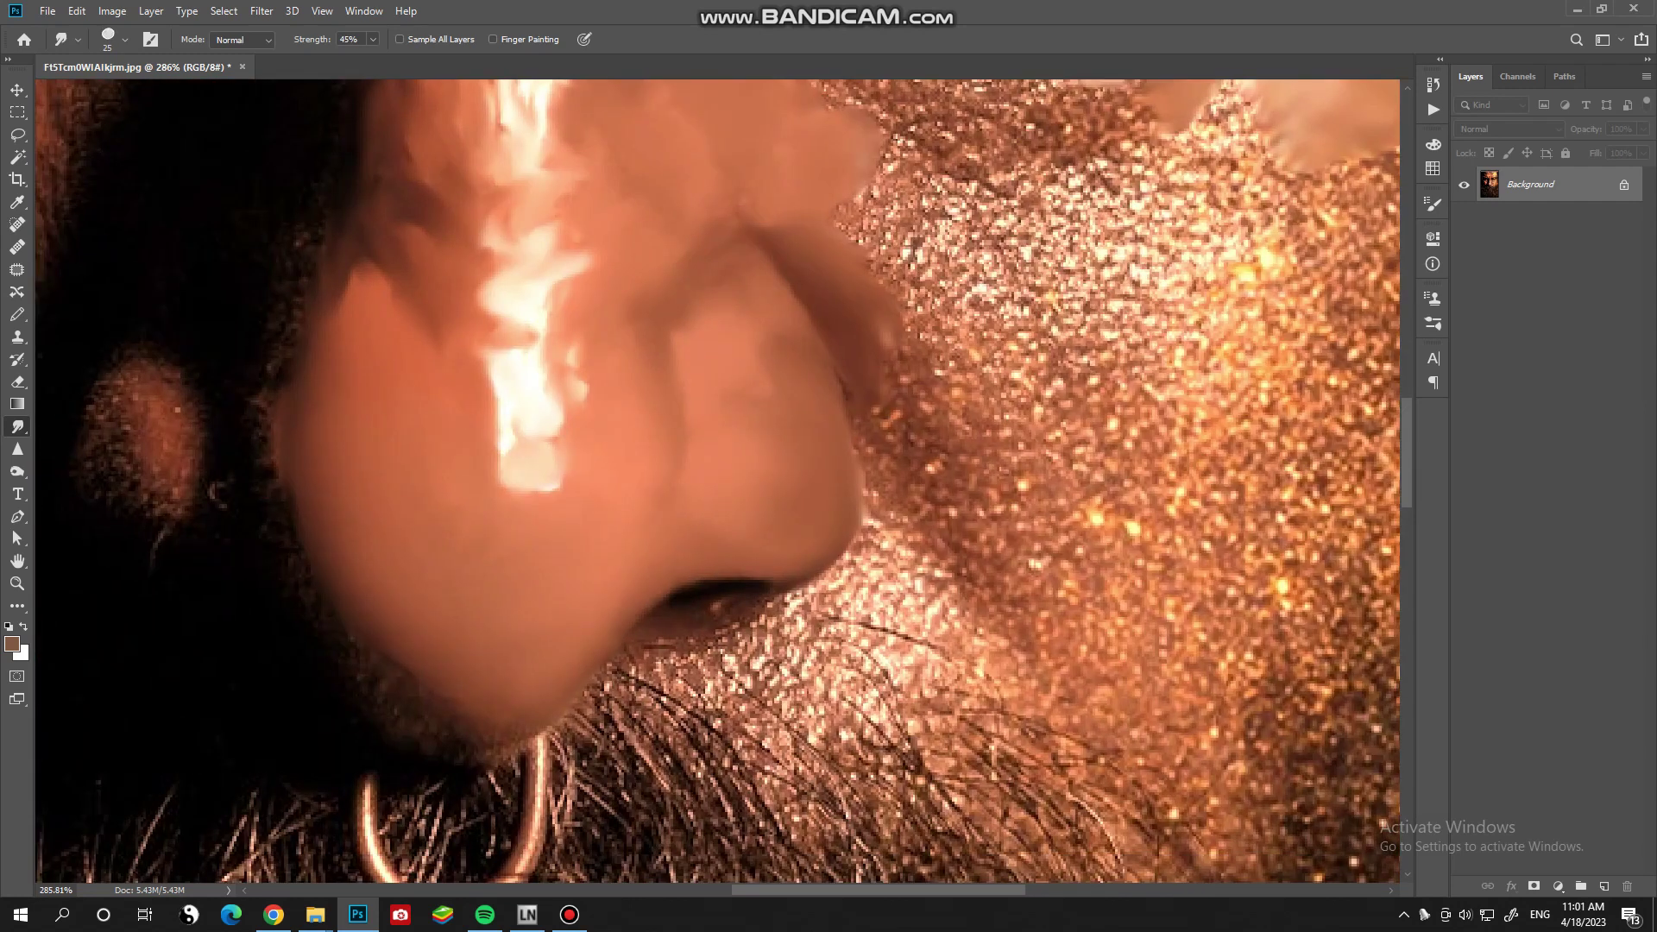
pyautogui.moveTo(937, 621); pyautogui.dragTo(794, 604)
pyautogui.moveTo(993, 582)
pyautogui.mouseDown()
pyautogui.moveTo(915, 483)
pyautogui.moveTo(876, 363)
pyautogui.mouseUp()
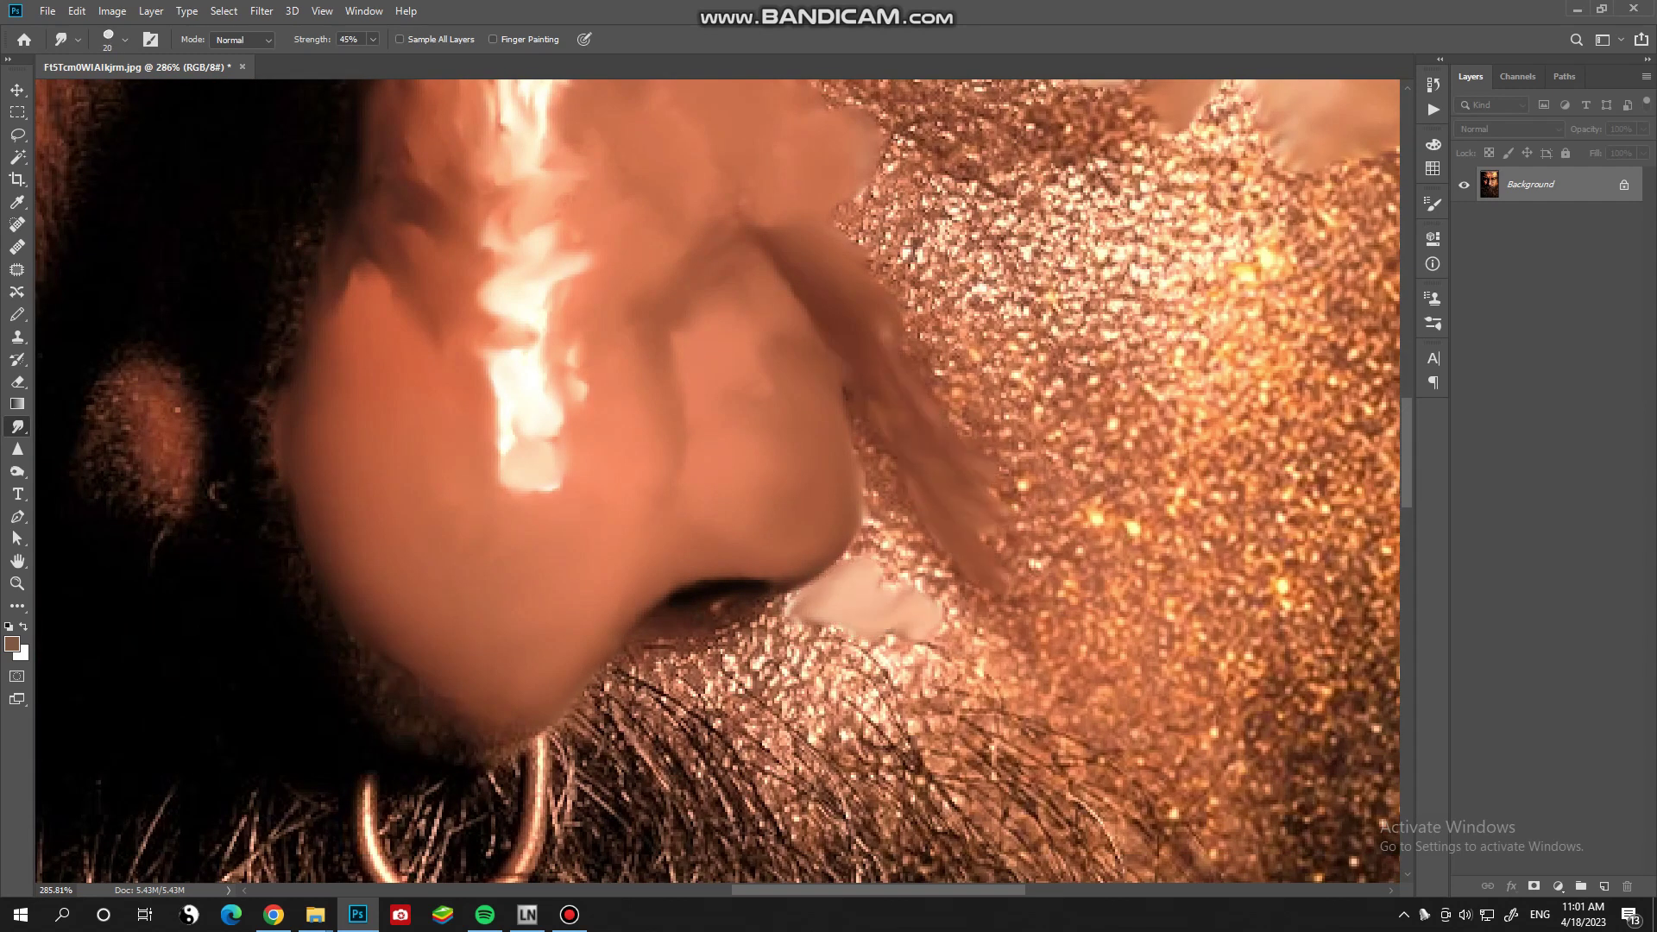
pyautogui.press('[')
pyautogui.moveTo(992, 660)
pyautogui.mouseDown()
pyautogui.moveTo(898, 535)
pyautogui.moveTo(854, 397)
pyautogui.moveTo(859, 505)
pyautogui.mouseUp()
pyautogui.press('[')
pyautogui.press('[')
pyautogui.press(']')
pyautogui.moveTo(1027, 608)
pyautogui.mouseDown()
pyautogui.moveTo(1001, 561)
pyautogui.moveTo(1087, 669)
pyautogui.moveTo(820, 449)
pyautogui.mouseUp()
pyautogui.hotkey('ctrl', '-')
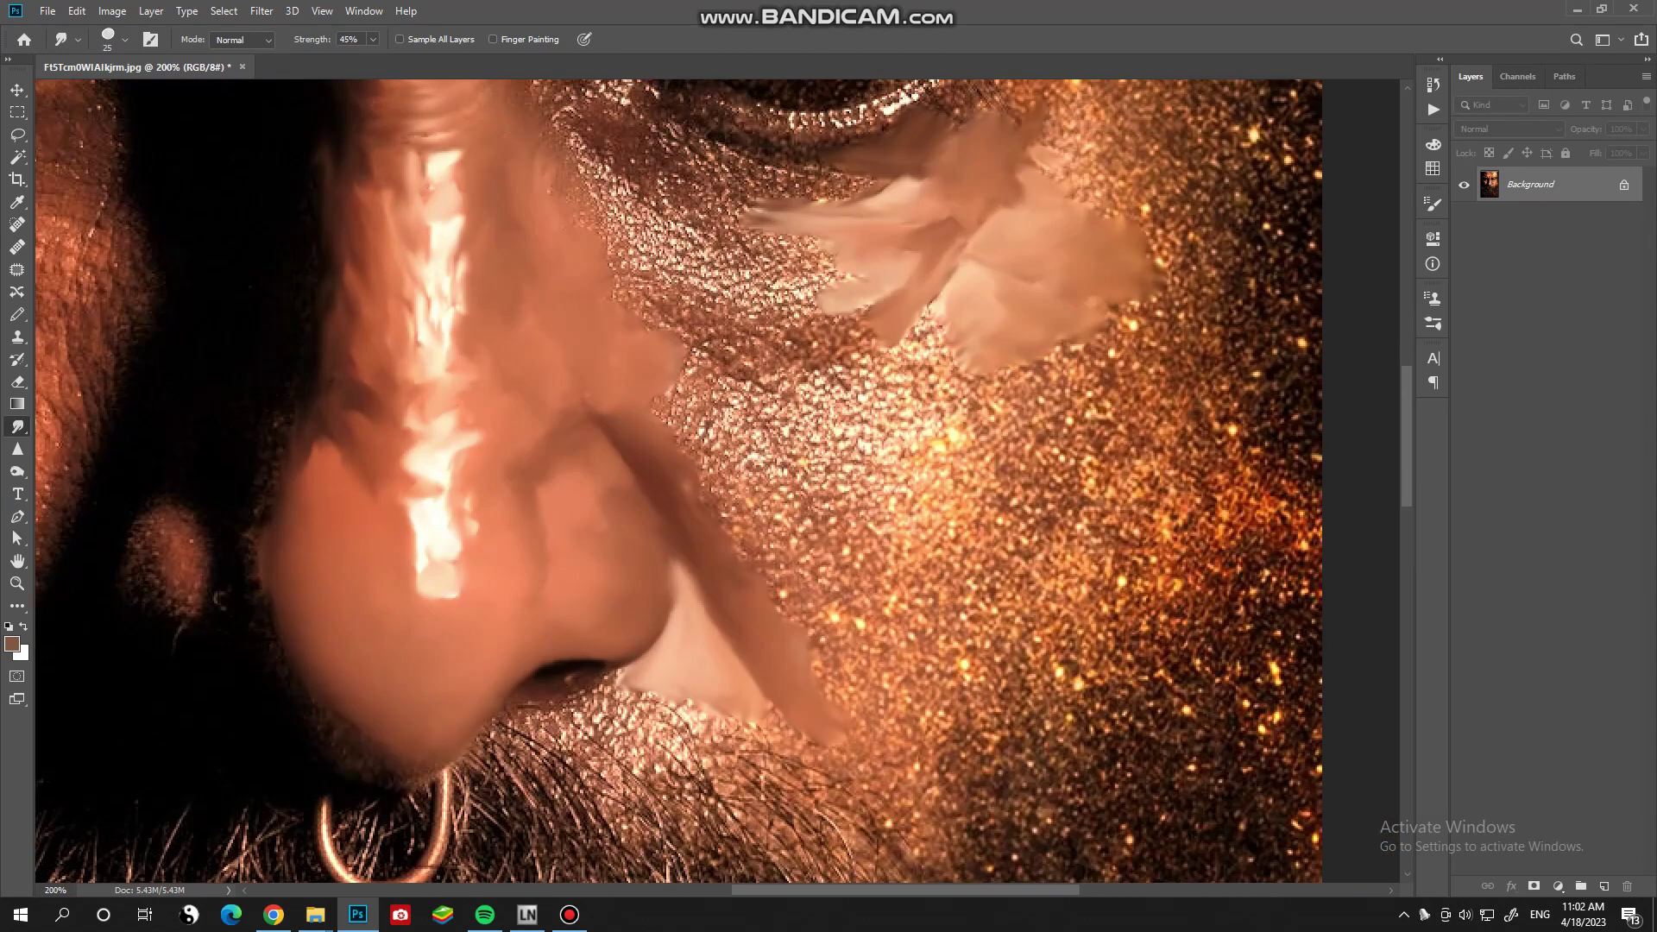
# - Smudge the under-eye skin towards the nose and the shiny inner corner of the lit eye with a 10 px brush
pyautogui.moveTo(755, 367)
pyautogui.mouseDown()
pyautogui.moveTo(690, 328)
pyautogui.moveTo(819, 280)
pyautogui.moveTo(863, 475)
pyautogui.mouseUp()
pyautogui.press('[')
pyautogui.press('[')
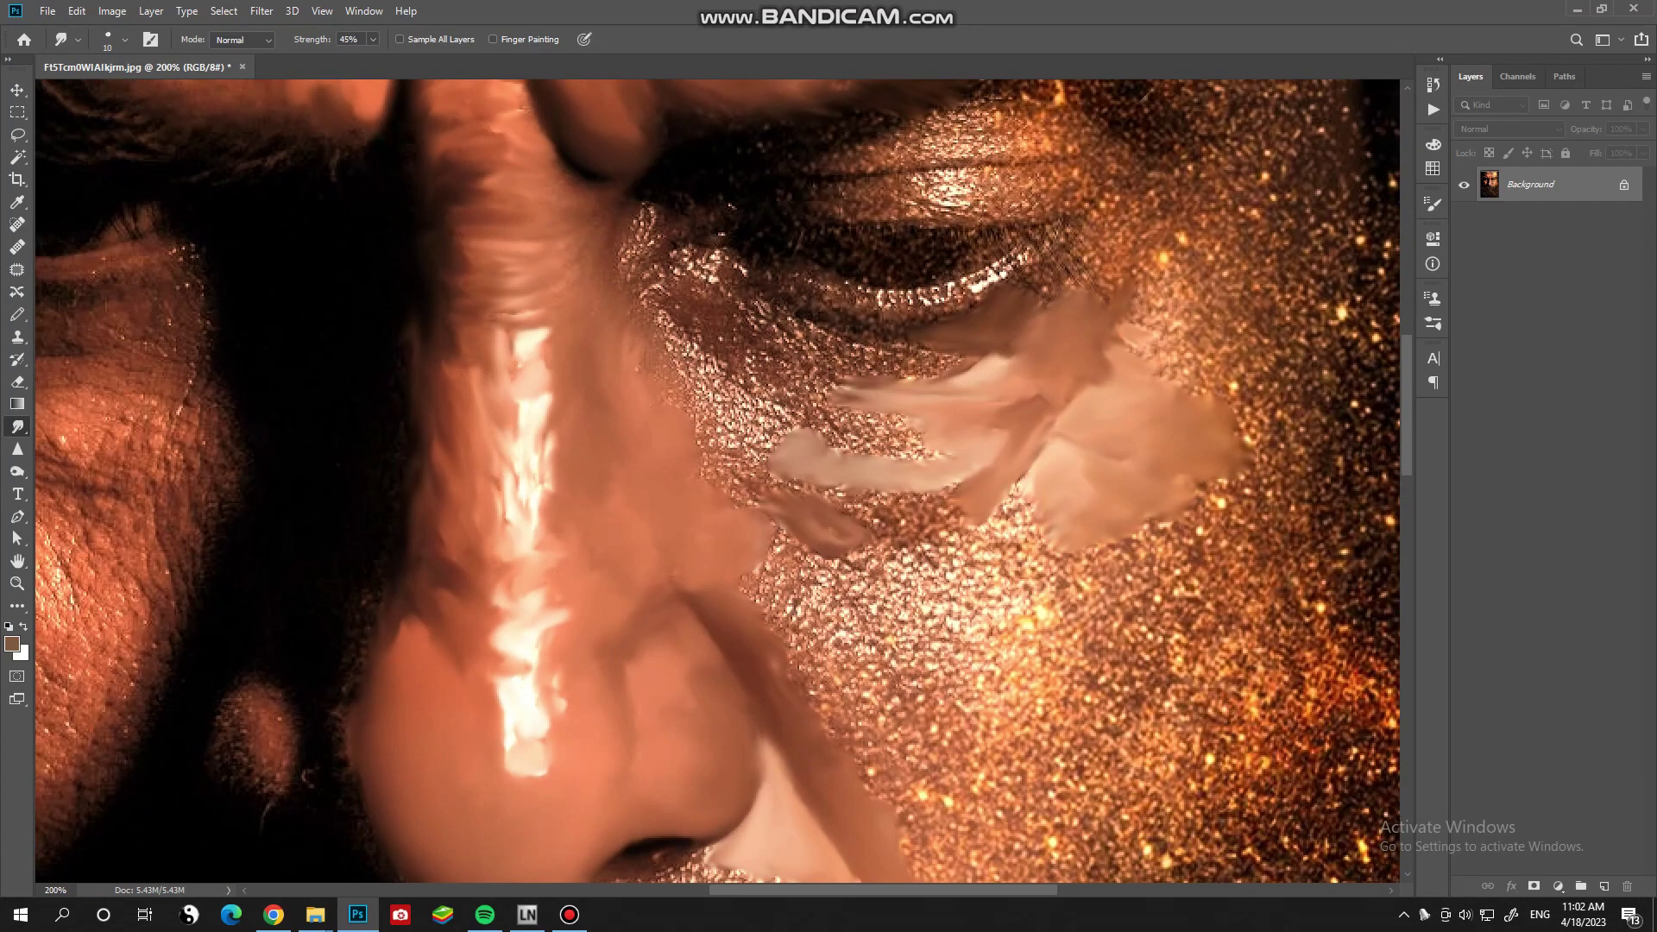
pyautogui.moveTo(721, 281)
pyautogui.mouseDown()
pyautogui.moveTo(642, 220)
pyautogui.moveTo(669, 220)
pyautogui.mouseUp()
pyautogui.press(']')
pyautogui.press(']')
pyautogui.press('[')
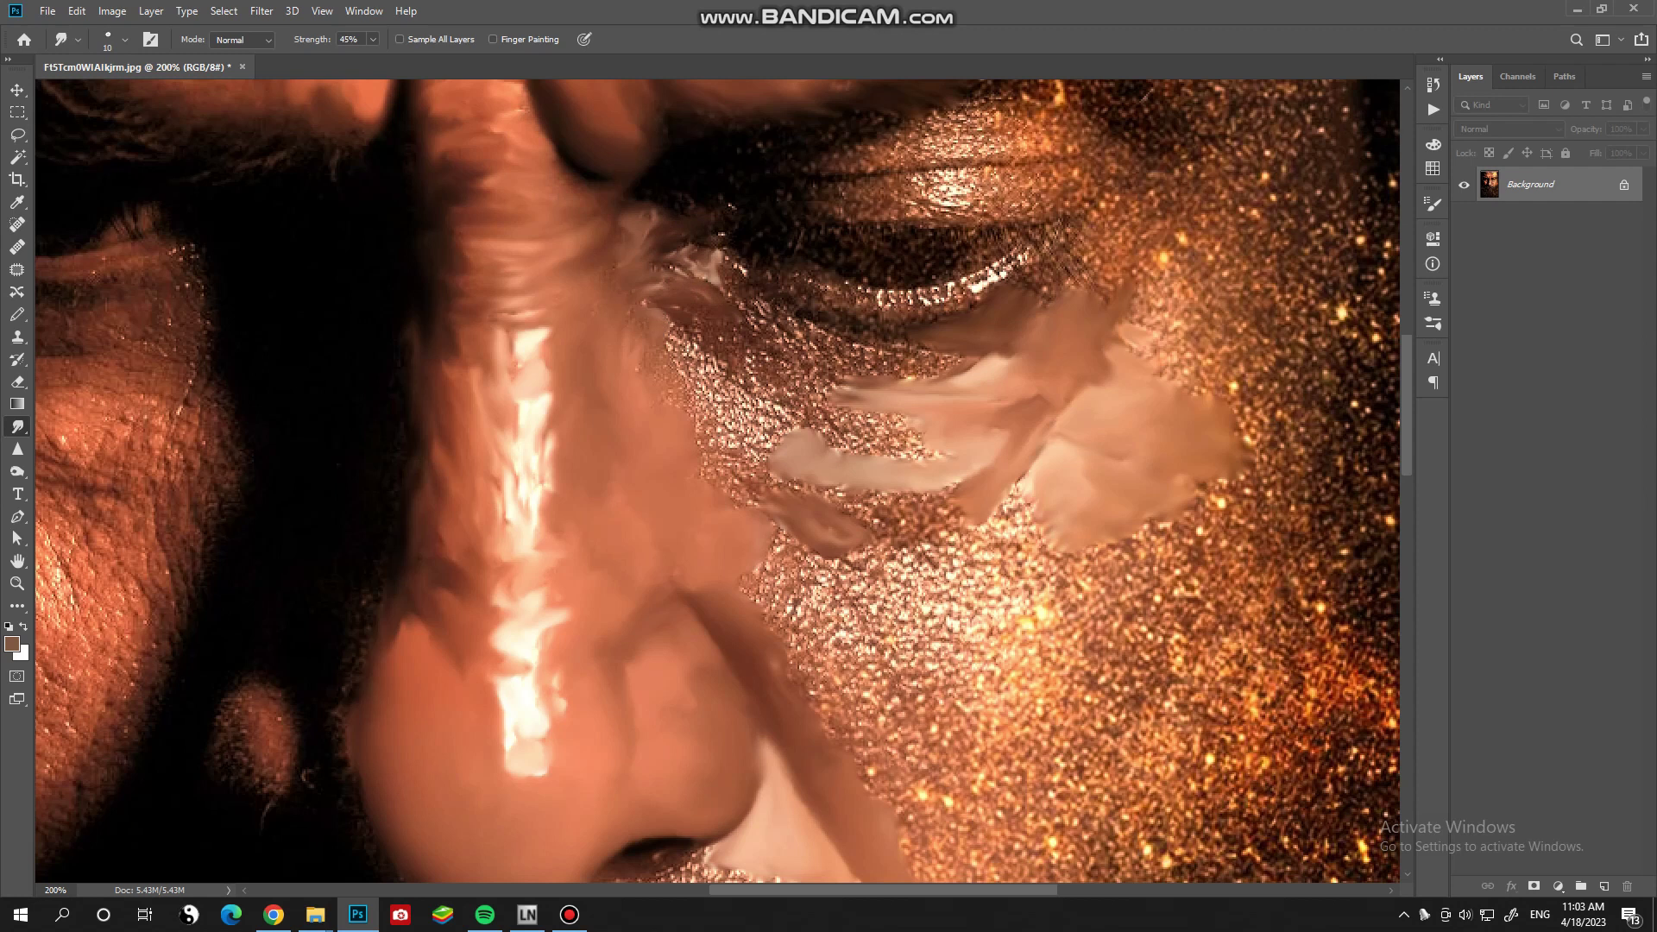
# - Smooth the dark fold running beneath the lit eye's lower lid, reducing the Smudge brush to 9 px
pyautogui.moveTo(681, 328)
pyautogui.mouseDown()
pyautogui.moveTo(751, 366)
pyautogui.moveTo(915, 358)
pyautogui.moveTo(776, 350)
pyautogui.moveTo(751, 302)
pyautogui.mouseUp()
pyautogui.press('[')
pyautogui.press('[')
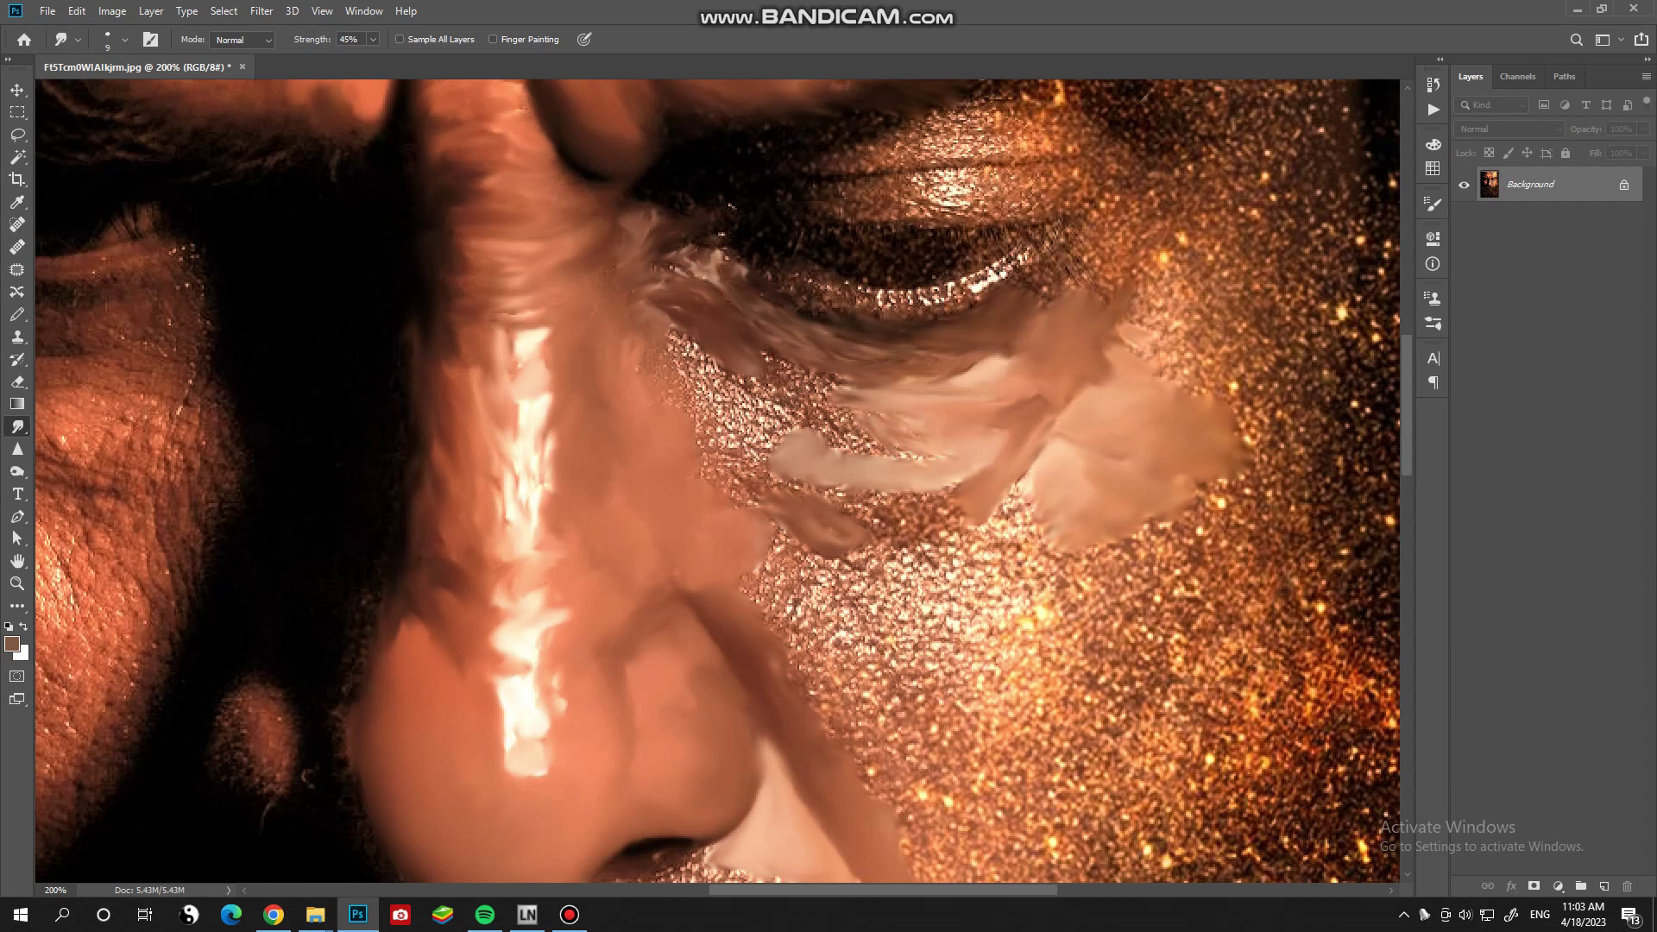
# - Blend the remaining textured skin of the lit under-eye bag, from the side of the nose to the cheekbone
pyautogui.hotkey('ctrl', '0')
pyautogui.hotkey('ctrl', '+')
pyautogui.hotkey('ctrl', '+')
pyautogui.press(']')
pyautogui.press(']')
pyautogui.press(']')
pyautogui.press(']')
pyautogui.moveTo(707, 337)
pyautogui.mouseDown()
pyautogui.moveTo(578, 233)
pyautogui.moveTo(655, 380)
pyautogui.moveTo(811, 431)
pyautogui.moveTo(872, 405)
pyautogui.mouseUp()
pyautogui.press('[')
pyautogui.press('[')
pyautogui.press('[')
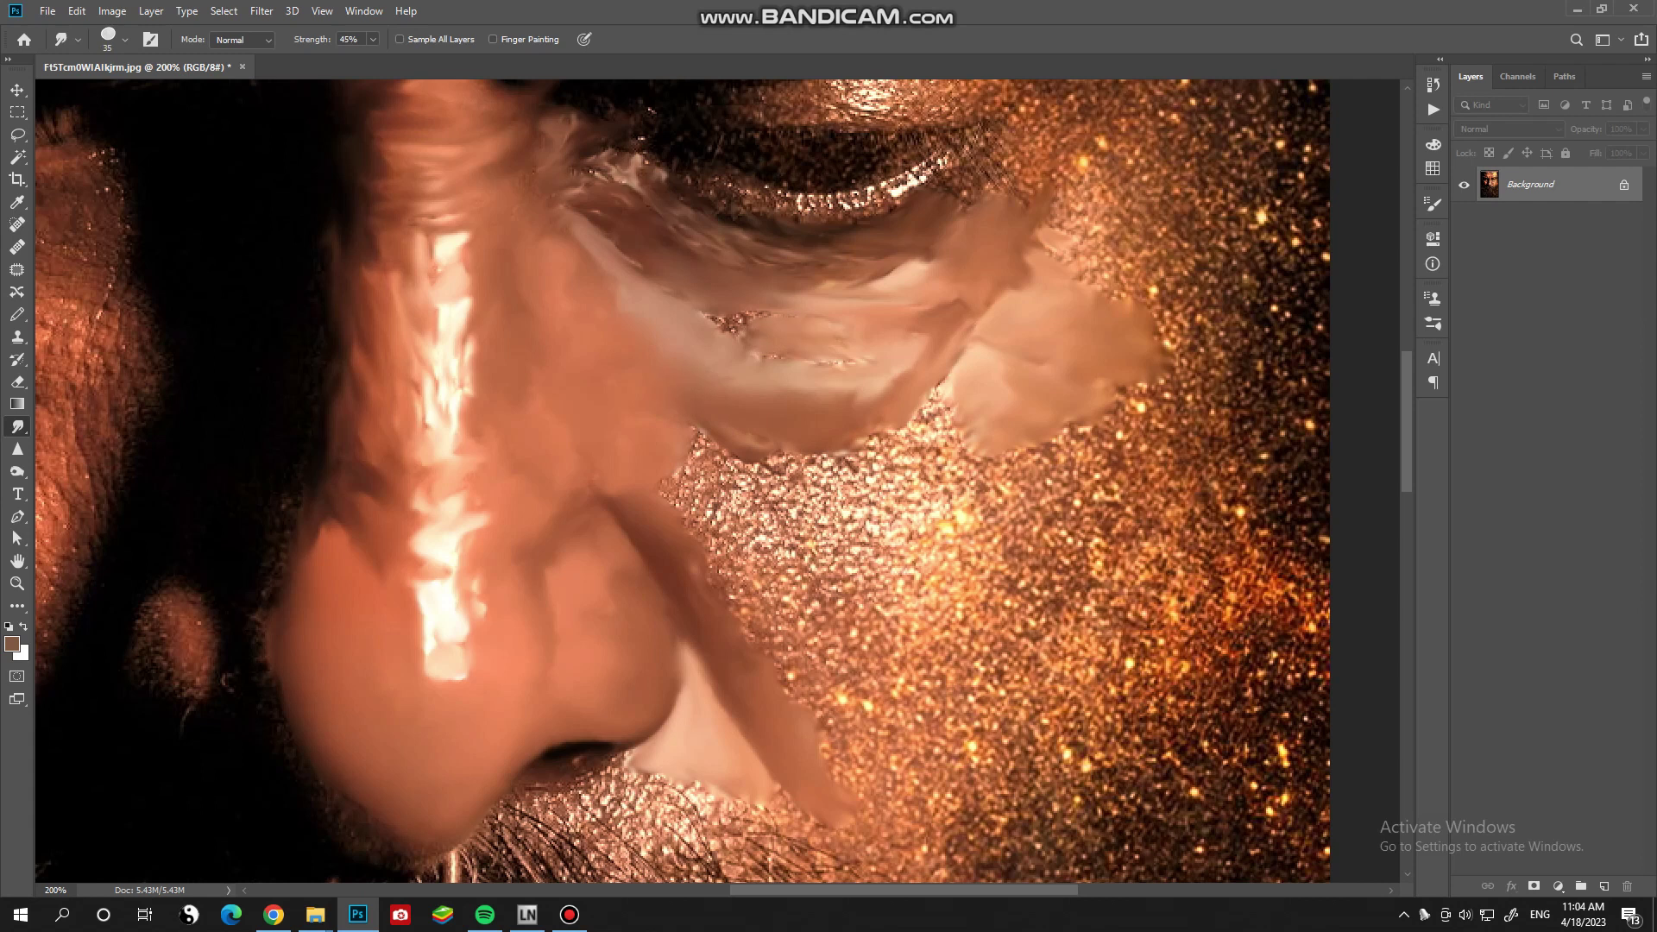
pyautogui.moveTo(802, 333); pyautogui.dragTo(691, 328)
pyautogui.moveTo(855, 354); pyautogui.dragTo(665, 271)
# - Smudge the glittering lit cheek into broad smooth areas with a much larger brush
pyautogui.press(']')
pyautogui.press(']')
pyautogui.press(']')
pyautogui.press(']')
pyautogui.press(']')
pyautogui.press(']')
pyautogui.press(']')
pyautogui.moveTo(949, 414)
pyautogui.mouseDown()
pyautogui.moveTo(927, 428)
pyautogui.moveTo(906, 405)
pyautogui.mouseUp()
pyautogui.moveTo(871, 777); pyautogui.dragTo(682, 483)
pyautogui.moveTo(949, 613); pyautogui.dragTo(829, 457)
pyautogui.moveTo(907, 707); pyautogui.dragTo(699, 432)
pyautogui.moveTo(777, 560); pyautogui.dragTo(637, 441)
pyautogui.press(']')
pyautogui.moveTo(828, 734); pyautogui.dragTo(717, 630)
# - Blend the transition between the side of the nose and the lit cheek with a smaller Smudge brush
pyautogui.press('[')
pyautogui.press('[')
pyautogui.press('[')
pyautogui.moveTo(604, 432); pyautogui.dragTo(547, 506)
pyautogui.moveTo(622, 393); pyautogui.dragTo(440, 401)
pyautogui.moveTo(854, 539); pyautogui.dragTo(777, 441)
# - Smudge the lower part of the lit cheek down towards the moustache with an enlarged brush
pyautogui.scroll(-2, 777, 440)
pyautogui.press(']')
pyautogui.press(']')
pyautogui.press(']')
pyautogui.press(']')
pyautogui.moveTo(812, 742); pyautogui.dragTo(595, 552)
pyautogui.moveTo(906, 725); pyautogui.dragTo(811, 543)
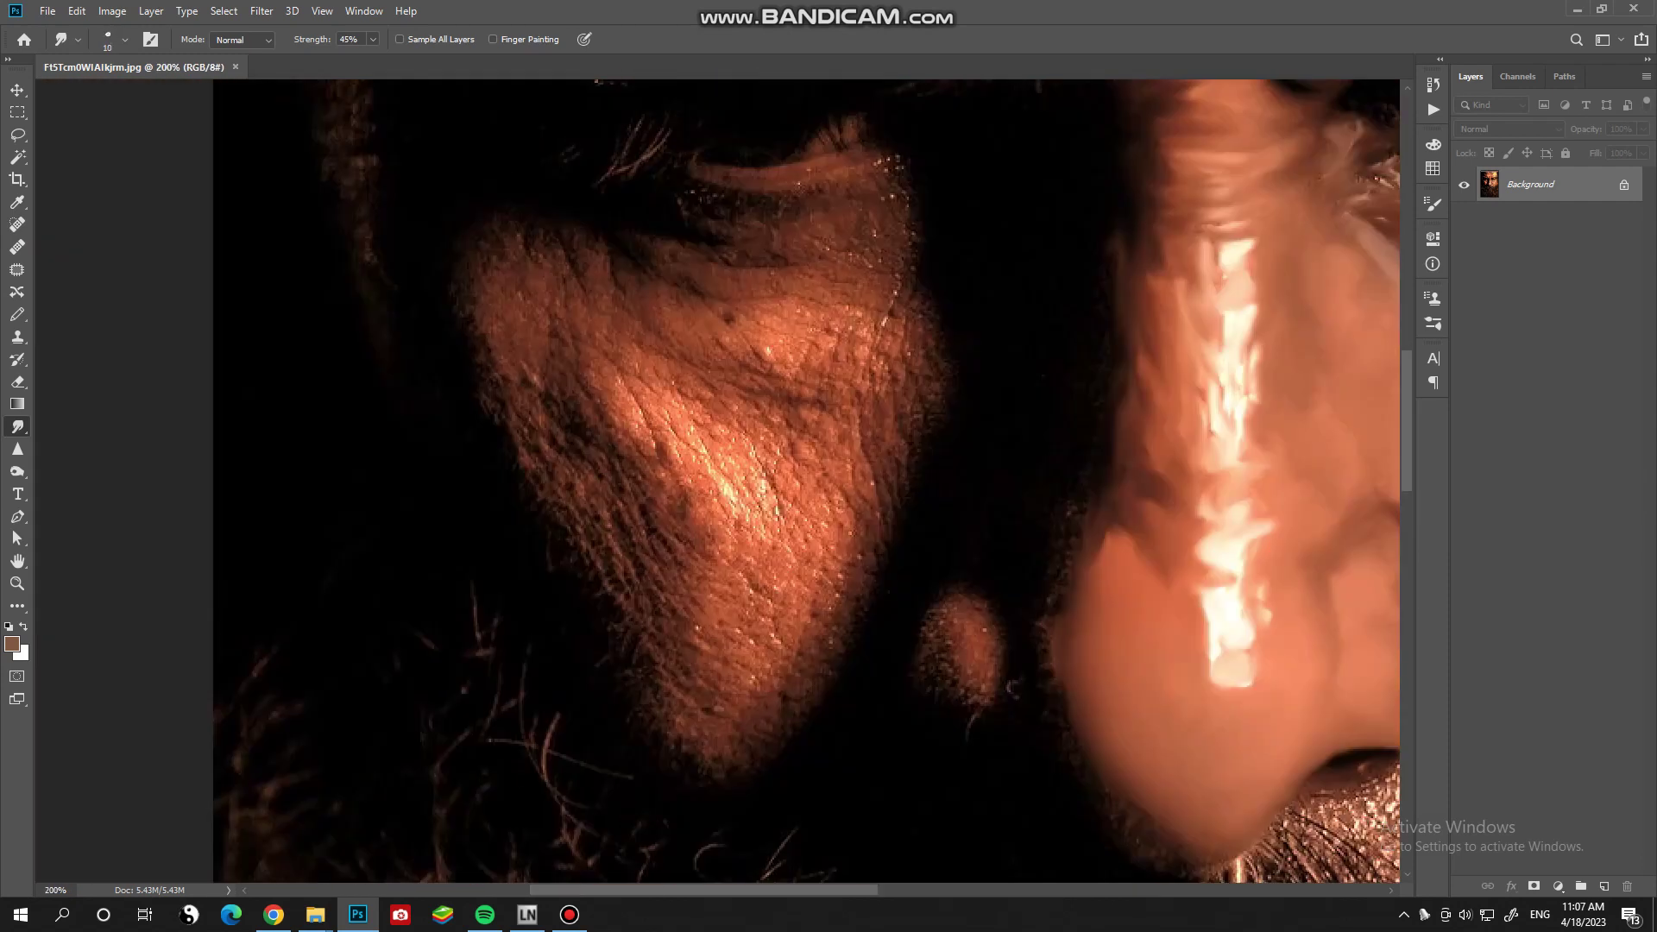
# - Smudge the bright highlight and surrounding creases on the shadow-side cheek into diagonal strokes
pyautogui.hotkey('ctrl', '+')
pyautogui.moveTo(622, 401); pyautogui.dragTo(647, 455)
pyautogui.moveTo(617, 345); pyautogui.dragTo(686, 414)
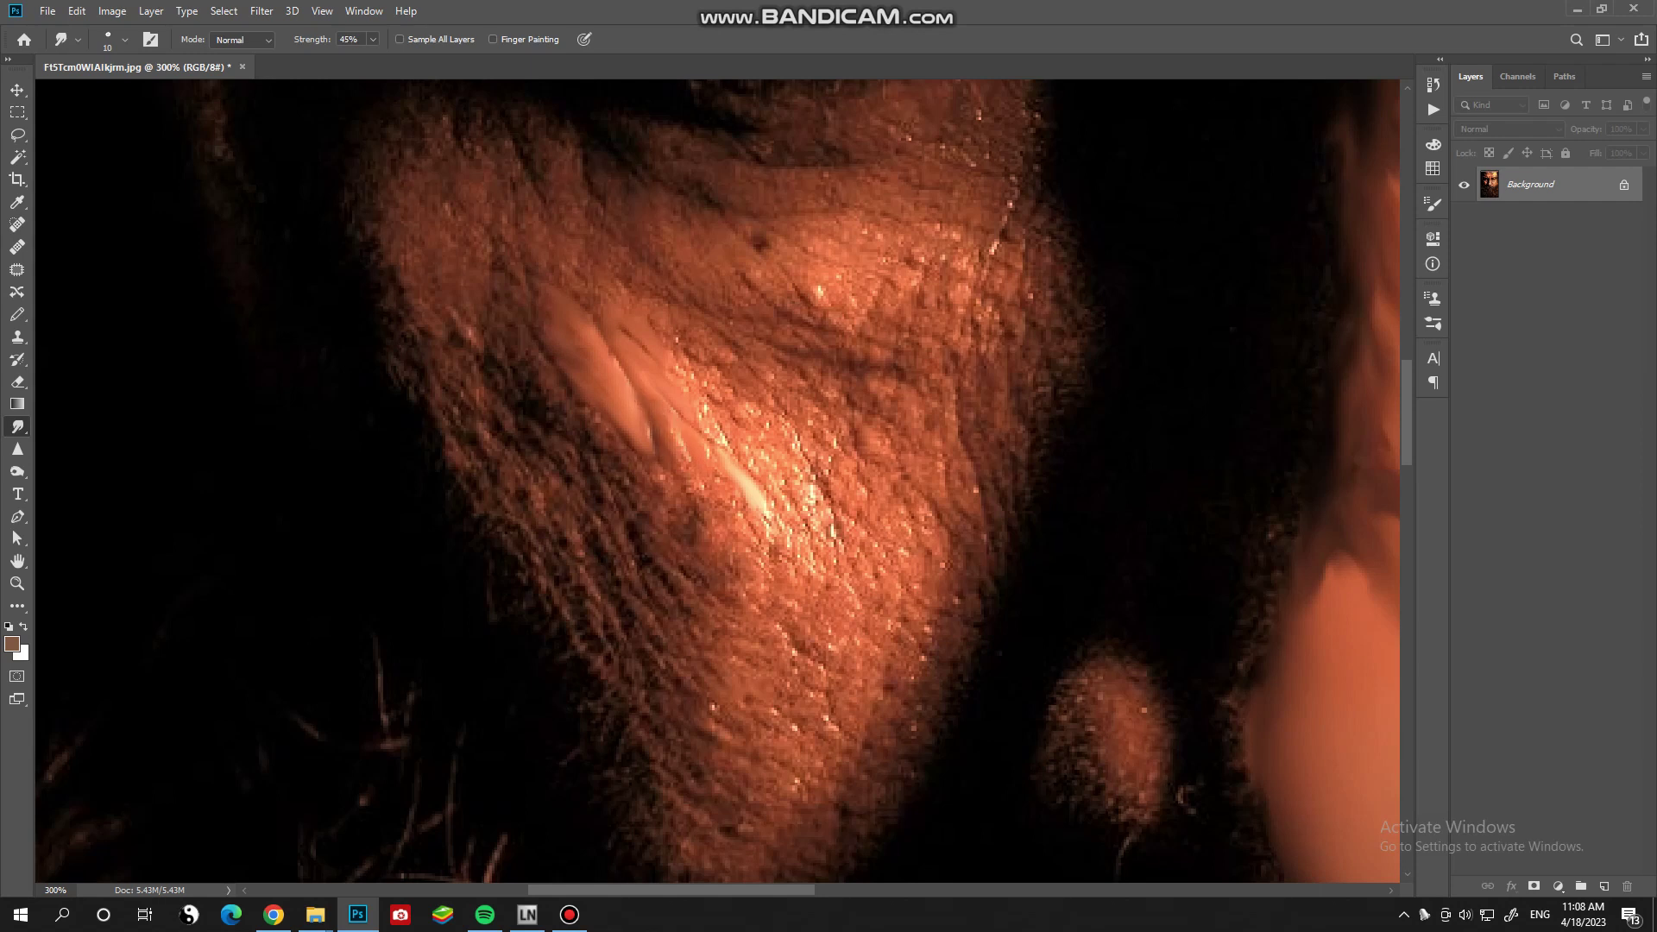
pyautogui.moveTo(759, 445); pyautogui.dragTo(807, 513)
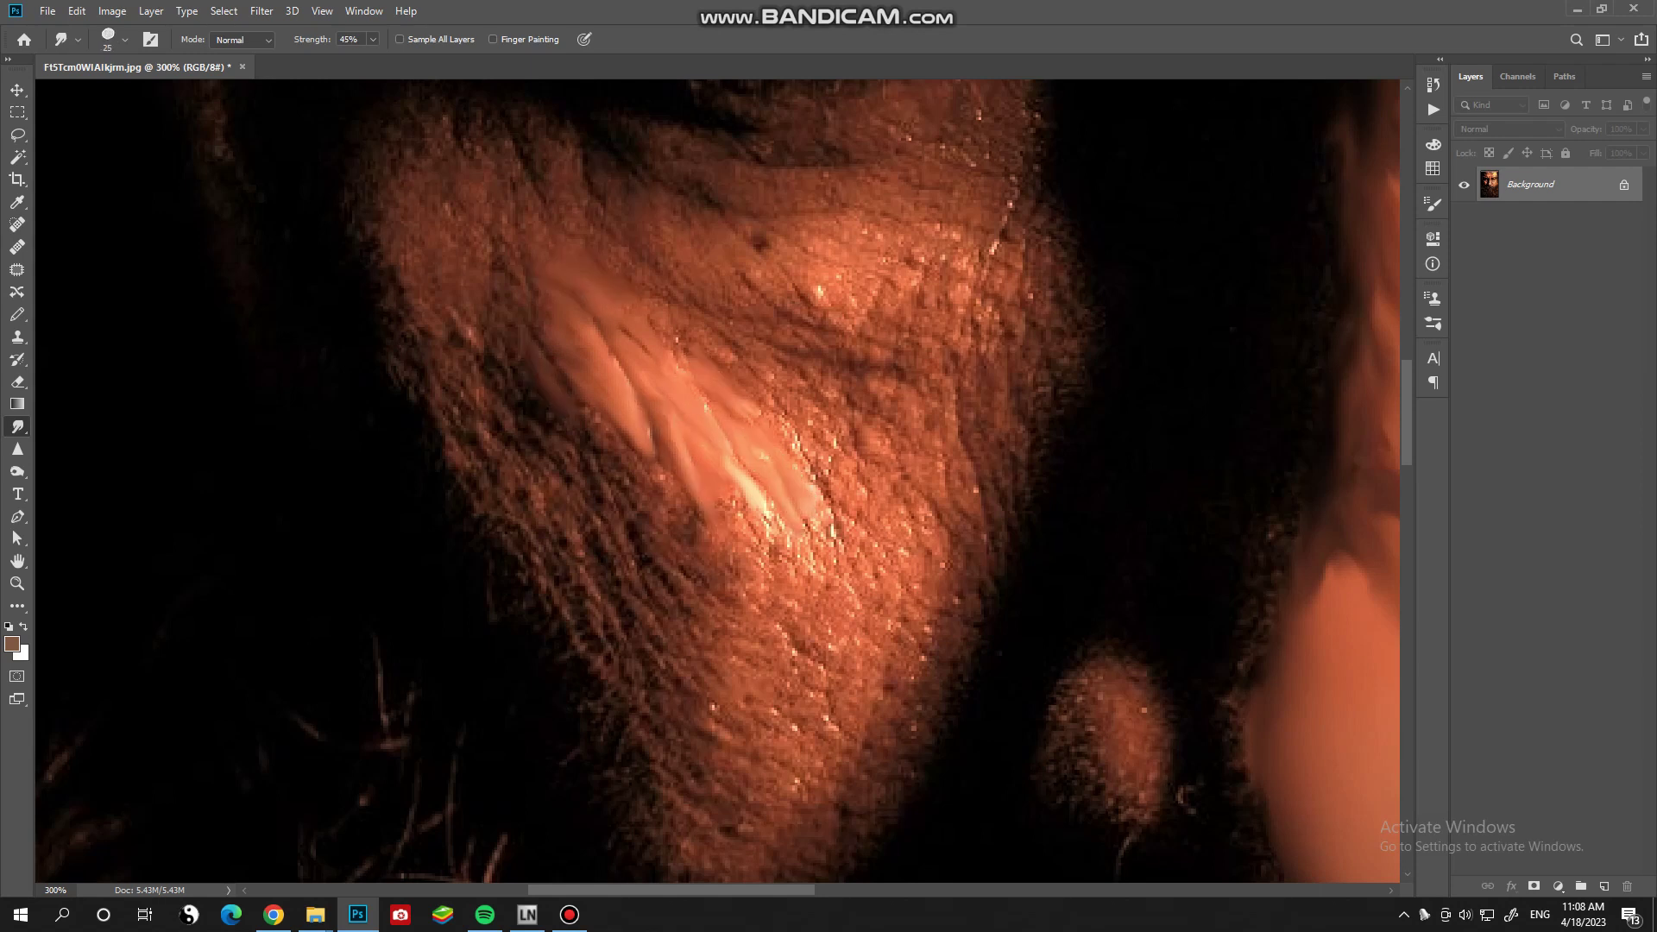
pyautogui.press('[')
pyautogui.scroll(-1, 716, 484)
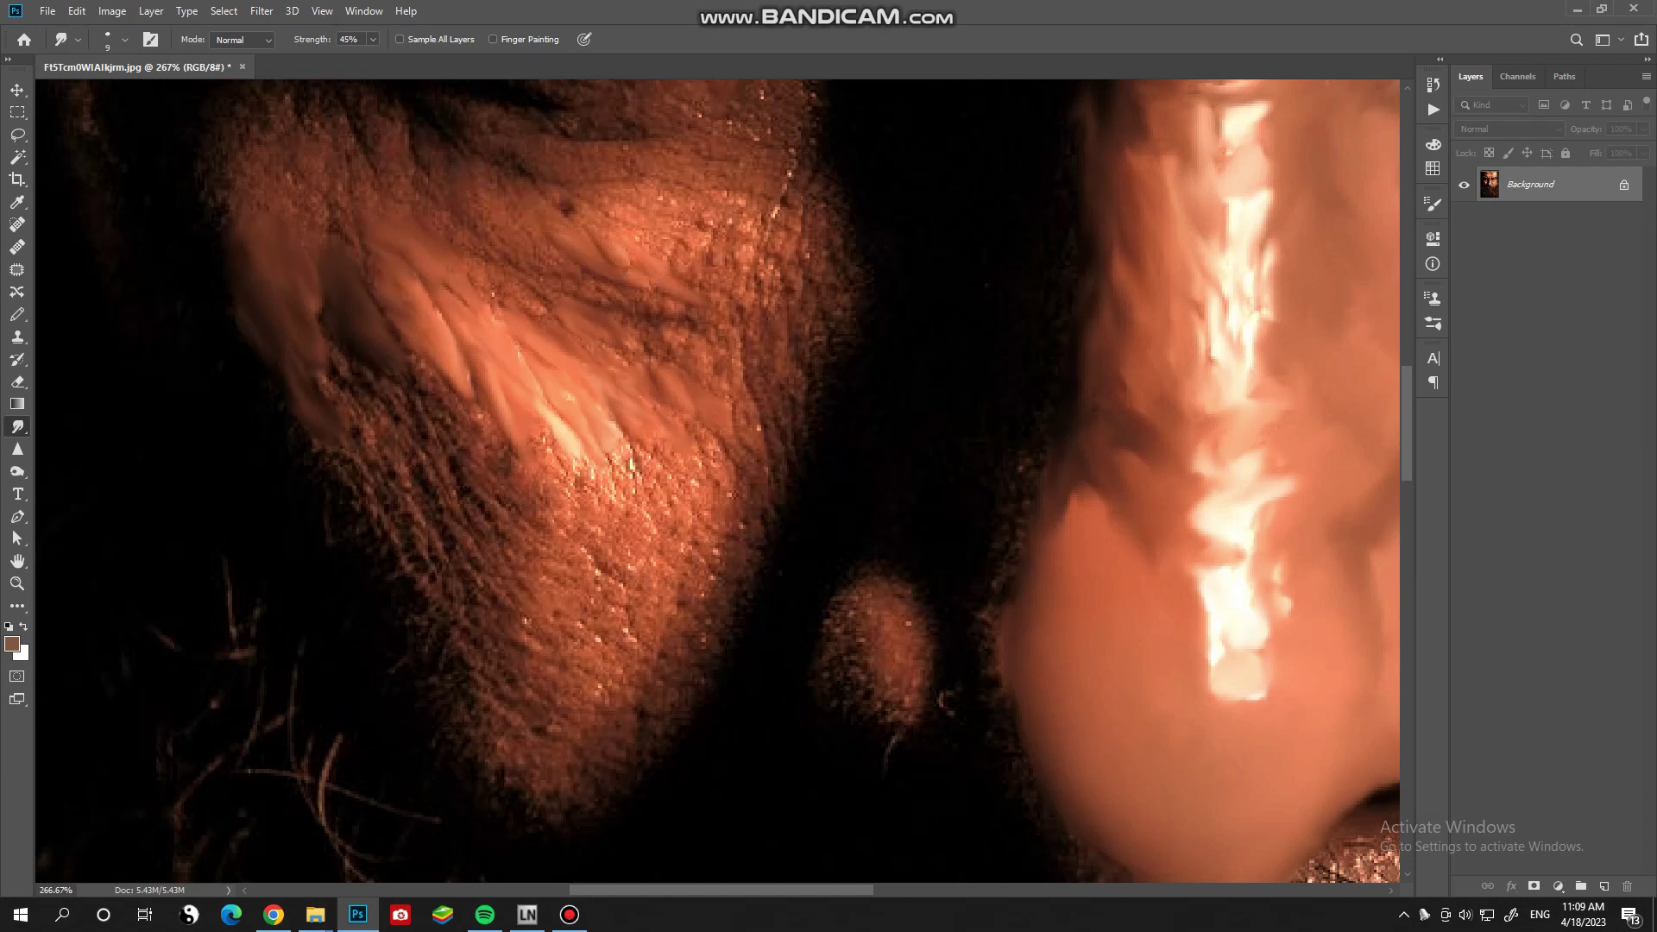
pyautogui.scroll(-4, 518, 682)
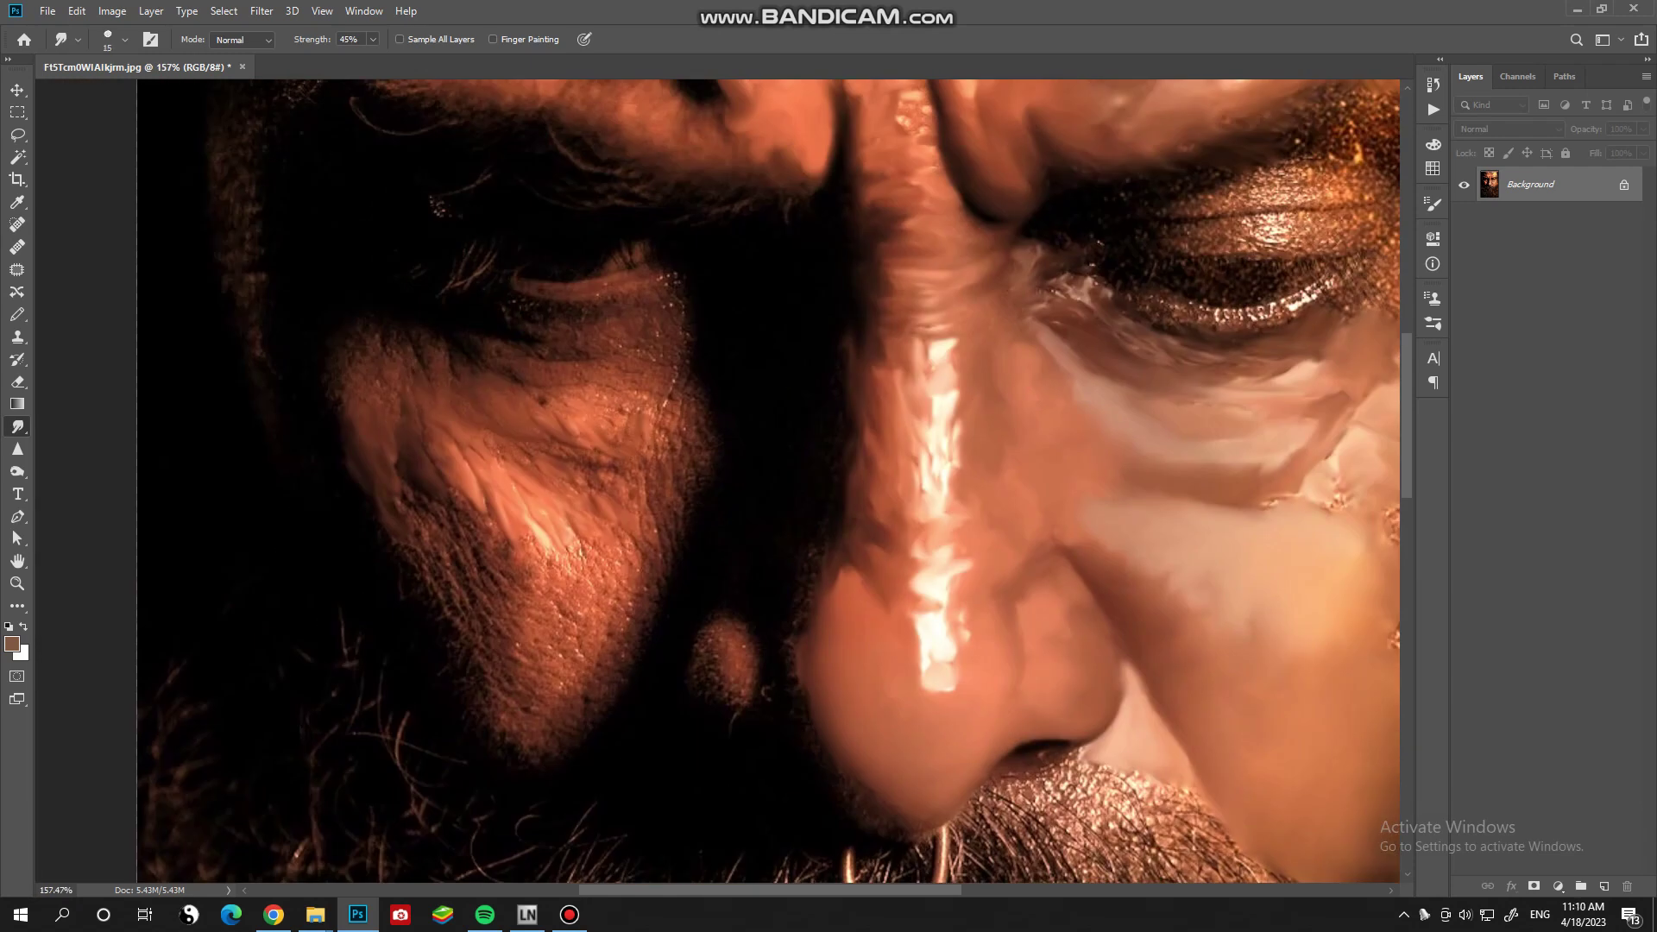
# - Smooth the outer edge and lower half of the shadow-side cheek down to its tip with a small Smudge brush
pyautogui.press('[')
pyautogui.moveTo(507, 553)
pyautogui.mouseDown()
pyautogui.moveTo(461, 600)
pyautogui.moveTo(406, 494)
pyautogui.mouseUp()
pyautogui.moveTo(552, 580); pyautogui.dragTo(584, 537)
pyautogui.press('[')
pyautogui.press('[')
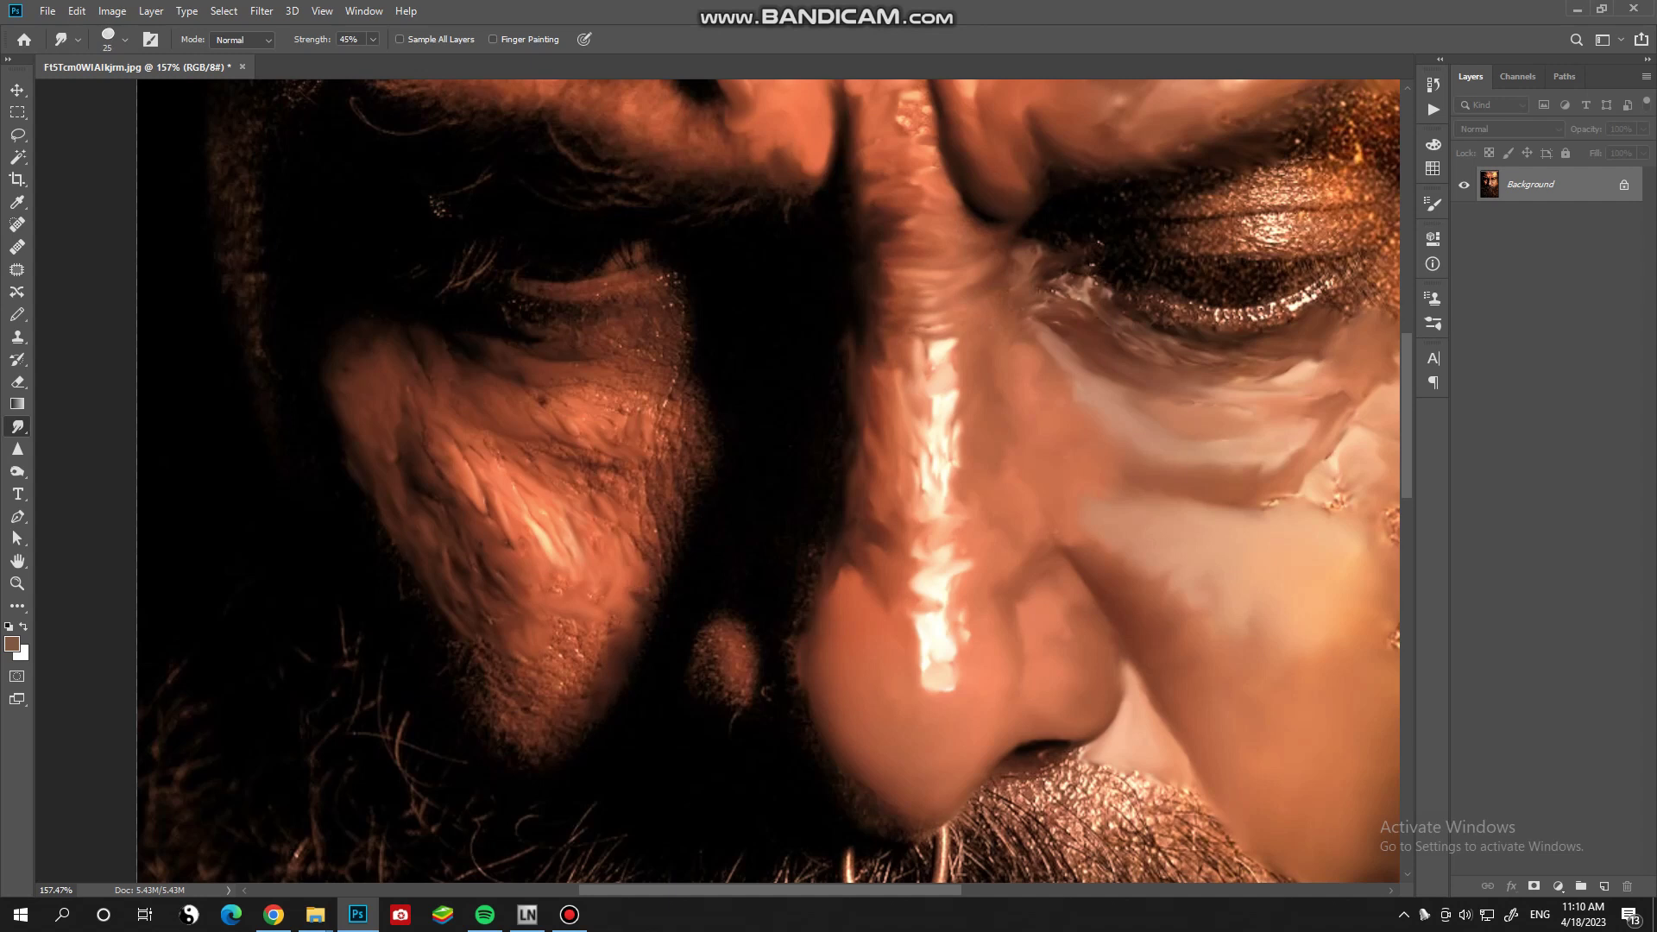
pyautogui.scroll(-2, 768, 479)
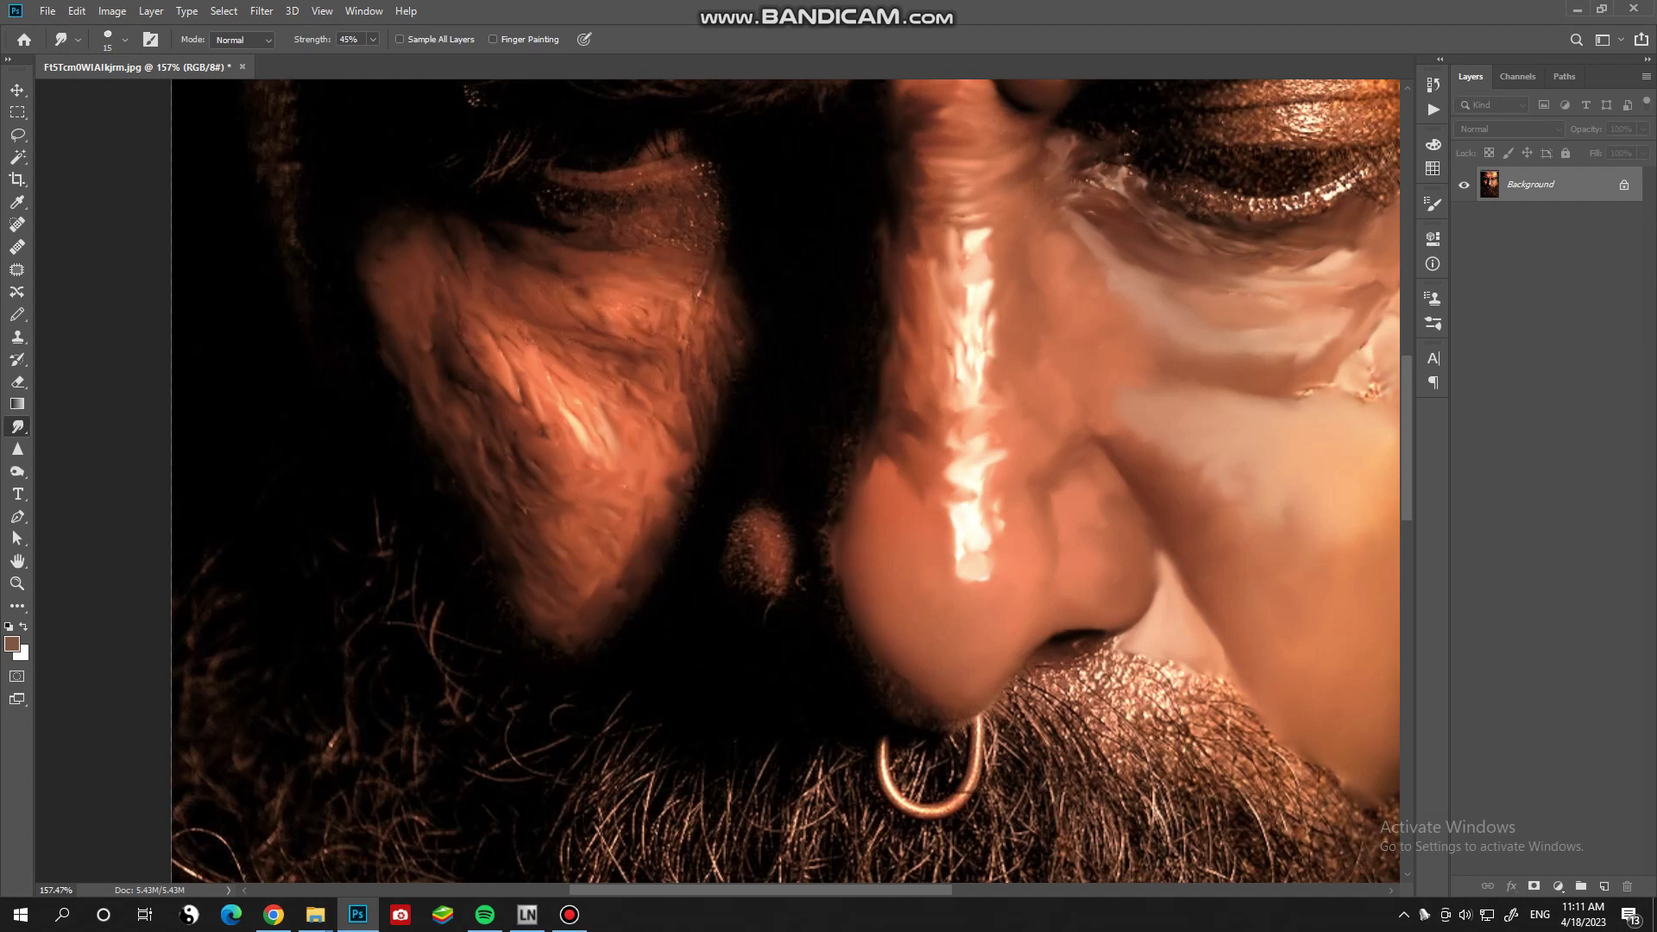
# - Smudge the small lit skin patch between the shadow-side cheek and the nose
pyautogui.hotkey('ctrl', '0')
pyautogui.hotkey('ctrl', '+')
pyautogui.hotkey('ctrl', '+')
pyautogui.hotkey('ctrl', '+')
pyautogui.press(']')
pyautogui.press(']')
pyautogui.hotkey('ctrl', '-')
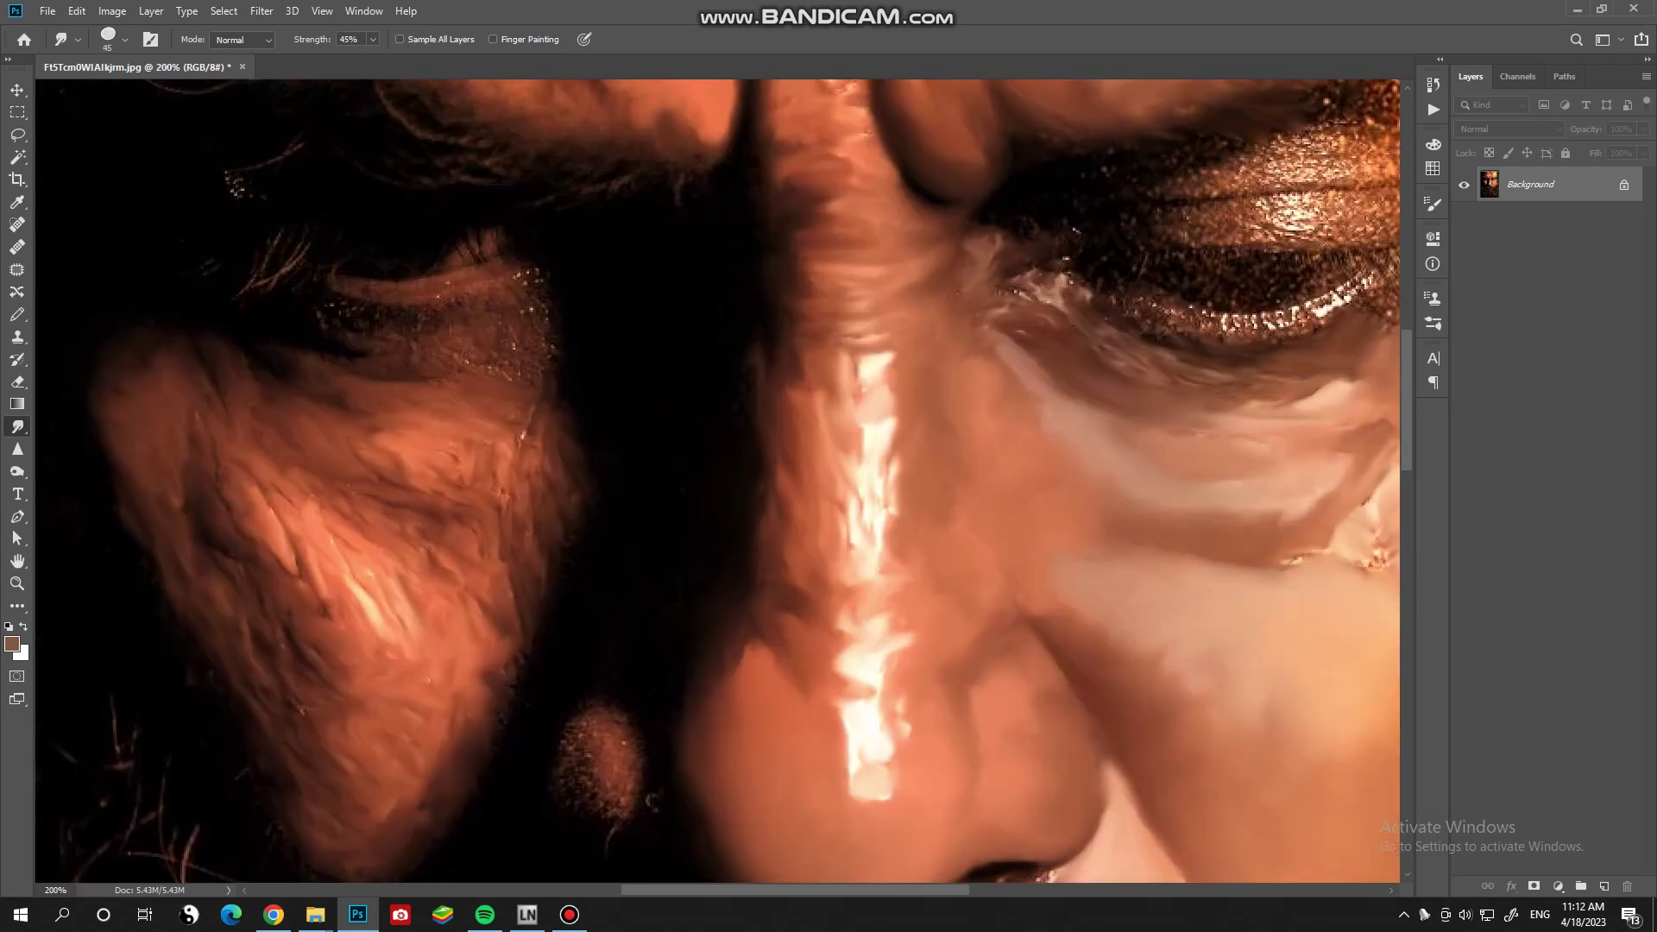
pyautogui.hotkey('ctrl', '+')
pyautogui.press('[')
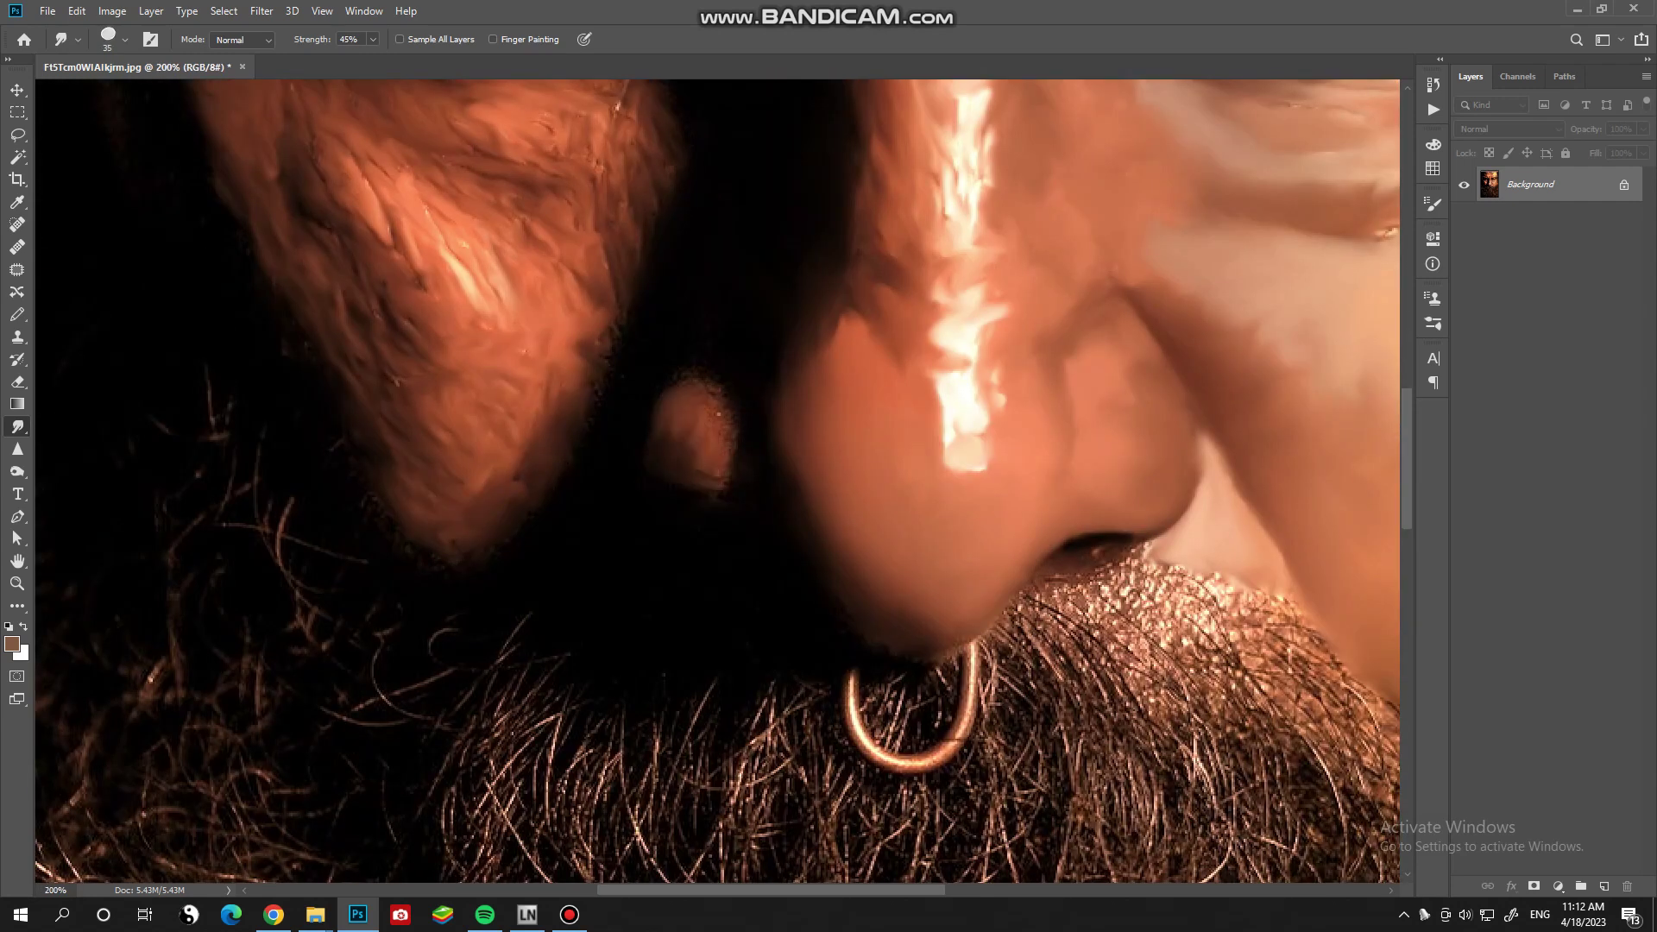
# - Smudge away the bright specks along the inner edge of the shadow-side cheek with a 15 px brush
pyautogui.hotkey('ctrl', '-')
pyautogui.hotkey('ctrl', '+')
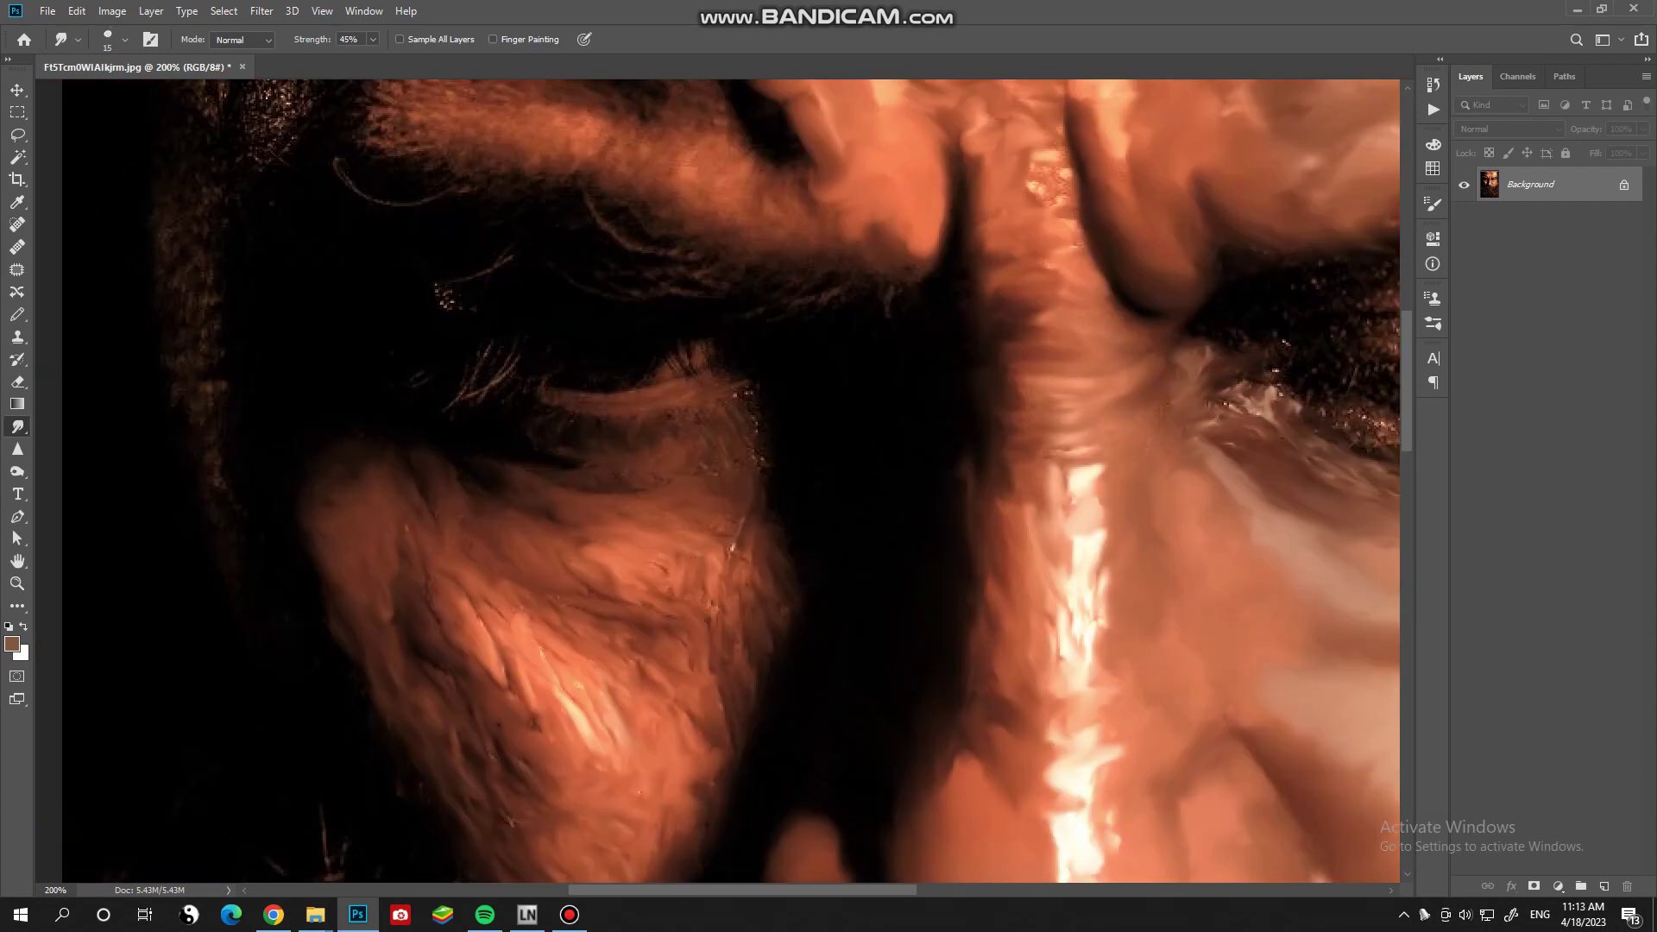
pyautogui.moveTo(717, 597); pyautogui.dragTo(717, 664)
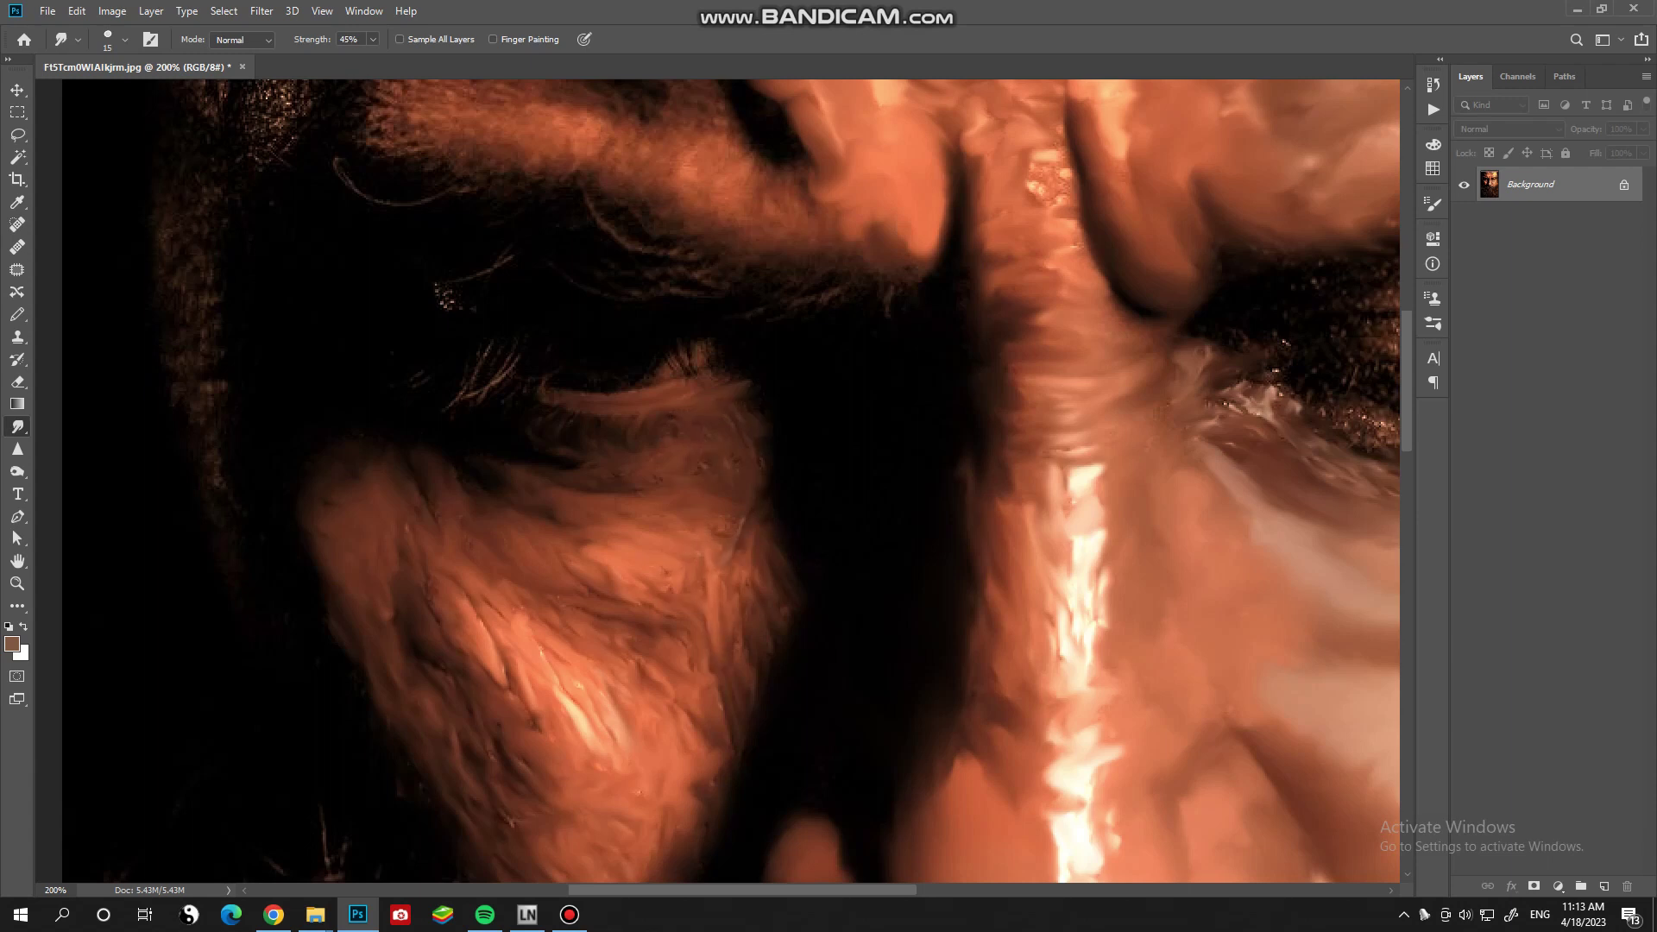
pyautogui.hotkey('ctrl', '0')
# - Smudge the shadow-side eyebrow along its hair direction with a 15 px brush
pyautogui.scroll(5, 777, 431)
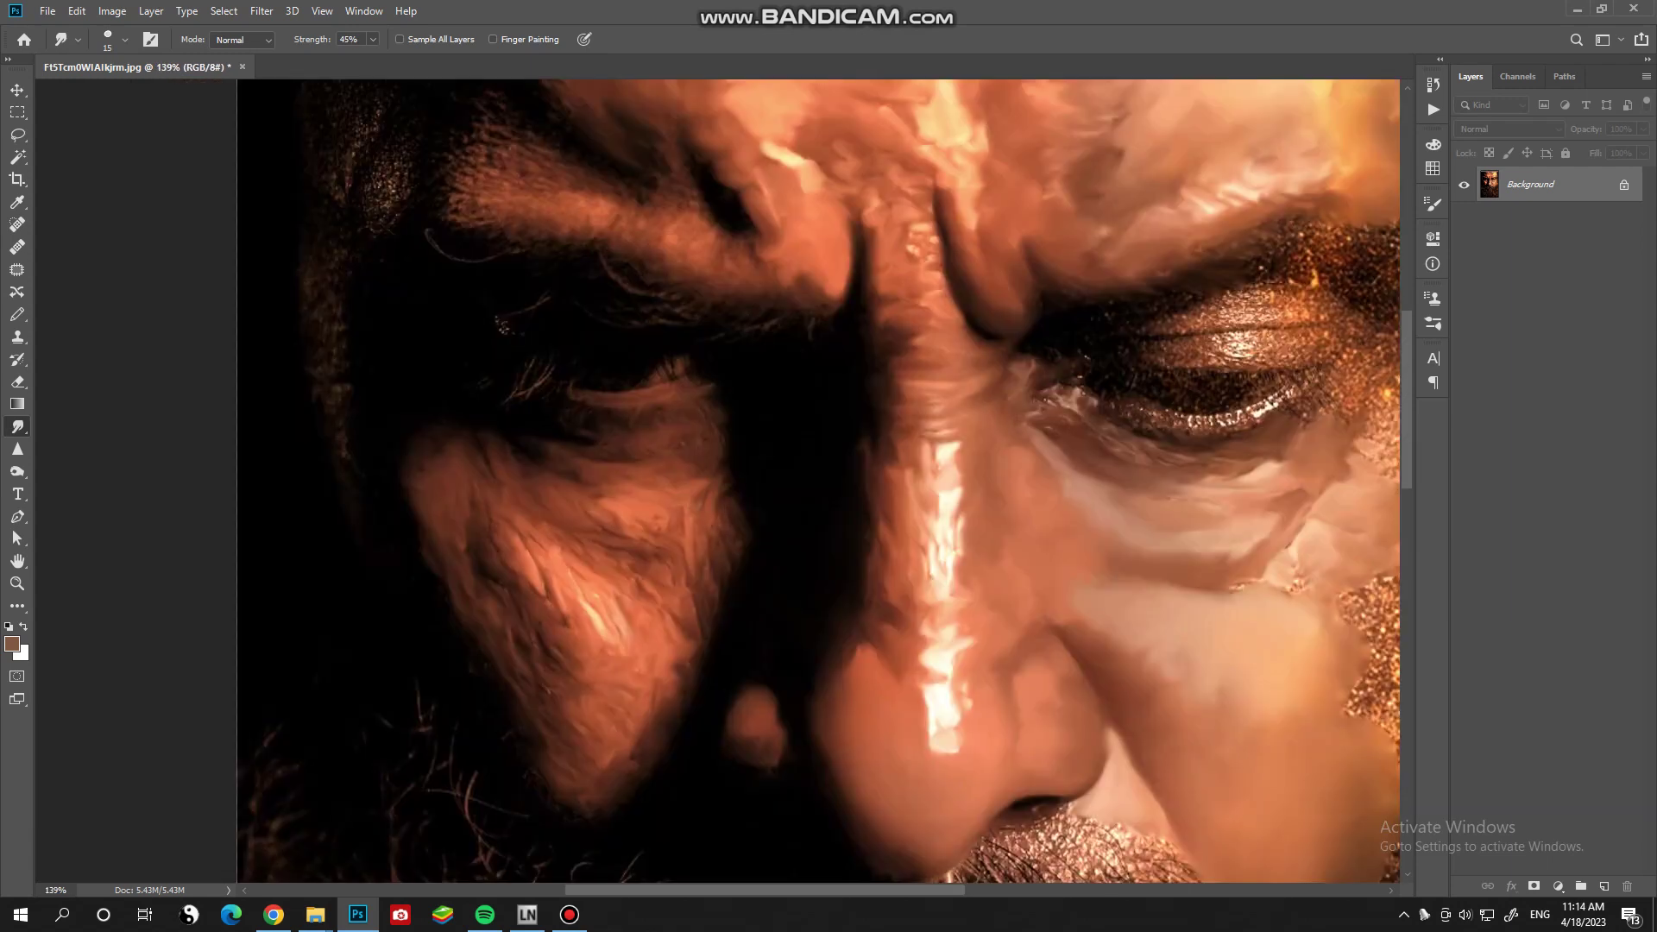
pyautogui.moveTo(423, 407)
pyautogui.mouseDown()
pyautogui.moveTo(466, 384)
pyautogui.moveTo(483, 339)
pyautogui.mouseUp()
pyautogui.moveTo(673, 539); pyautogui.dragTo(768, 576)
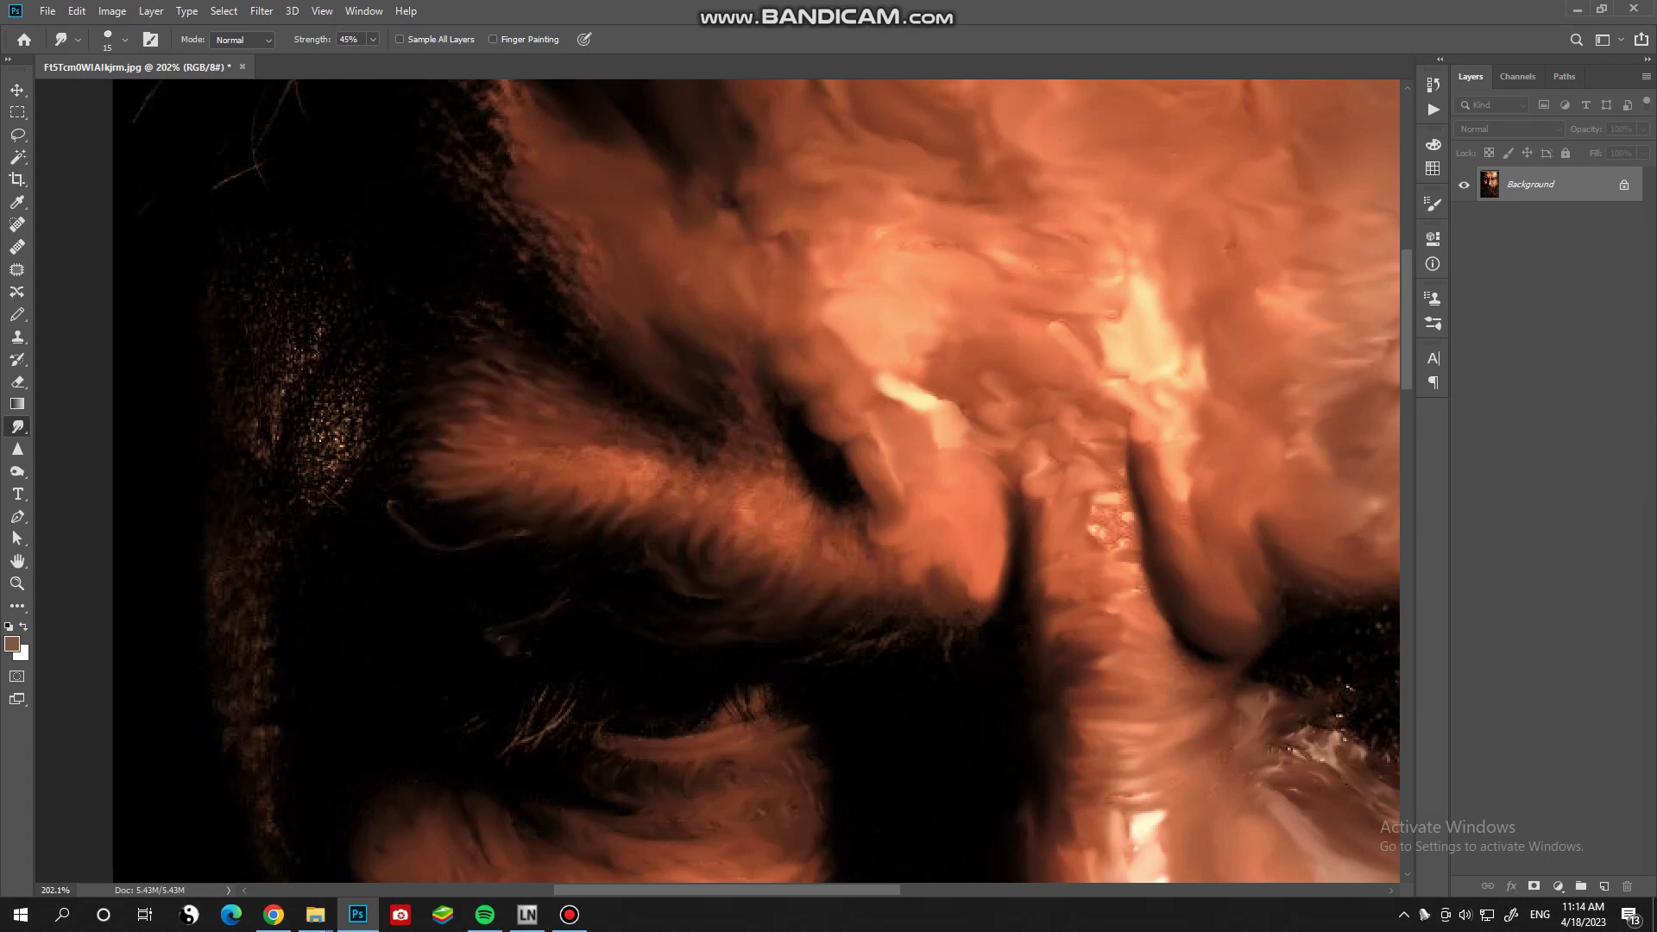
pyautogui.moveTo(768, 553); pyautogui.dragTo(624, 497)
# - Blend the furrow above the shadow-side brow and the bright specks between the brows with a smaller Smudge brush
pyautogui.press('[')
pyautogui.moveTo(621, 423)
pyautogui.mouseDown()
pyautogui.moveTo(729, 444)
pyautogui.moveTo(734, 474)
pyautogui.moveTo(820, 518)
pyautogui.moveTo(859, 509)
pyautogui.mouseUp()
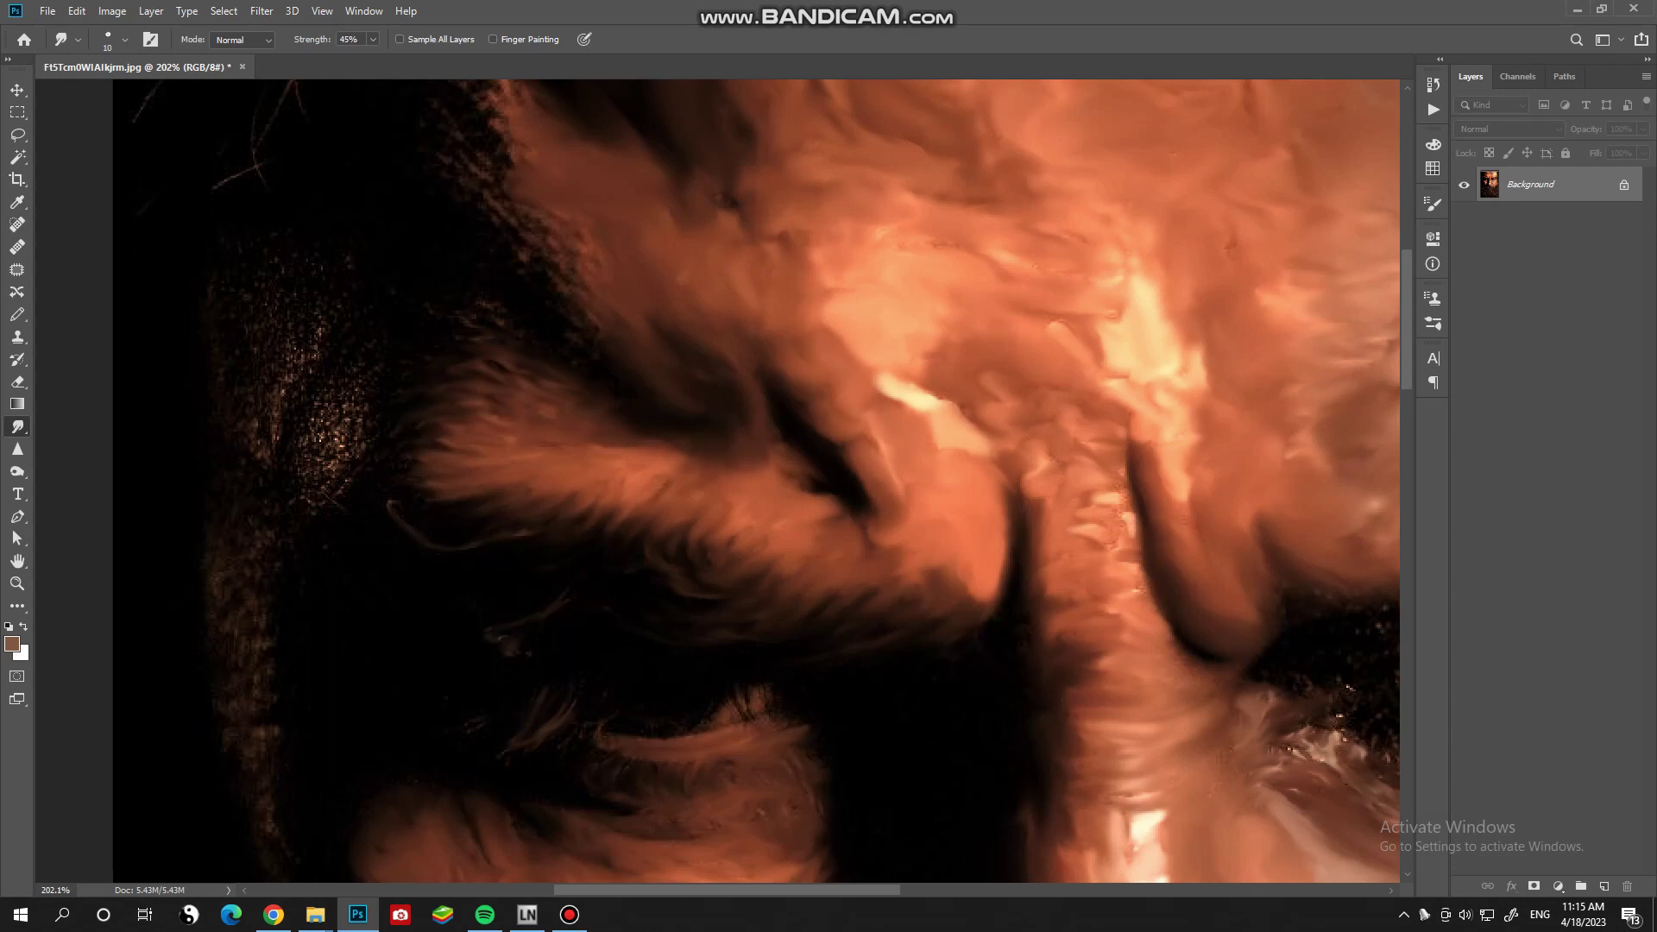
pyautogui.press('[')
pyautogui.moveTo(1189, 517); pyautogui.dragTo(1113, 483)
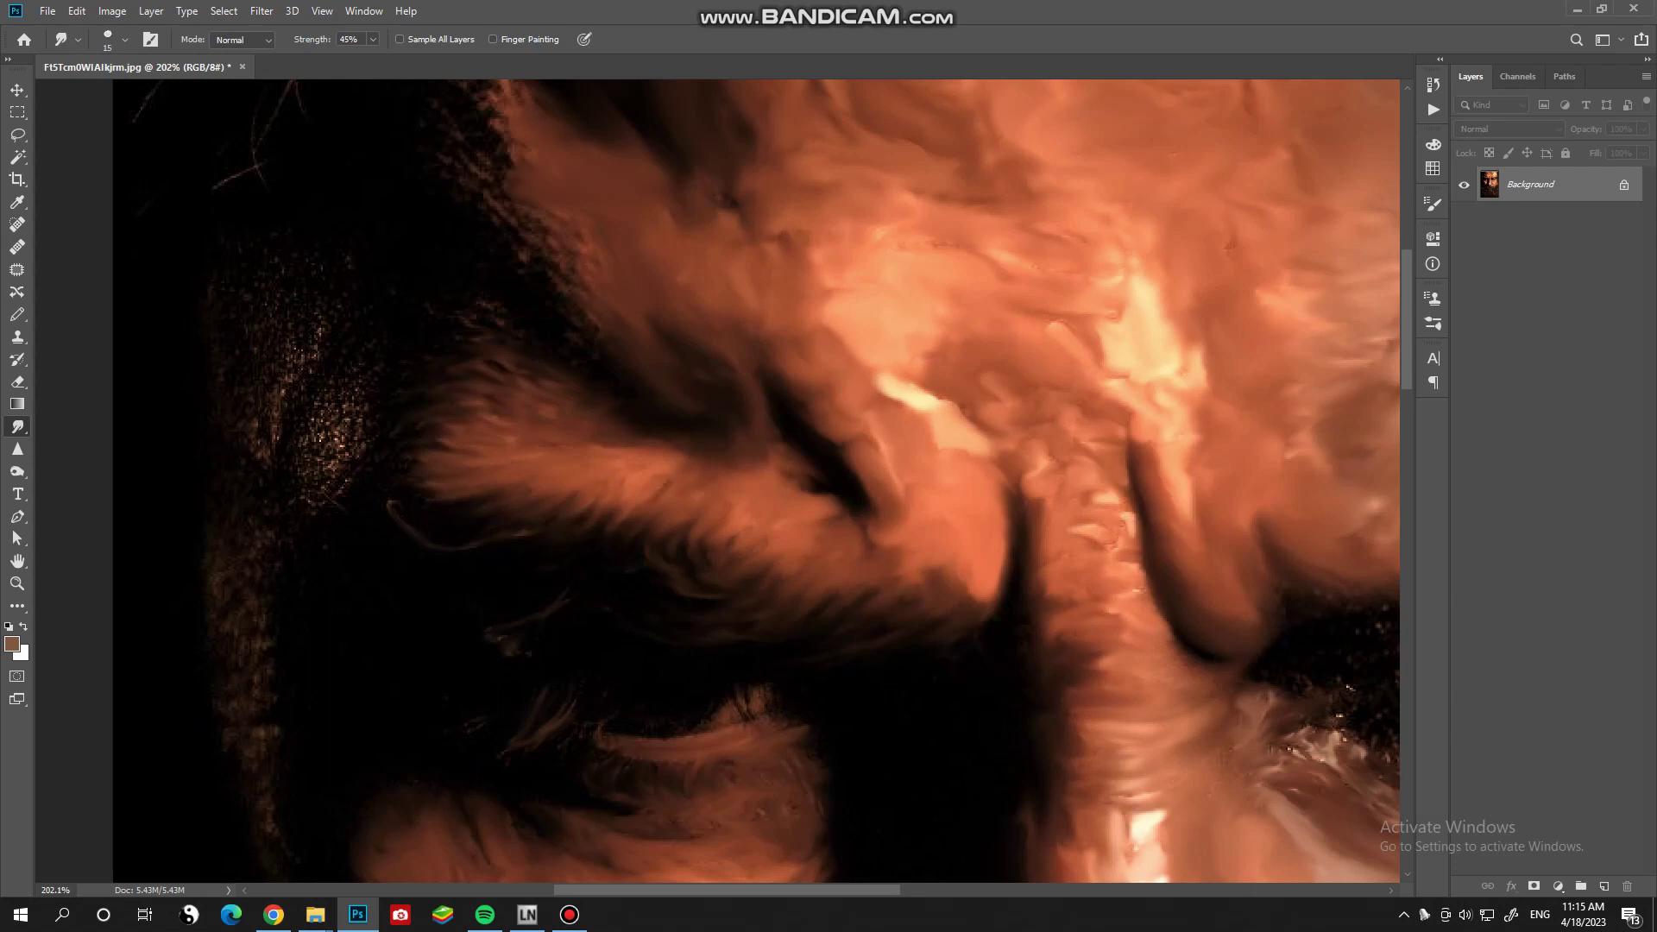
pyautogui.scroll(-8, 716, 475)
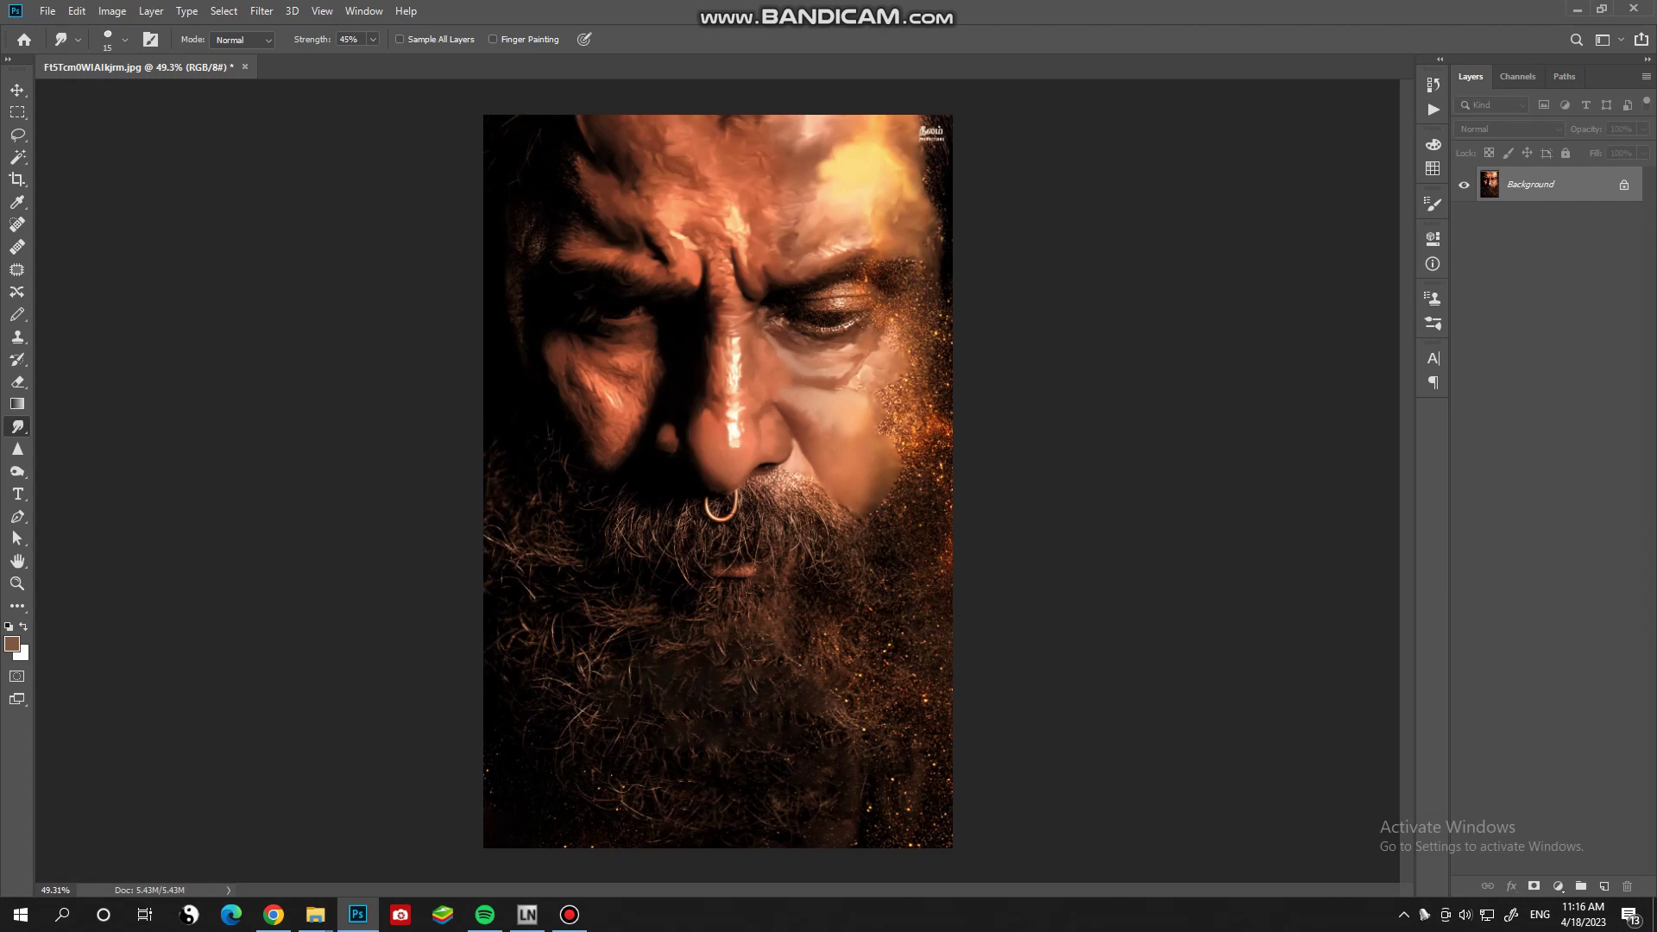
# - Smudge the glittering upper eyelid of the lit eye into smooth strokes following its crease
pyautogui.scroll(8, 863, 302)
pyautogui.press(']')
pyautogui.moveTo(695, 487)
pyautogui.mouseDown()
pyautogui.moveTo(656, 447)
pyautogui.moveTo(854, 444)
pyautogui.moveTo(1053, 336)
pyautogui.moveTo(1122, 328)
pyautogui.mouseUp()
pyautogui.press(']')
pyautogui.moveTo(898, 440); pyautogui.dragTo(1113, 470)
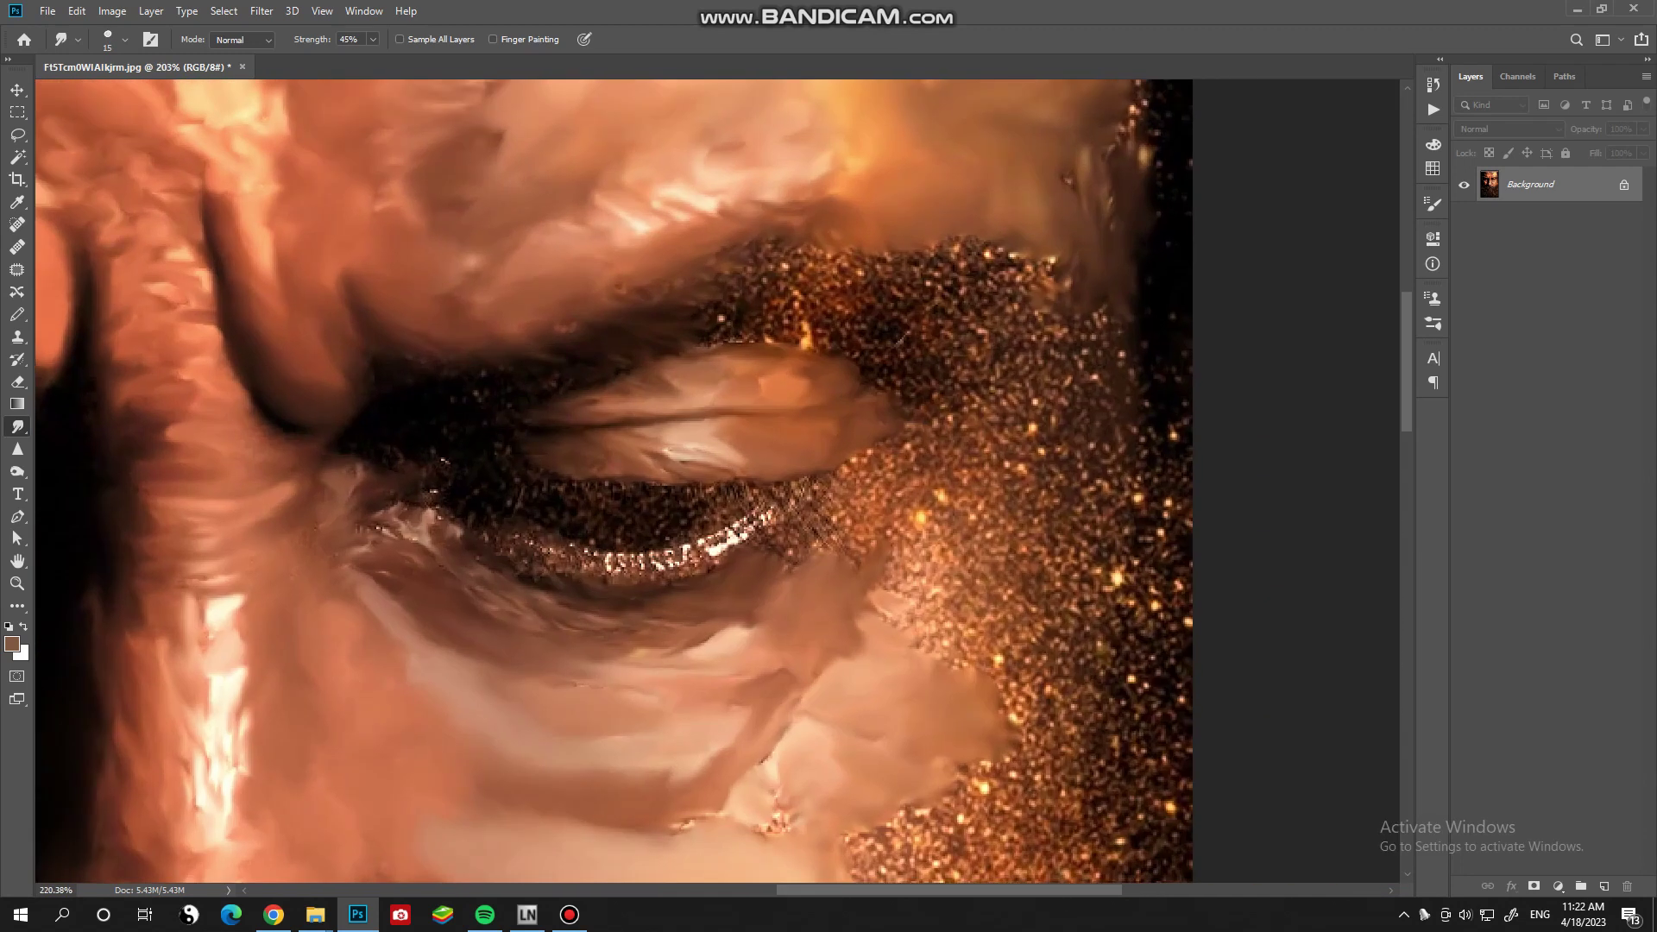
# - Smudge the glittering outer half of the lit eyebrow along its arch with a 15 px brush
pyautogui.moveTo(992, 259)
pyautogui.mouseDown()
pyautogui.moveTo(759, 293)
pyautogui.moveTo(897, 345)
pyautogui.mouseUp()
pyautogui.moveTo(776, 276); pyautogui.dragTo(949, 302)
pyautogui.moveTo(768, 346)
pyautogui.mouseDown()
pyautogui.moveTo(984, 319)
pyautogui.moveTo(1052, 233)
pyautogui.mouseUp()
# - Blend the temple beyond the lit eyebrow and the forehead's outer edge, enlarging the Smudge brush to 60 px
pyautogui.press(']')
pyautogui.press(']')
pyautogui.press(']')
pyautogui.press(']')
pyautogui.press(']')
pyautogui.moveTo(1027, 363); pyautogui.dragTo(1113, 310)
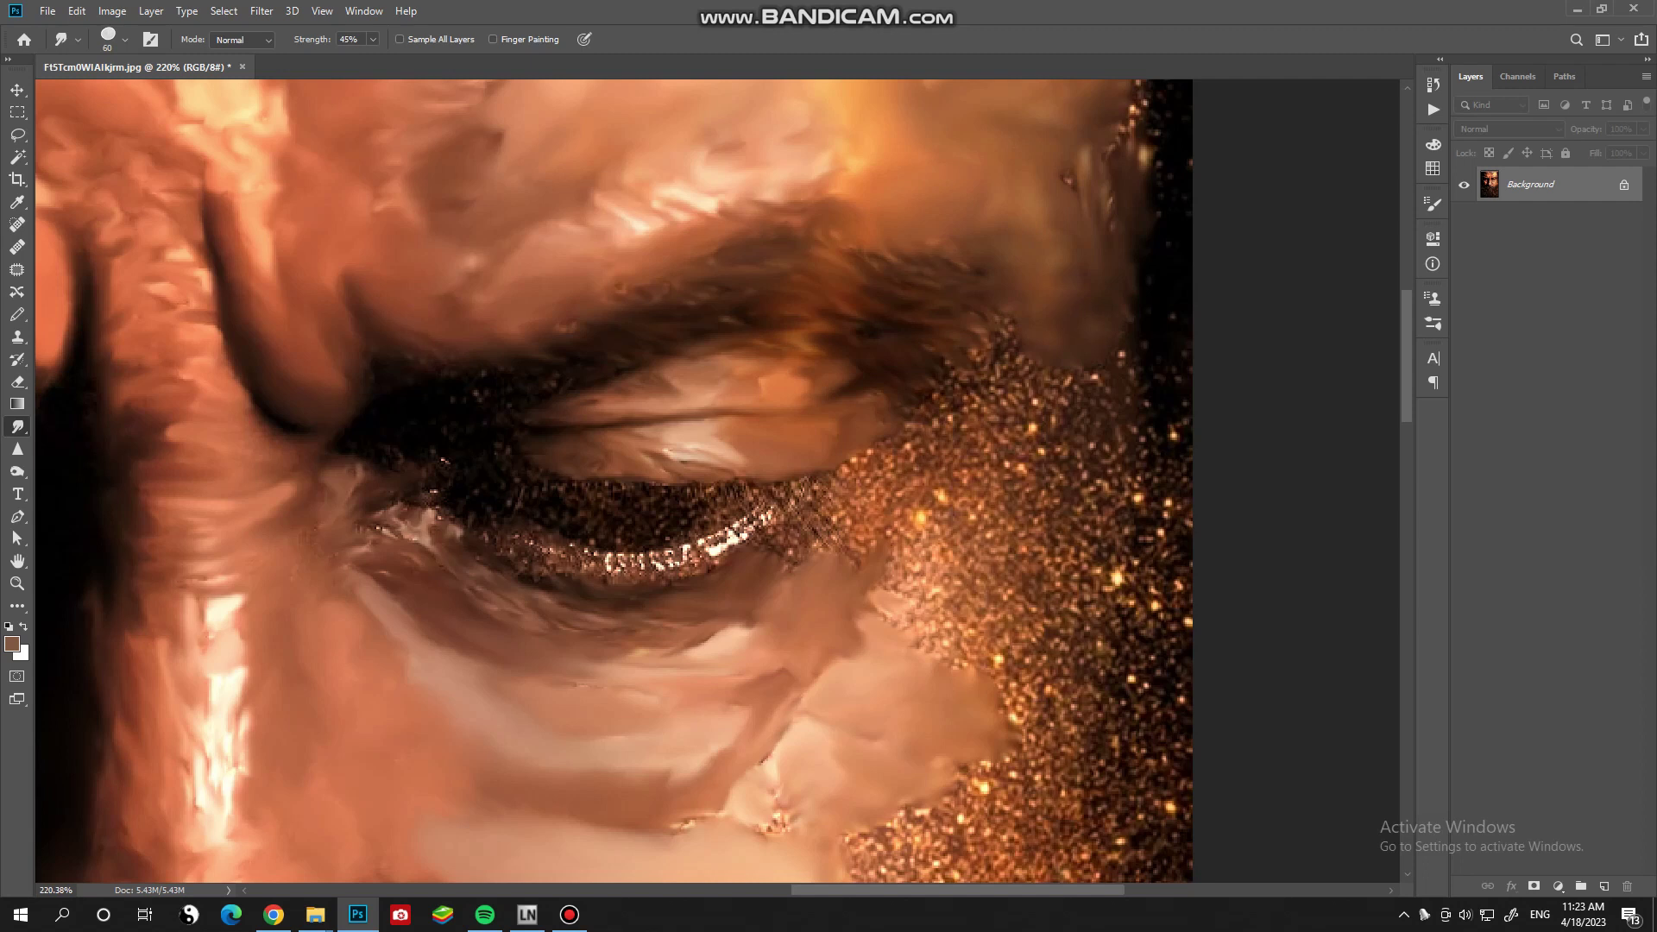
pyautogui.moveTo(1105, 207); pyautogui.dragTo(1130, 117)
# - Smudge the white highlight along the lit eye's lower lid rim with a smaller brush
pyautogui.press('[')
pyautogui.press('[')
pyautogui.press('[')
pyautogui.press('[')
pyautogui.moveTo(889, 531)
pyautogui.mouseDown()
pyautogui.moveTo(794, 501)
pyautogui.moveTo(682, 570)
pyautogui.moveTo(656, 565)
pyautogui.mouseUp()
pyautogui.moveTo(785, 517); pyautogui.dragTo(690, 548)
# - Smooth the glittering skin around the lit eye's outer corner with a further reduced Smudge brush
pyautogui.press('[')
pyautogui.moveTo(871, 458)
pyautogui.mouseDown()
pyautogui.moveTo(906, 517)
pyautogui.moveTo(802, 552)
pyautogui.mouseUp()
pyautogui.moveTo(957, 423); pyautogui.dragTo(898, 553)
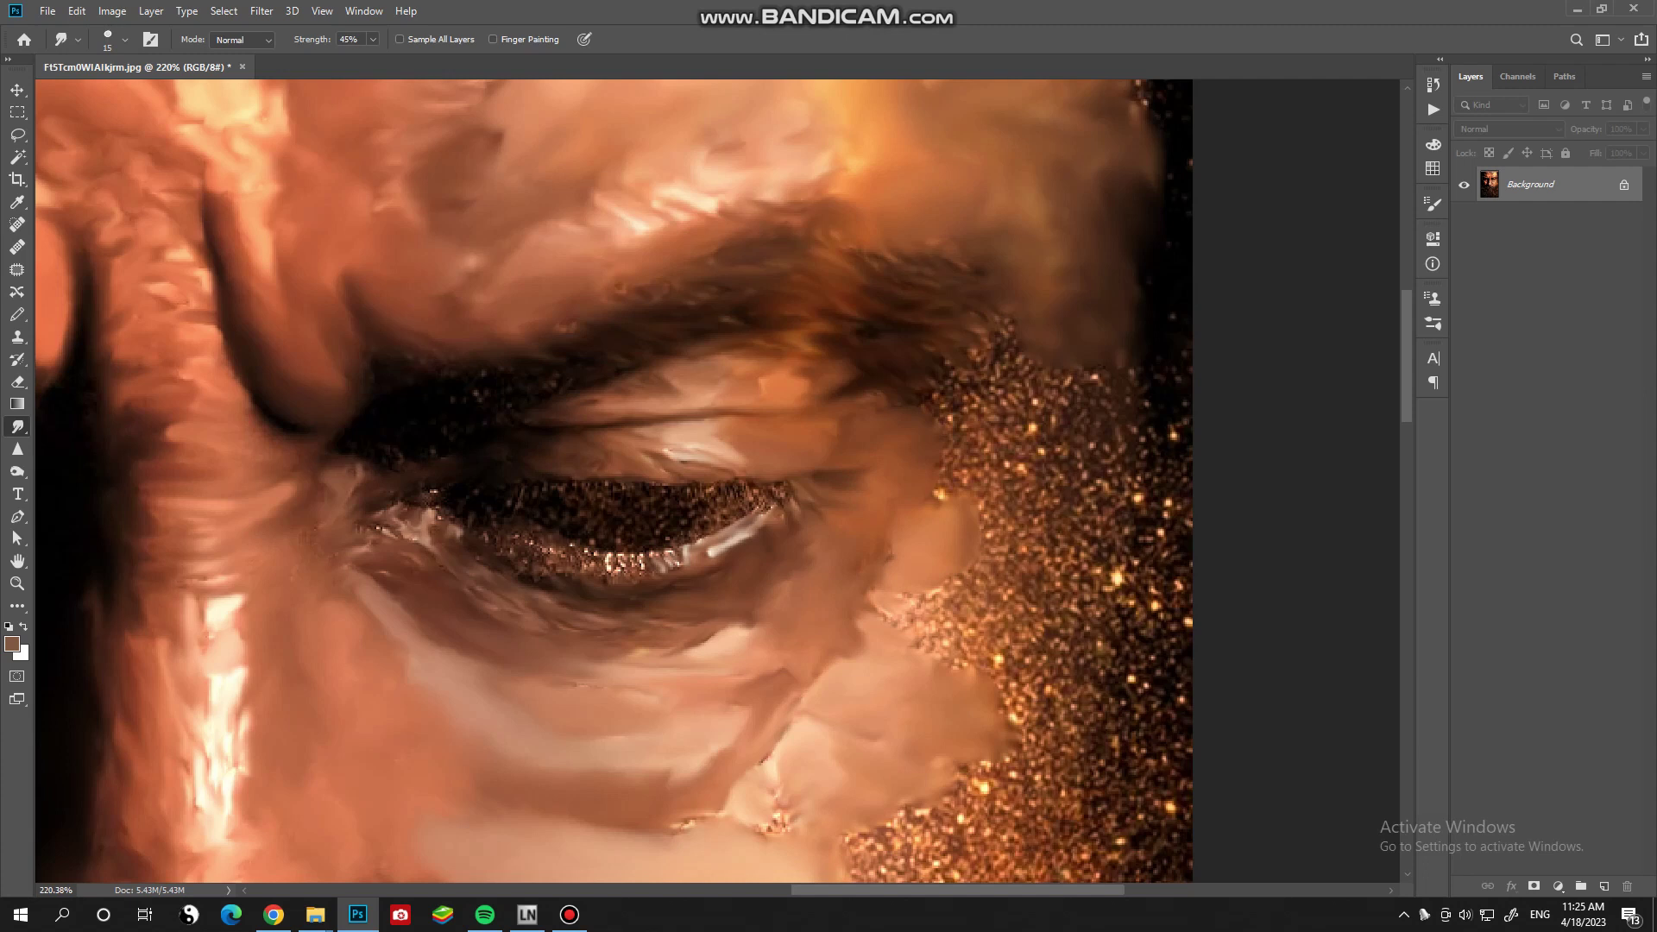
pyautogui.scroll(-3, 828, 466)
pyautogui.scroll(3, 1121, 389)
pyautogui.press('[')
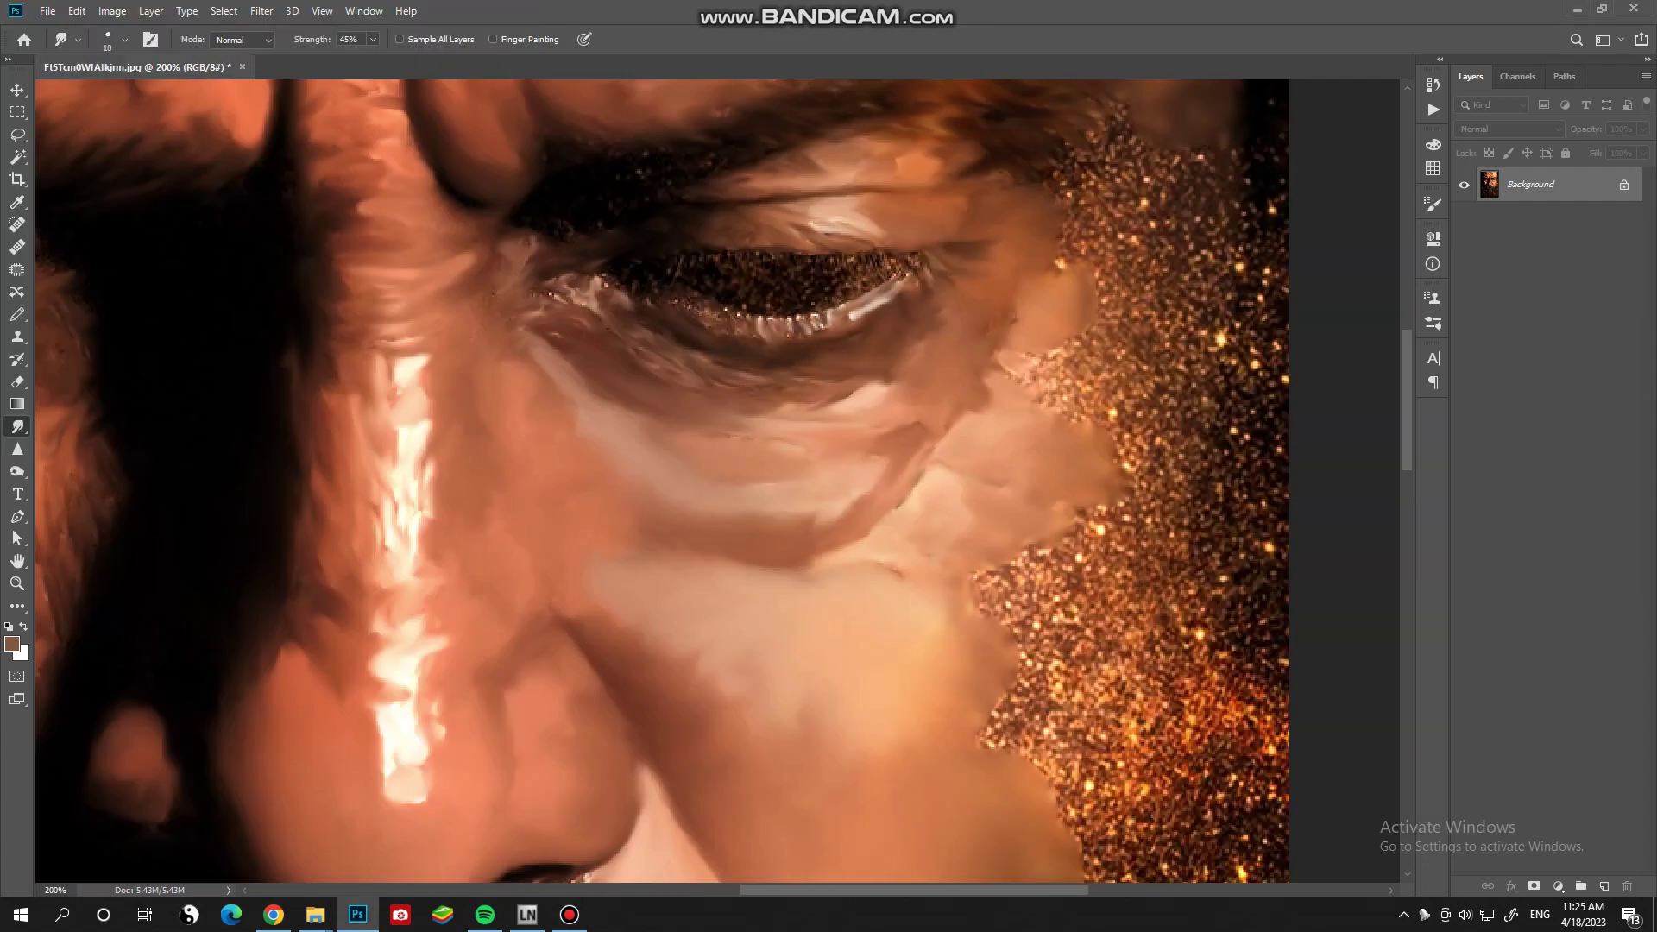
# - Enlarge the Smudge brush to 25 px and swap the foreground and background colours
pyautogui.scroll(-3, 652, 373)
pyautogui.scroll(3, 652, 373)
pyautogui.press(']')
pyautogui.press(']')
pyautogui.press(']')
pyautogui.press(']')
pyautogui.press(']')
pyautogui.press(']')
pyautogui.press('x')
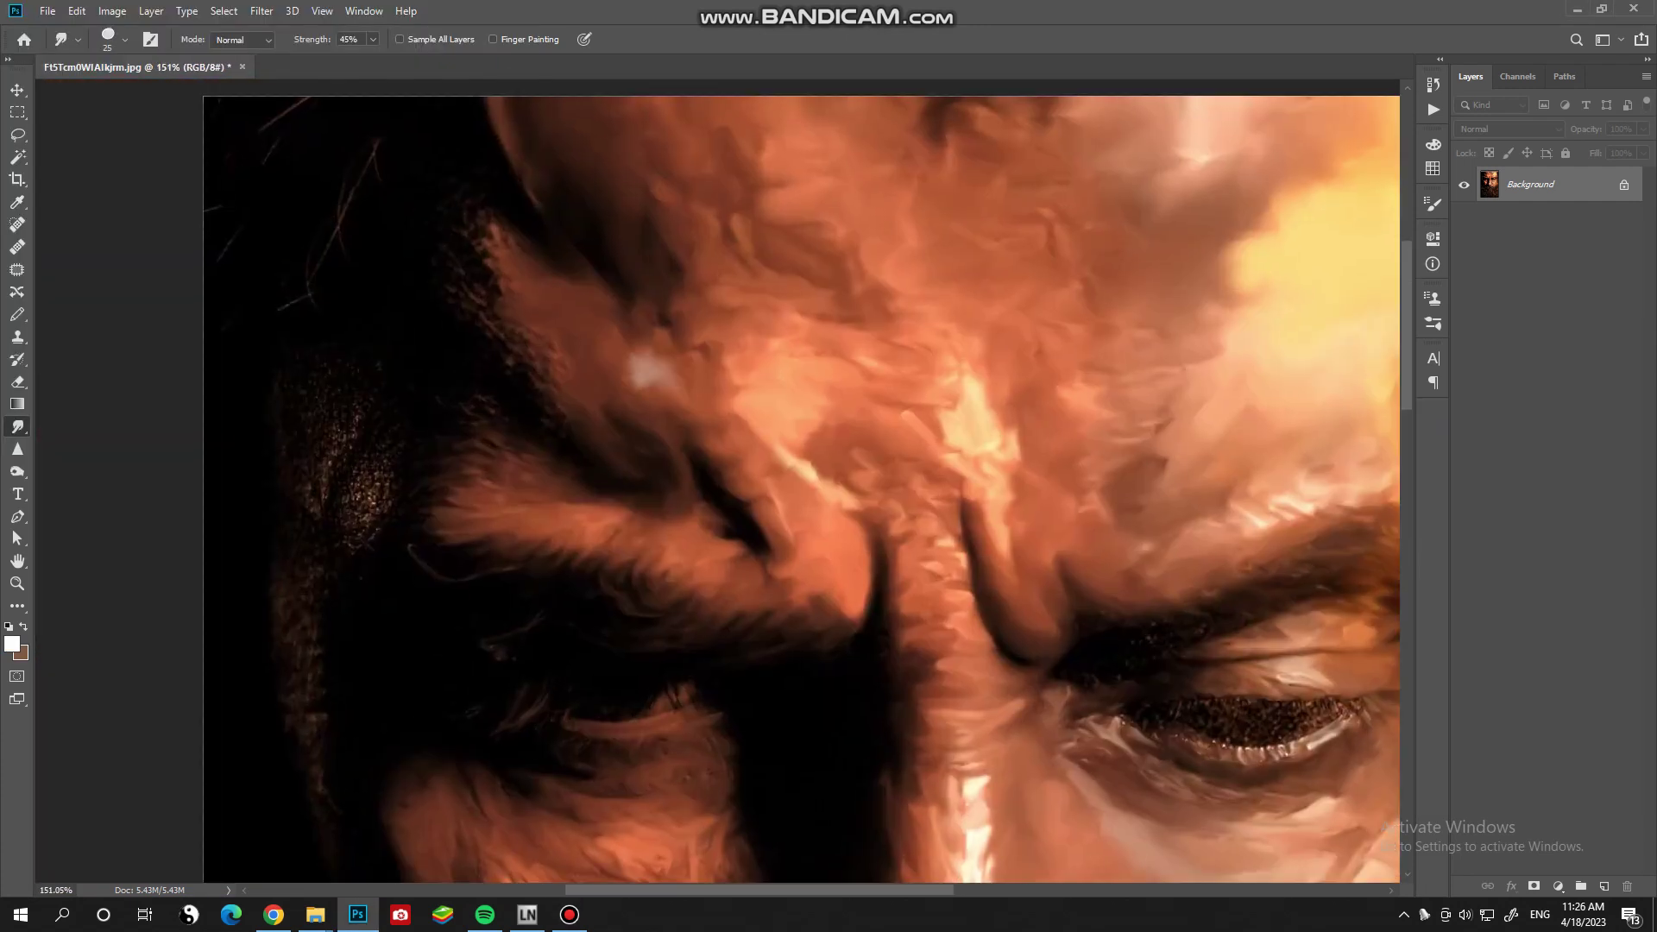
pyautogui.scroll(-3, 673, 518)
pyautogui.scroll(3, 673, 518)
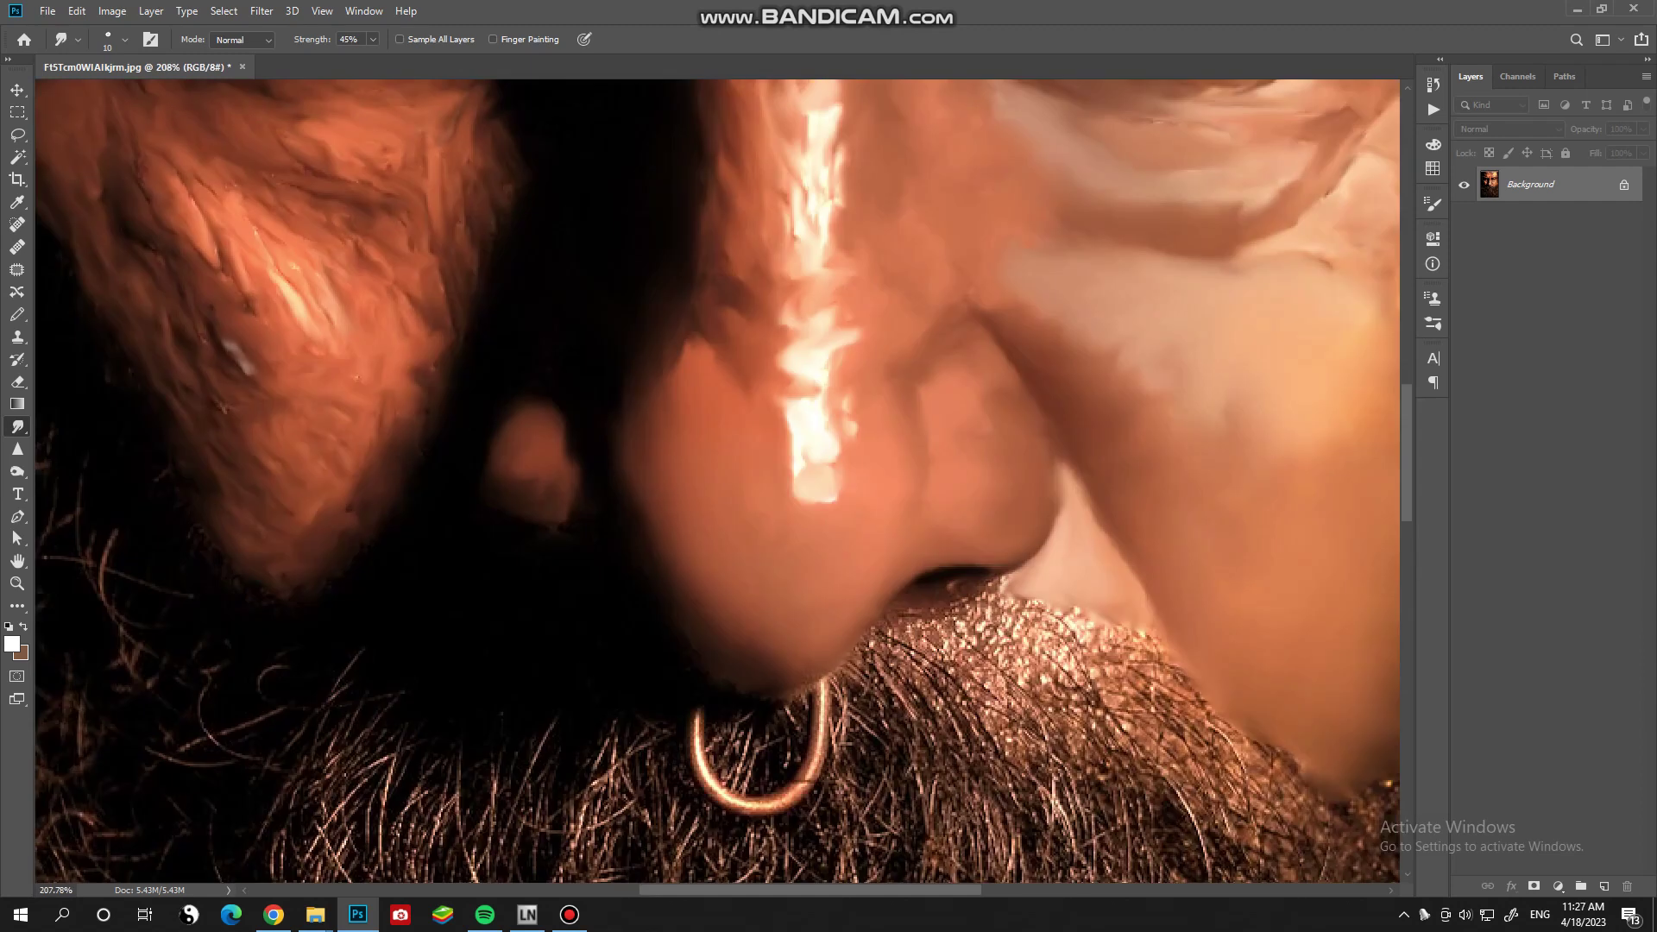
# - Set the Smudge brush to 20 px with 79% strength for working on the beard hair
pyautogui.scroll(-1, 673, 518)
pyautogui.scroll(2, 863, 259)
pyautogui.scroll(-3, 725, 432)
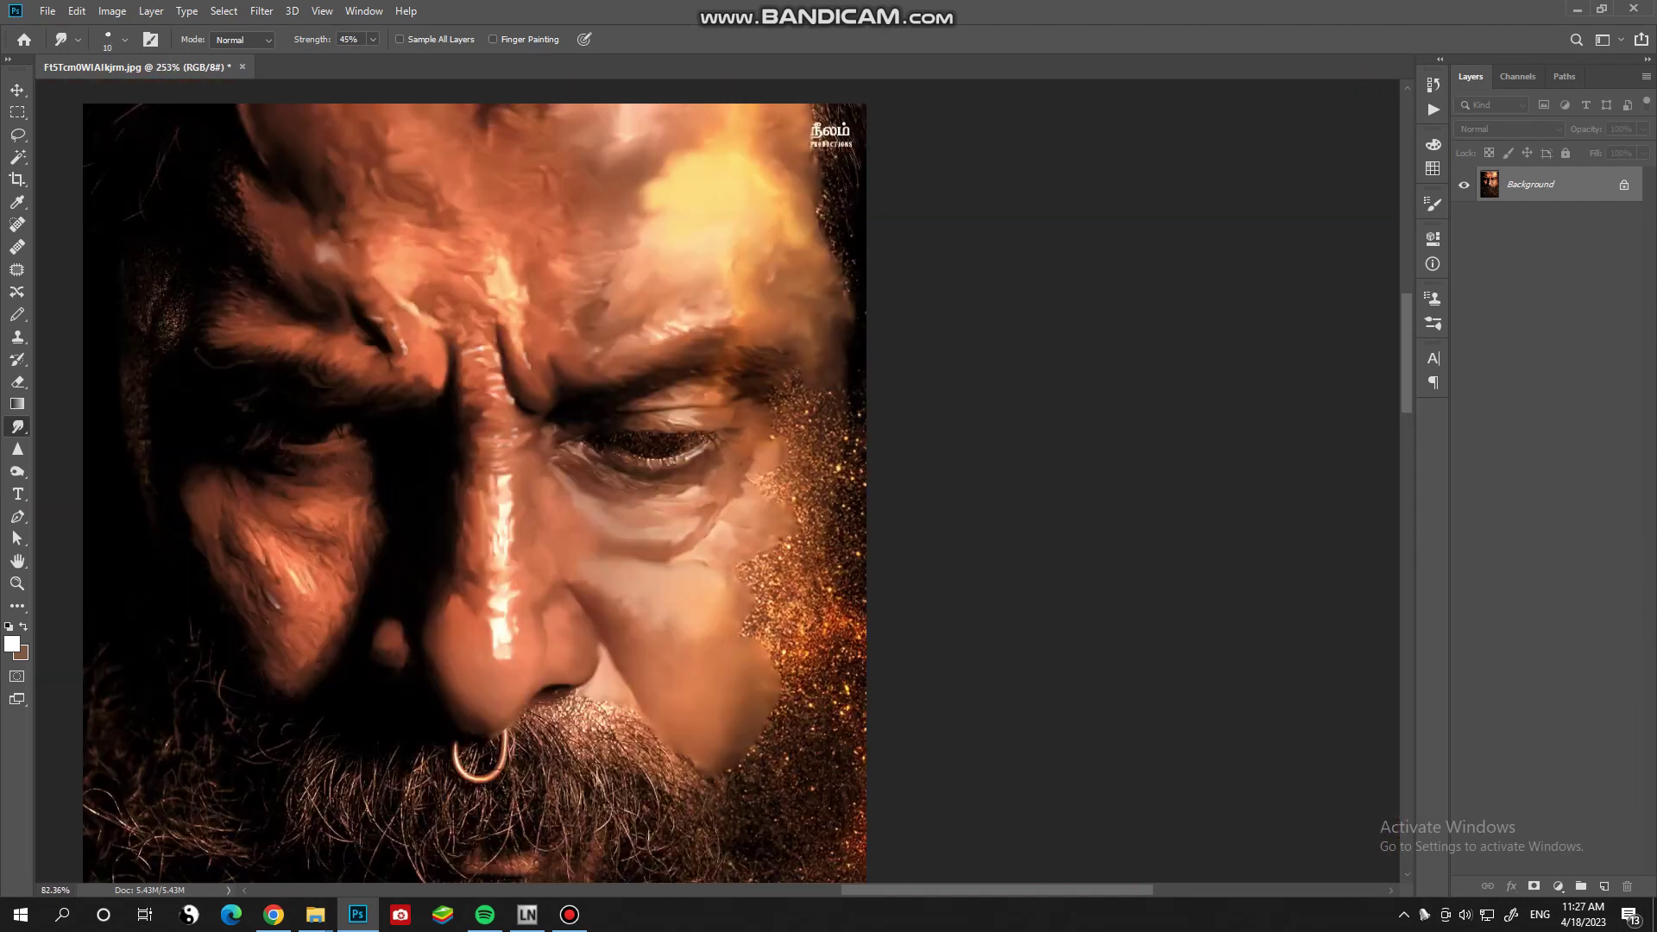
pyautogui.scroll(2, 518, 675)
pyautogui.press(']')
pyautogui.press(']')
pyautogui.press('7')
pyautogui.press('9')
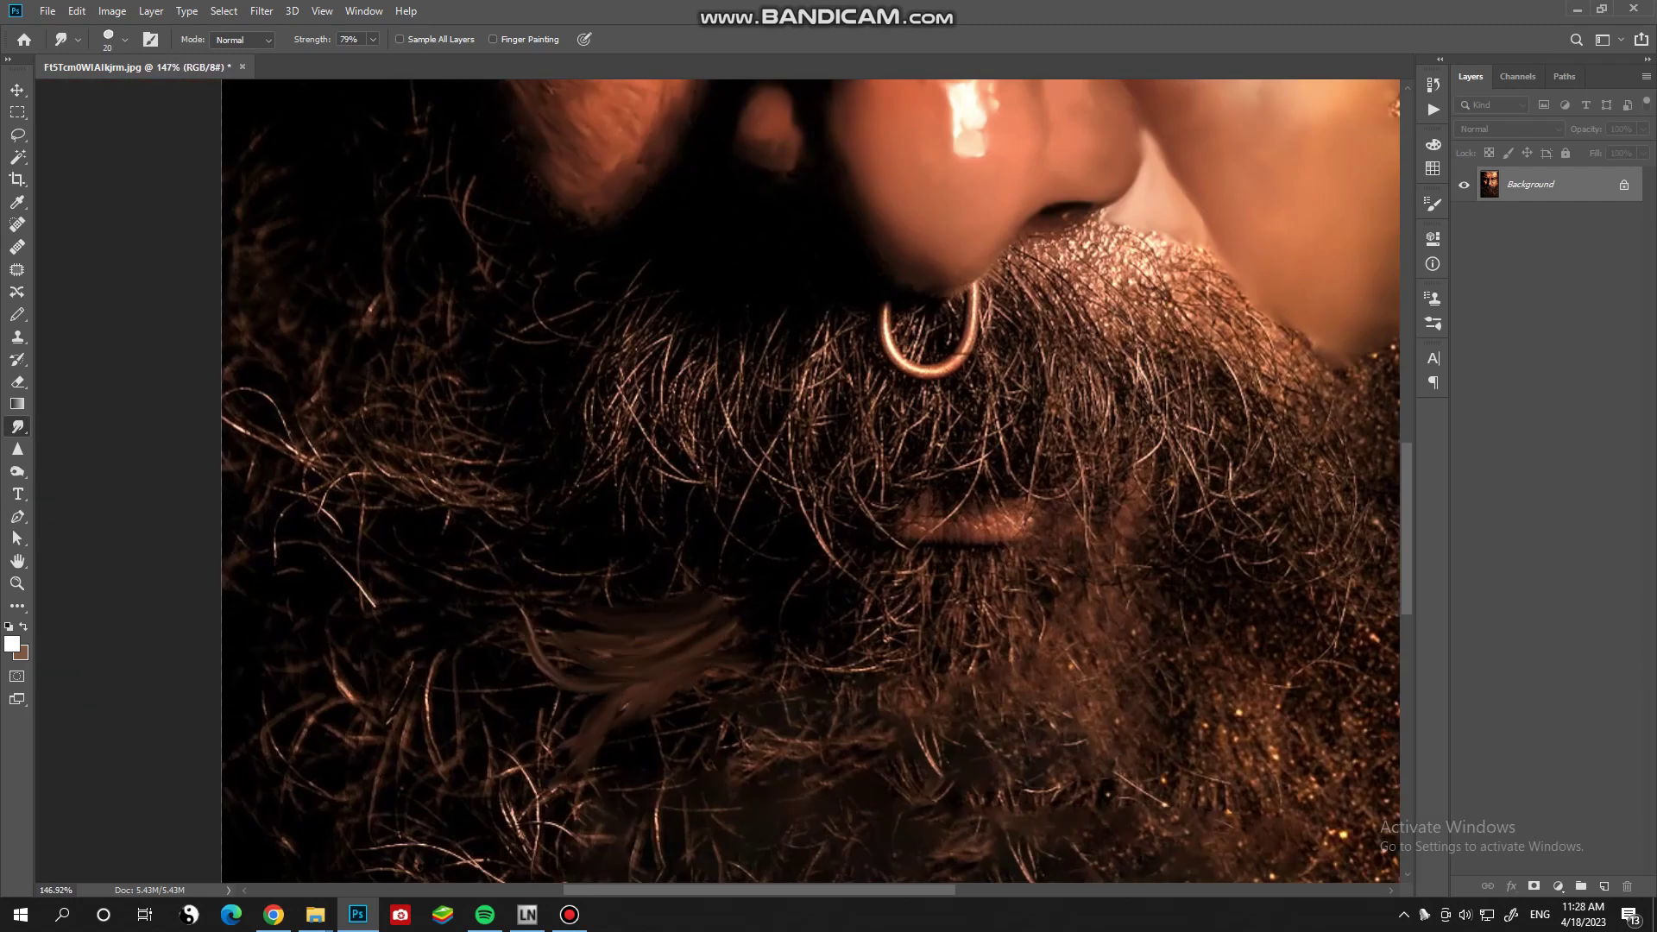
# - Smudge the wiry moustache hairs on the lit side of the nose ring into long flowing strands with a 15 px brush at 75% strength
pyautogui.scroll(-2, 614, 636)
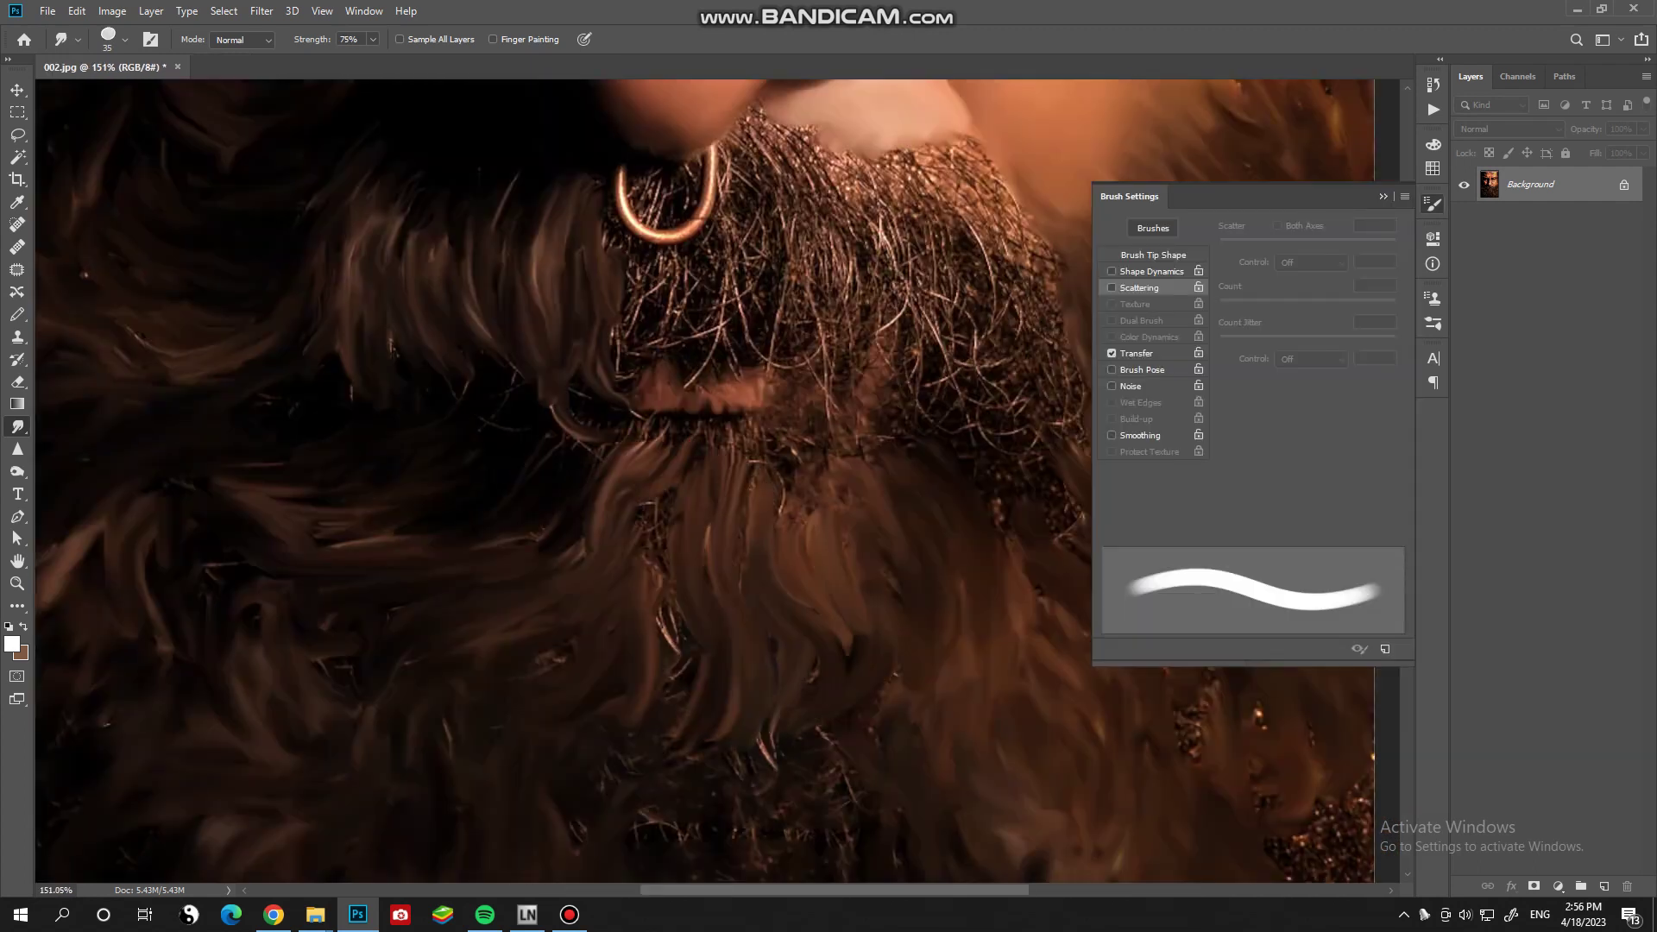
pyautogui.scroll(2, 673, 518)
pyautogui.moveTo(639, 259)
pyautogui.mouseDown()
pyautogui.moveTo(776, 639)
pyautogui.moveTo(863, 656)
pyautogui.mouseUp()
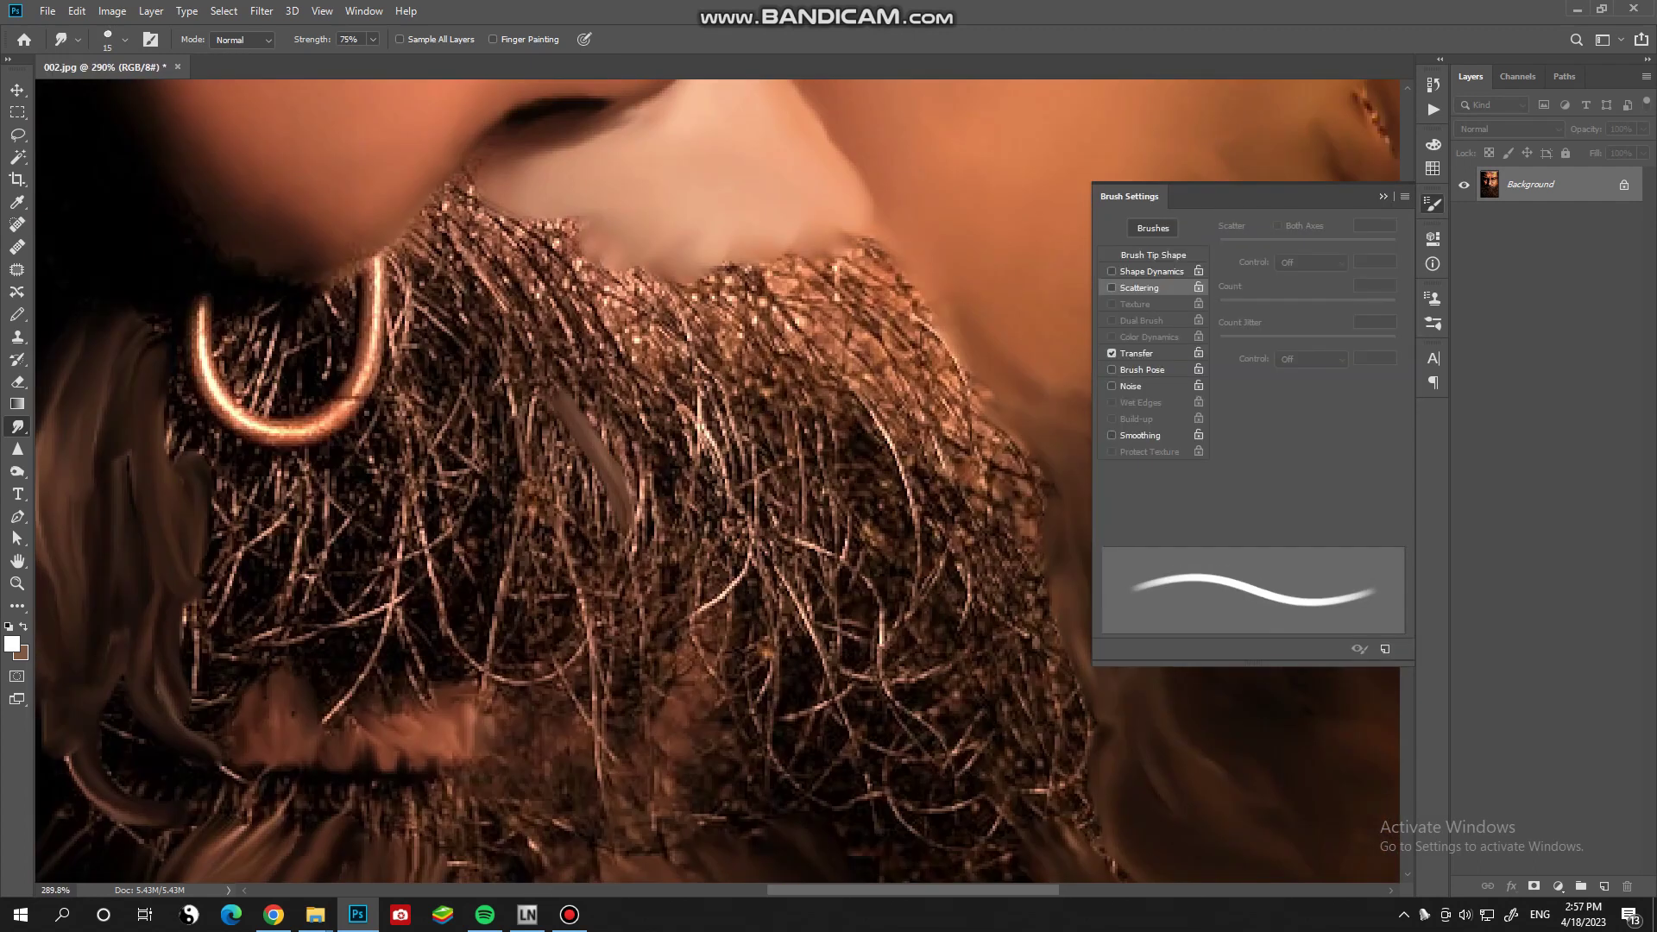
pyautogui.moveTo(604, 362); pyautogui.dragTo(819, 535)
pyautogui.moveTo(760, 284)
pyautogui.mouseDown()
pyautogui.moveTo(552, 397)
pyautogui.moveTo(483, 259)
pyautogui.moveTo(483, 604)
pyautogui.moveTo(621, 690)
pyautogui.mouseUp()
pyautogui.moveTo(707, 518)
pyautogui.mouseDown()
pyautogui.moveTo(863, 656)
pyautogui.moveTo(906, 604)
pyautogui.moveTo(776, 328)
pyautogui.mouseUp()
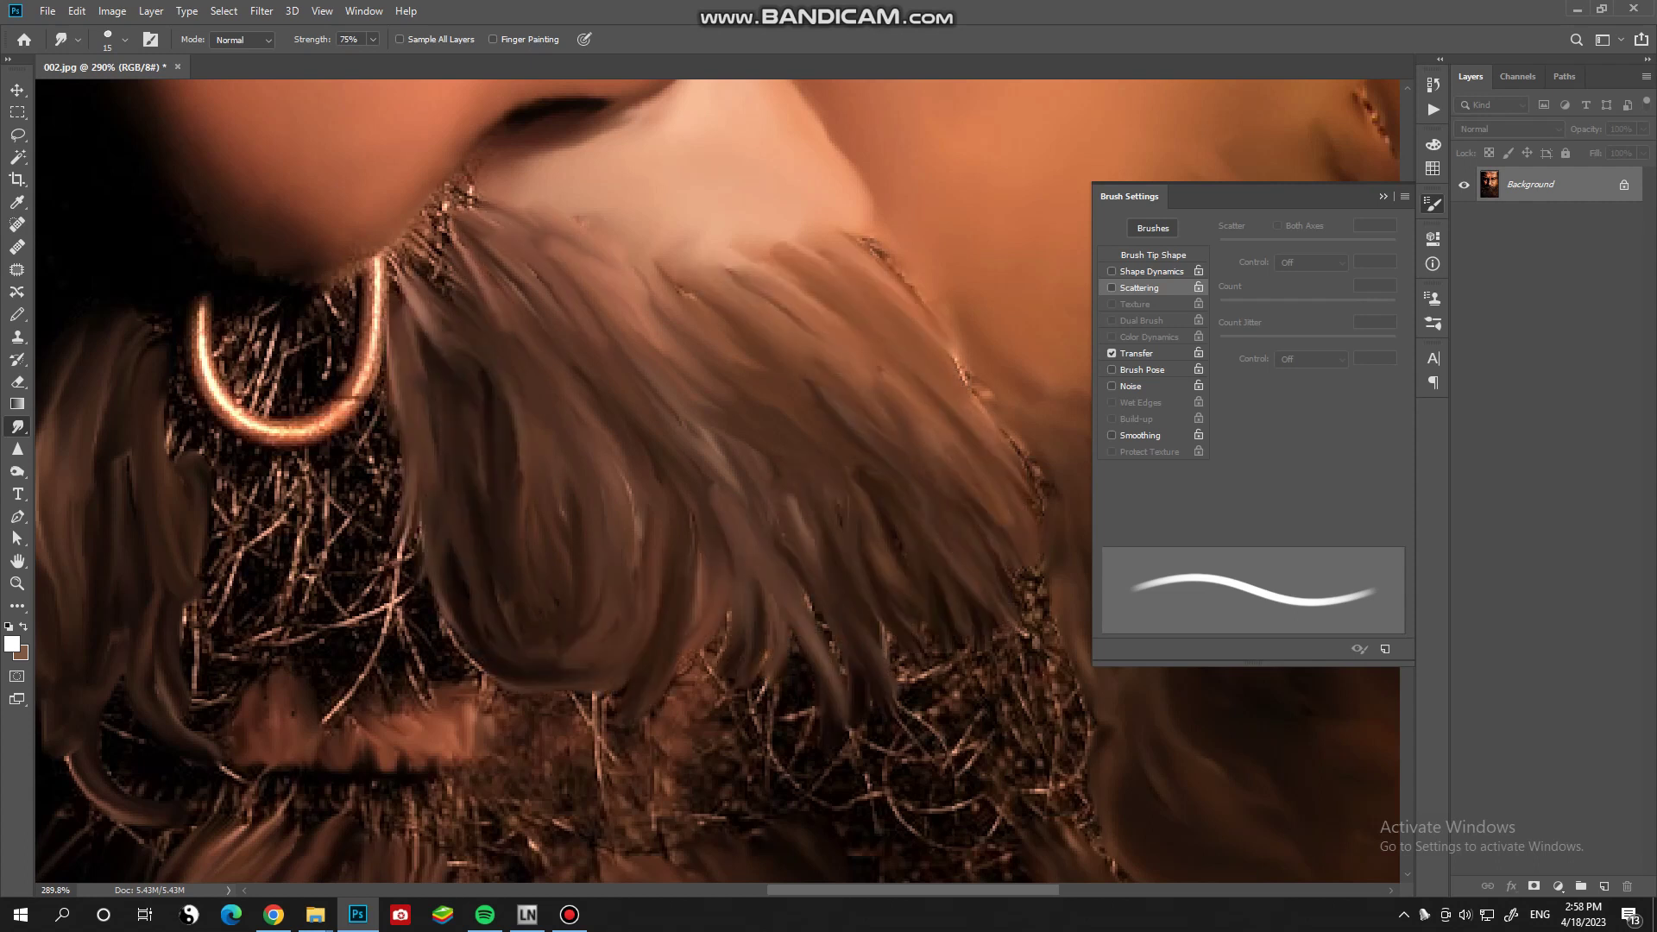
# - Blend the moustache's upper edge into the cheek with a 9 px Smudge brush, then smudge the wiry hairs around the mouth at a larger size
pyautogui.press('[')
pyautogui.press('[')
pyautogui.moveTo(759, 251); pyautogui.dragTo(820, 363)
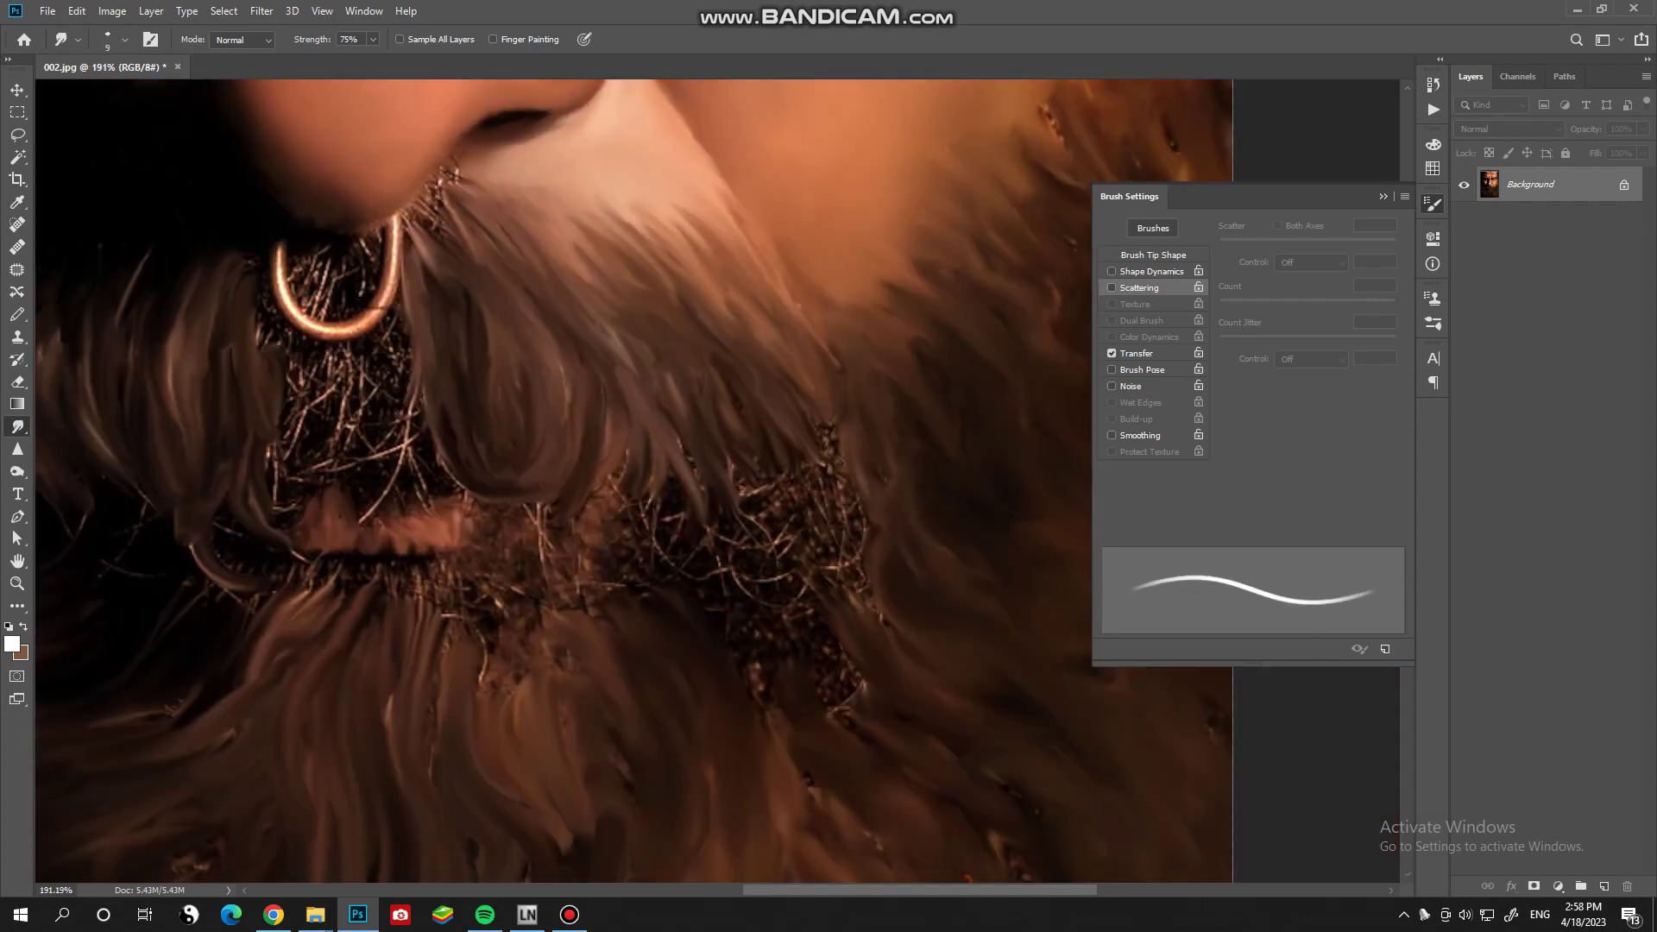
pyautogui.press(']')
pyautogui.press(']')
pyautogui.moveTo(828, 414)
pyautogui.mouseDown()
pyautogui.moveTo(734, 604)
pyautogui.moveTo(604, 561)
pyautogui.moveTo(423, 639)
pyautogui.moveTo(215, 587)
pyautogui.mouseUp()
pyautogui.press('[')
pyautogui.moveTo(405, 345); pyautogui.dragTo(432, 500)
pyautogui.moveTo(302, 354); pyautogui.dragTo(319, 526)
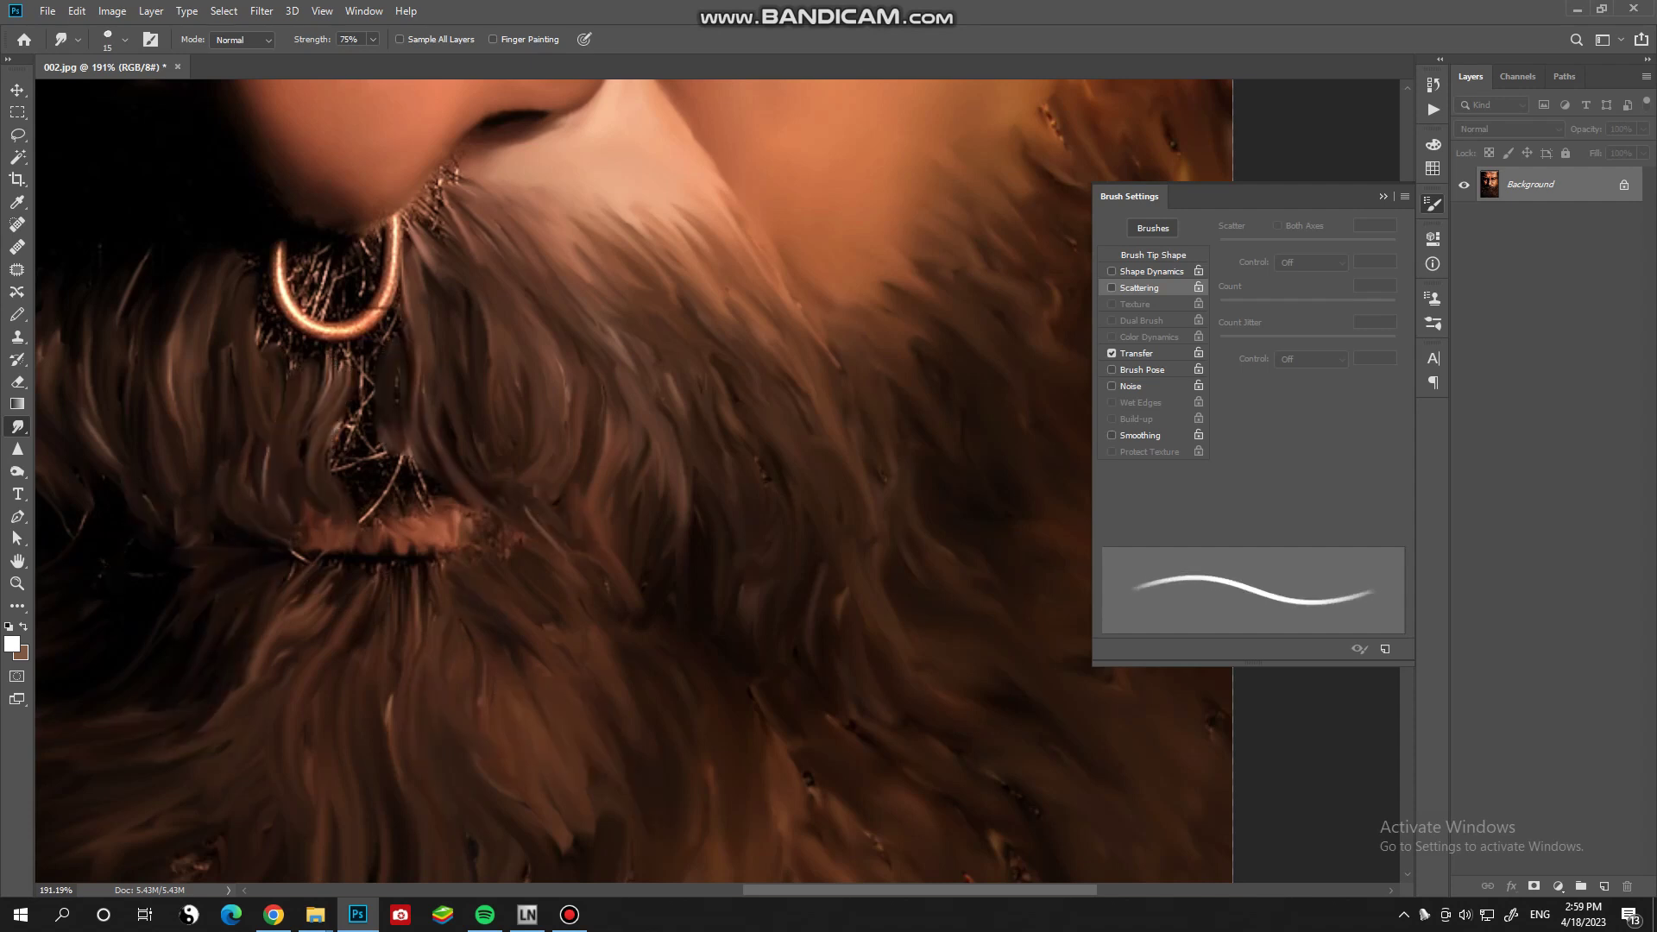
# - Smudge the remaining wiry hairs inside and below the nose ring down to the lip
pyautogui.moveTo(388, 371); pyautogui.dragTo(380, 535)
pyautogui.moveTo(380, 233); pyautogui.dragTo(336, 319)
pyautogui.moveTo(285, 259); pyautogui.dragTo(259, 380)
pyautogui.moveTo(345, 354); pyautogui.dragTo(337, 431)
# - Smudge the lit side of the moustache and cheek beard with a 20 px brush, and the hair along the forehead's outer edge
pyautogui.press(']')
pyautogui.moveTo(552, 397); pyautogui.dragTo(621, 552)
pyautogui.moveTo(638, 363); pyautogui.dragTo(655, 535)
pyautogui.moveTo(845, 233); pyautogui.dragTo(914, 379)
pyautogui.moveTo(802, 311); pyautogui.dragTo(828, 414)
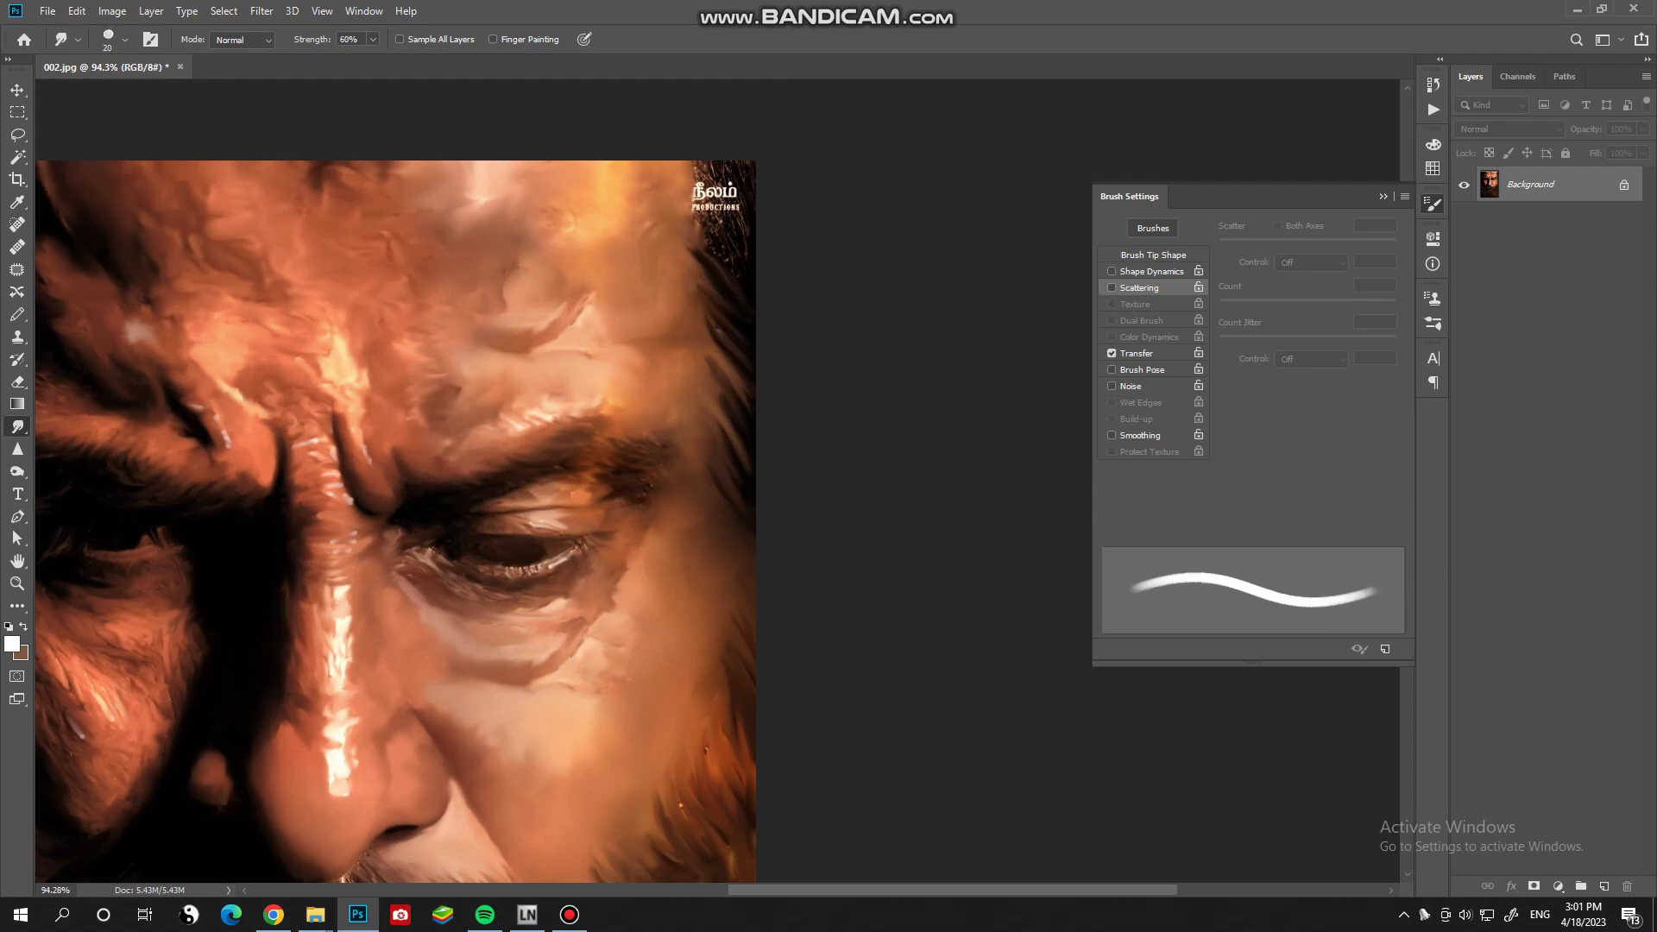
pyautogui.moveTo(716, 172)
pyautogui.mouseDown()
pyautogui.moveTo(703, 259)
pyautogui.moveTo(733, 397)
pyautogui.mouseUp()
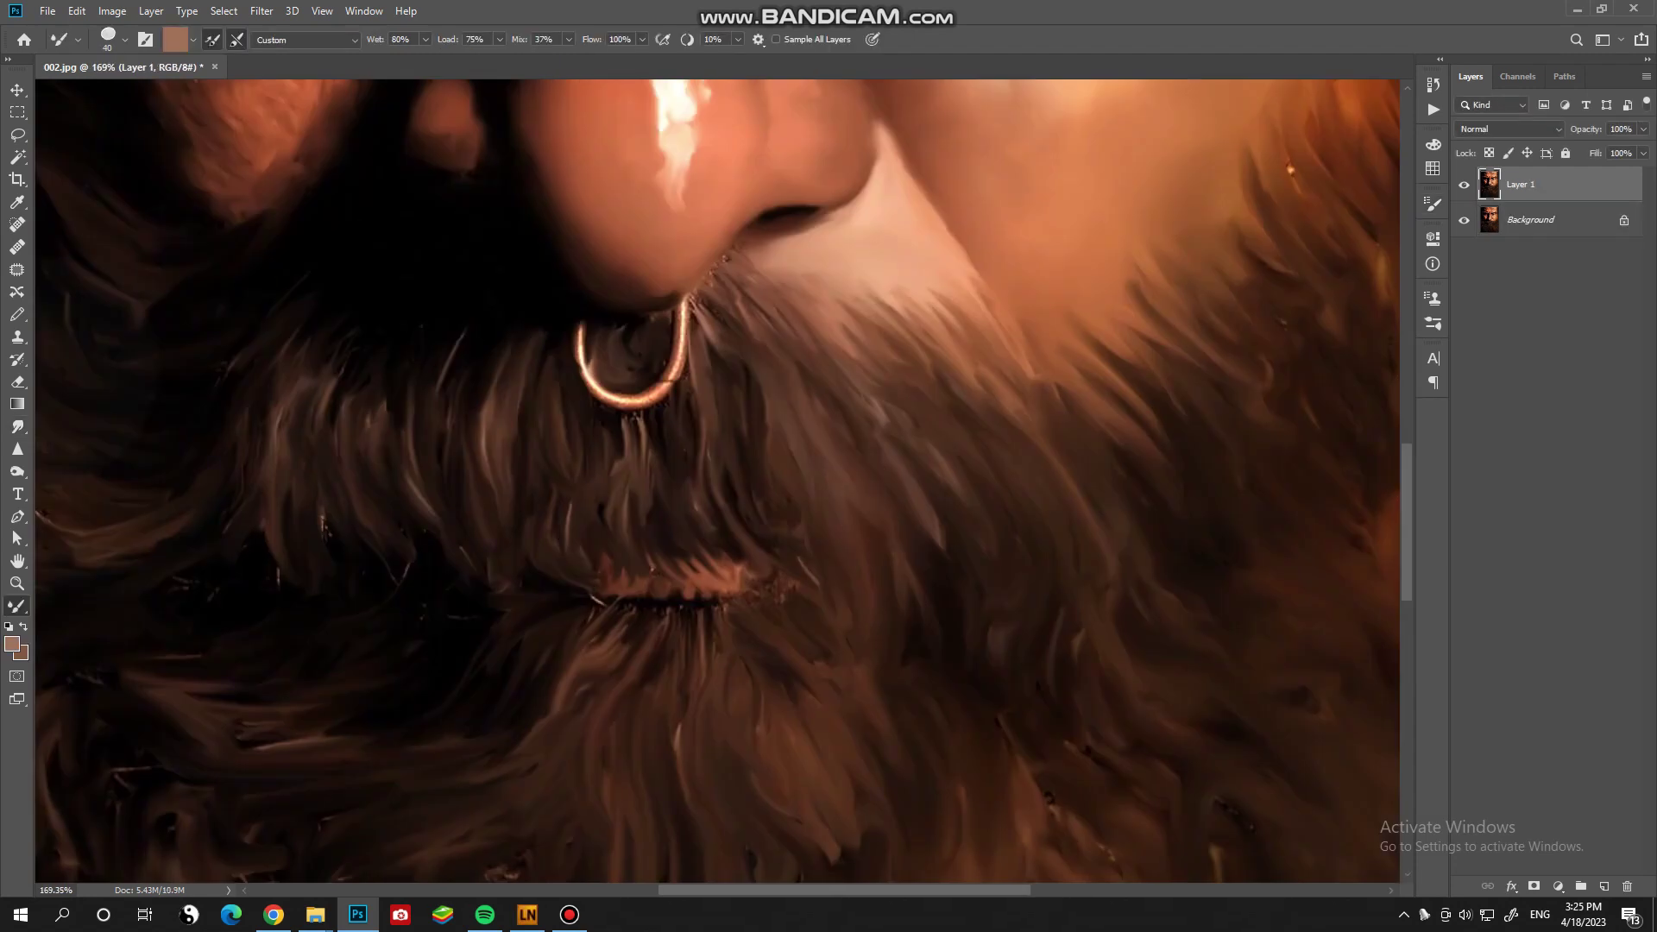
# - Paint curved brown strands over the lit side of the moustache with the Mixer Brush on Layer 1
pyautogui.moveTo(863, 423); pyautogui.dragTo(828, 604)
pyautogui.moveTo(982, 483); pyautogui.dragTo(936, 694)
pyautogui.moveTo(1070, 505); pyautogui.dragTo(1087, 682)
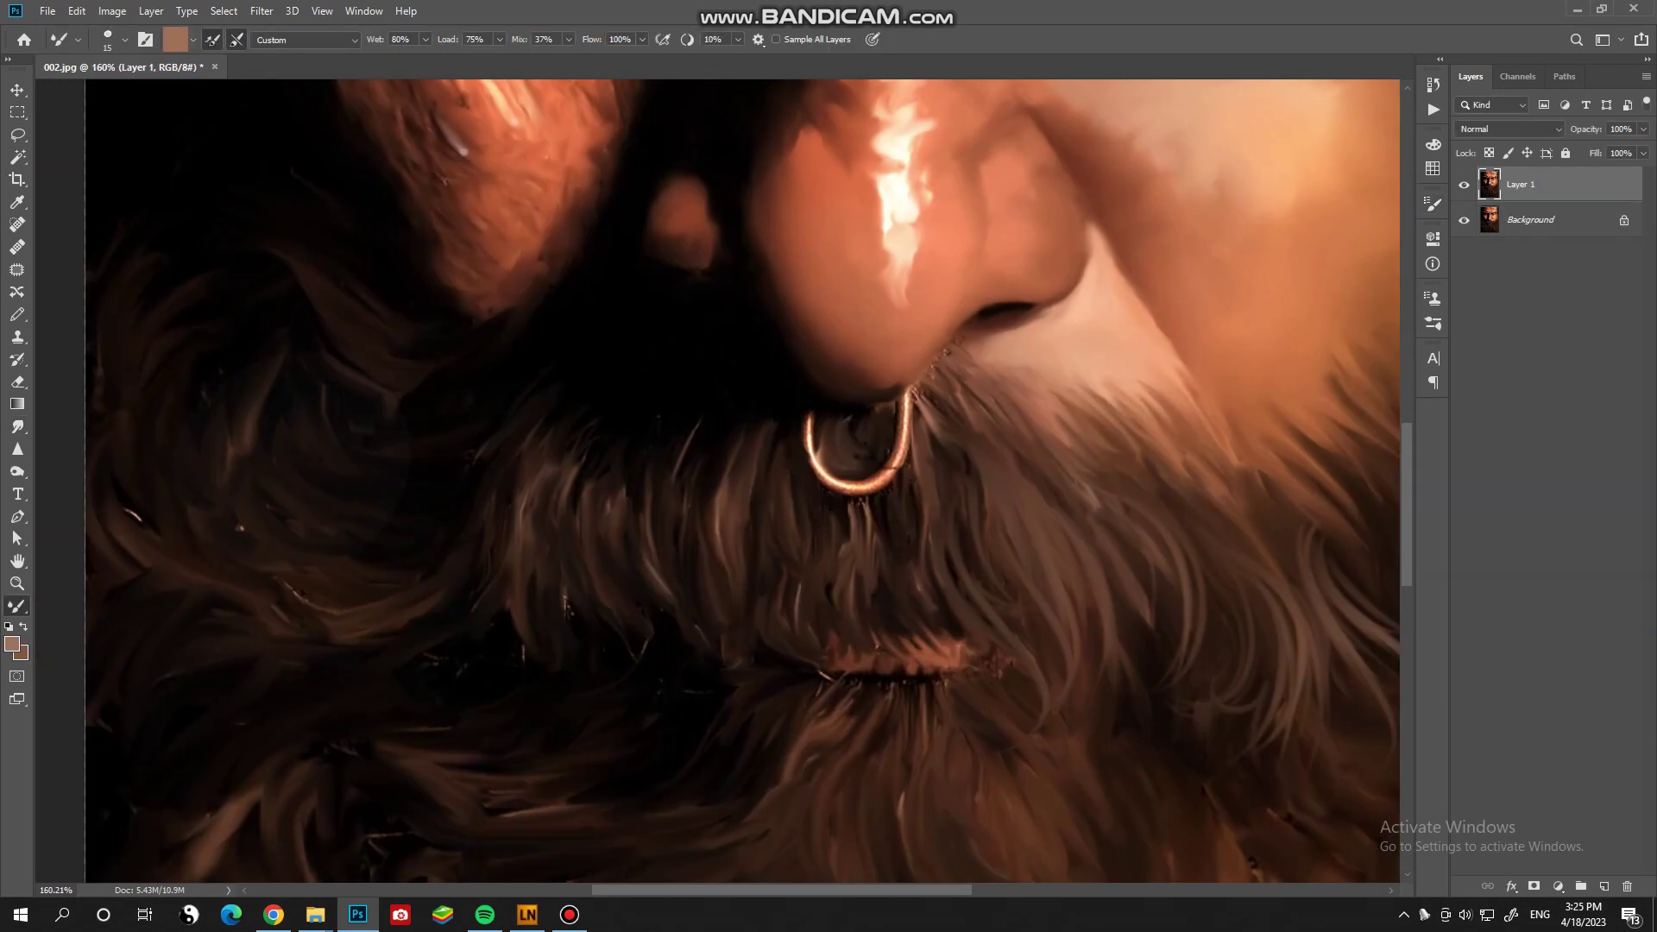
# - Paint curved strands across the shadowed side and centre of the moustache with the Mixer Brush
pyautogui.moveTo(664, 432); pyautogui.dragTo(656, 604)
pyautogui.moveTo(552, 397)
pyautogui.mouseDown()
pyautogui.moveTo(569, 578)
pyautogui.moveTo(553, 656)
pyautogui.mouseUp()
pyautogui.moveTo(595, 596); pyautogui.dragTo(621, 682)
pyautogui.moveTo(405, 432); pyautogui.dragTo(285, 604)
pyautogui.moveTo(717, 488); pyautogui.dragTo(708, 642)
pyautogui.moveTo(940, 501); pyautogui.dragTo(906, 691)
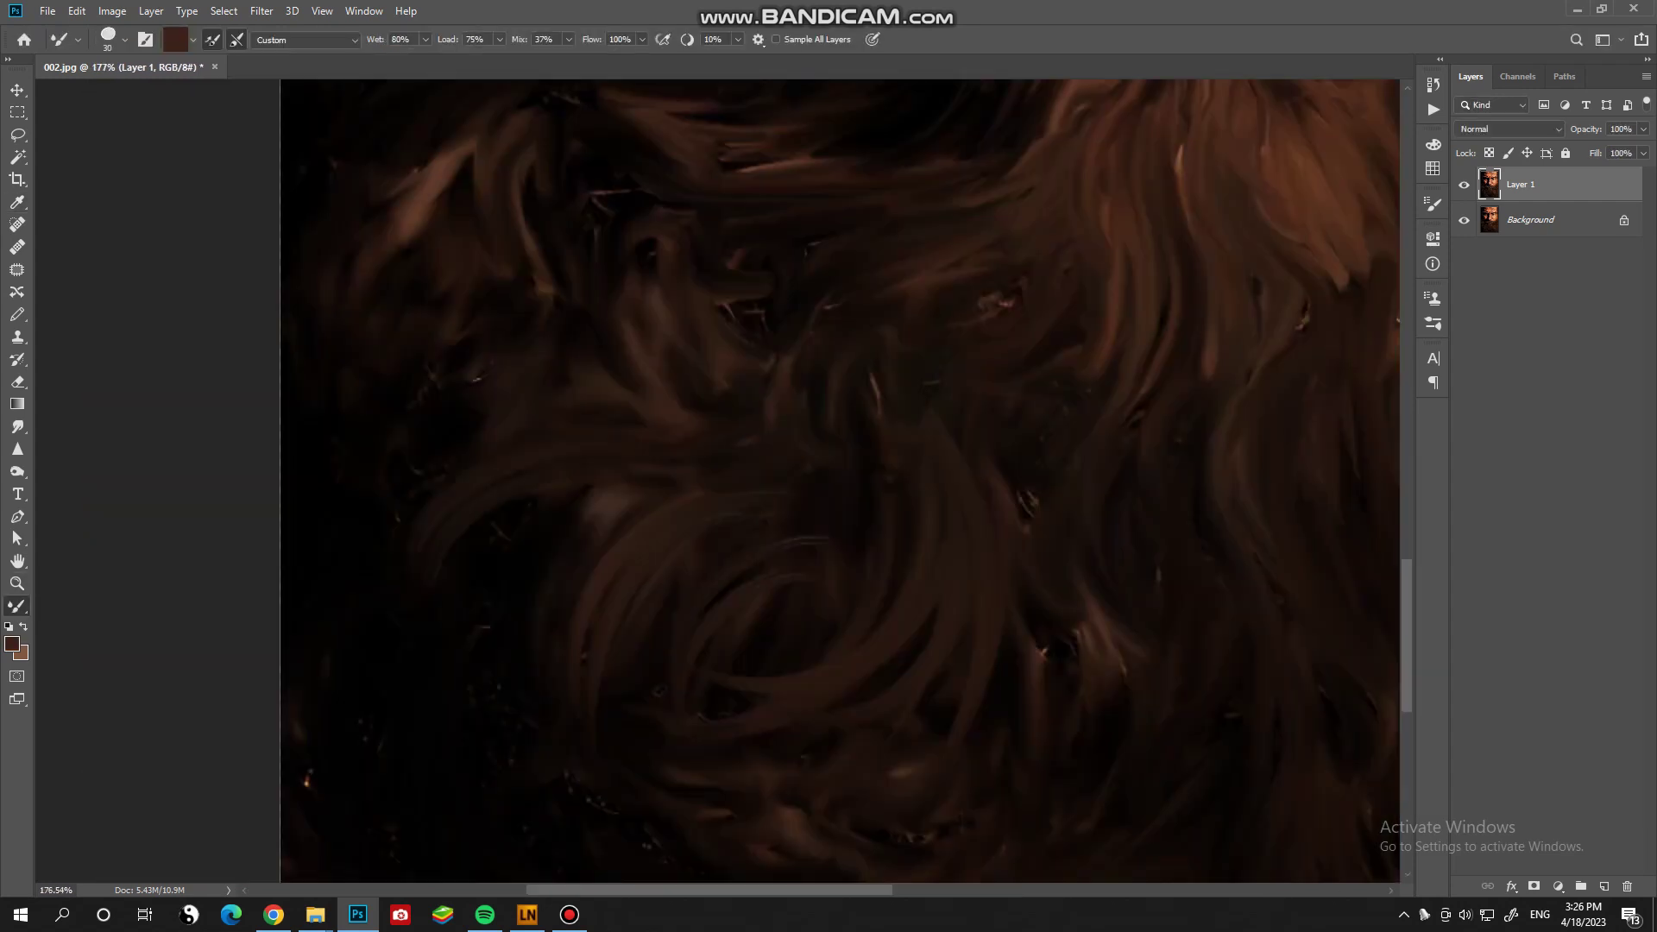
# - Paint long flowing strands through the lower beard and the hair below the lip with the Mixer Brush
pyautogui.moveTo(872, 371); pyautogui.dragTo(988, 530)
pyautogui.moveTo(893, 457); pyautogui.dragTo(906, 643)
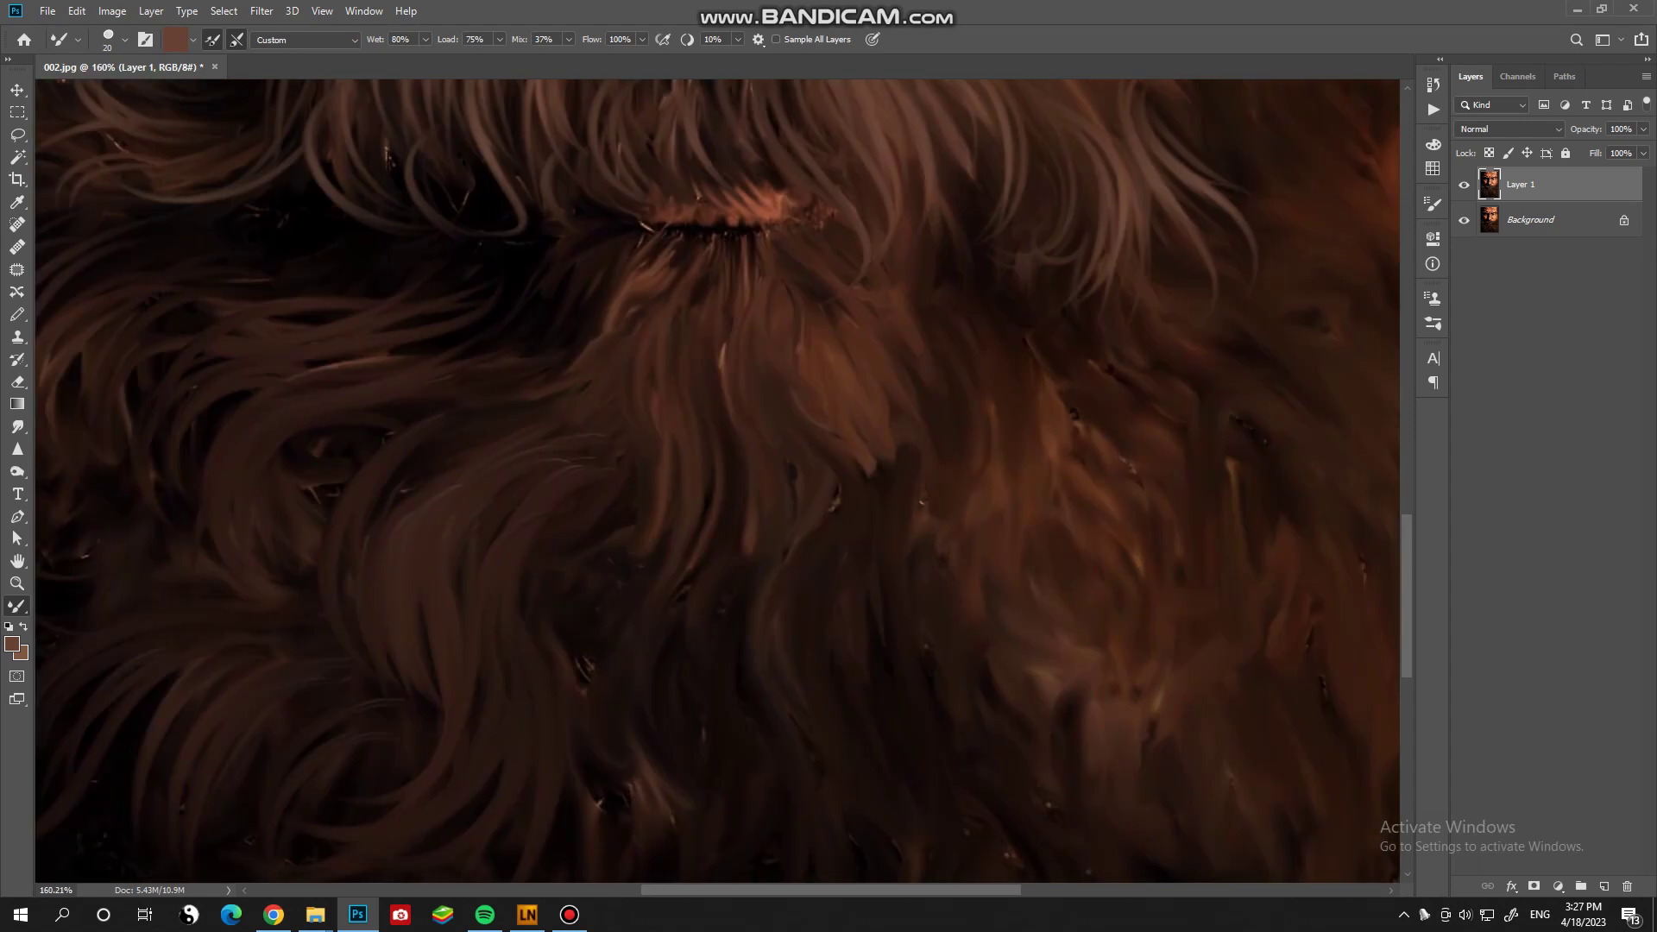
pyautogui.moveTo(701, 310); pyautogui.dragTo(703, 556)
pyautogui.moveTo(768, 310); pyautogui.dragTo(776, 578)
pyautogui.moveTo(1027, 354); pyautogui.dragTo(1010, 518)
pyautogui.scroll(-10, 648, 454)
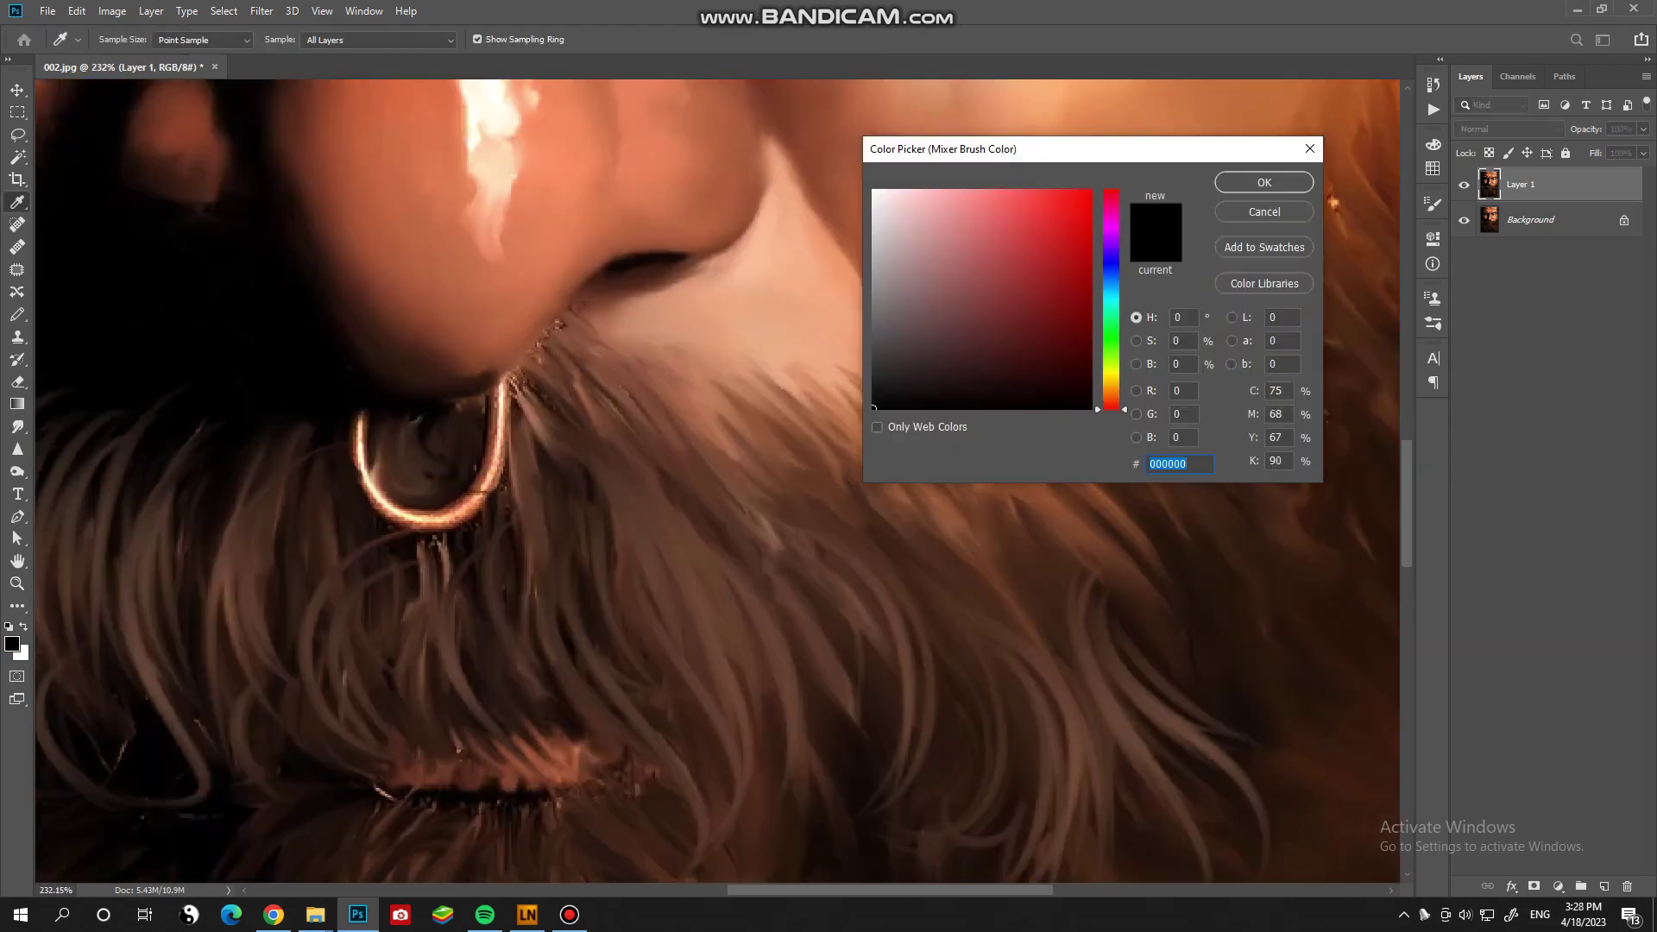
# - Paint thin dark strands over the lit side of the moustache and cheek beard with the Mixer Brush, starting at 10 px
pyautogui.press('Return')
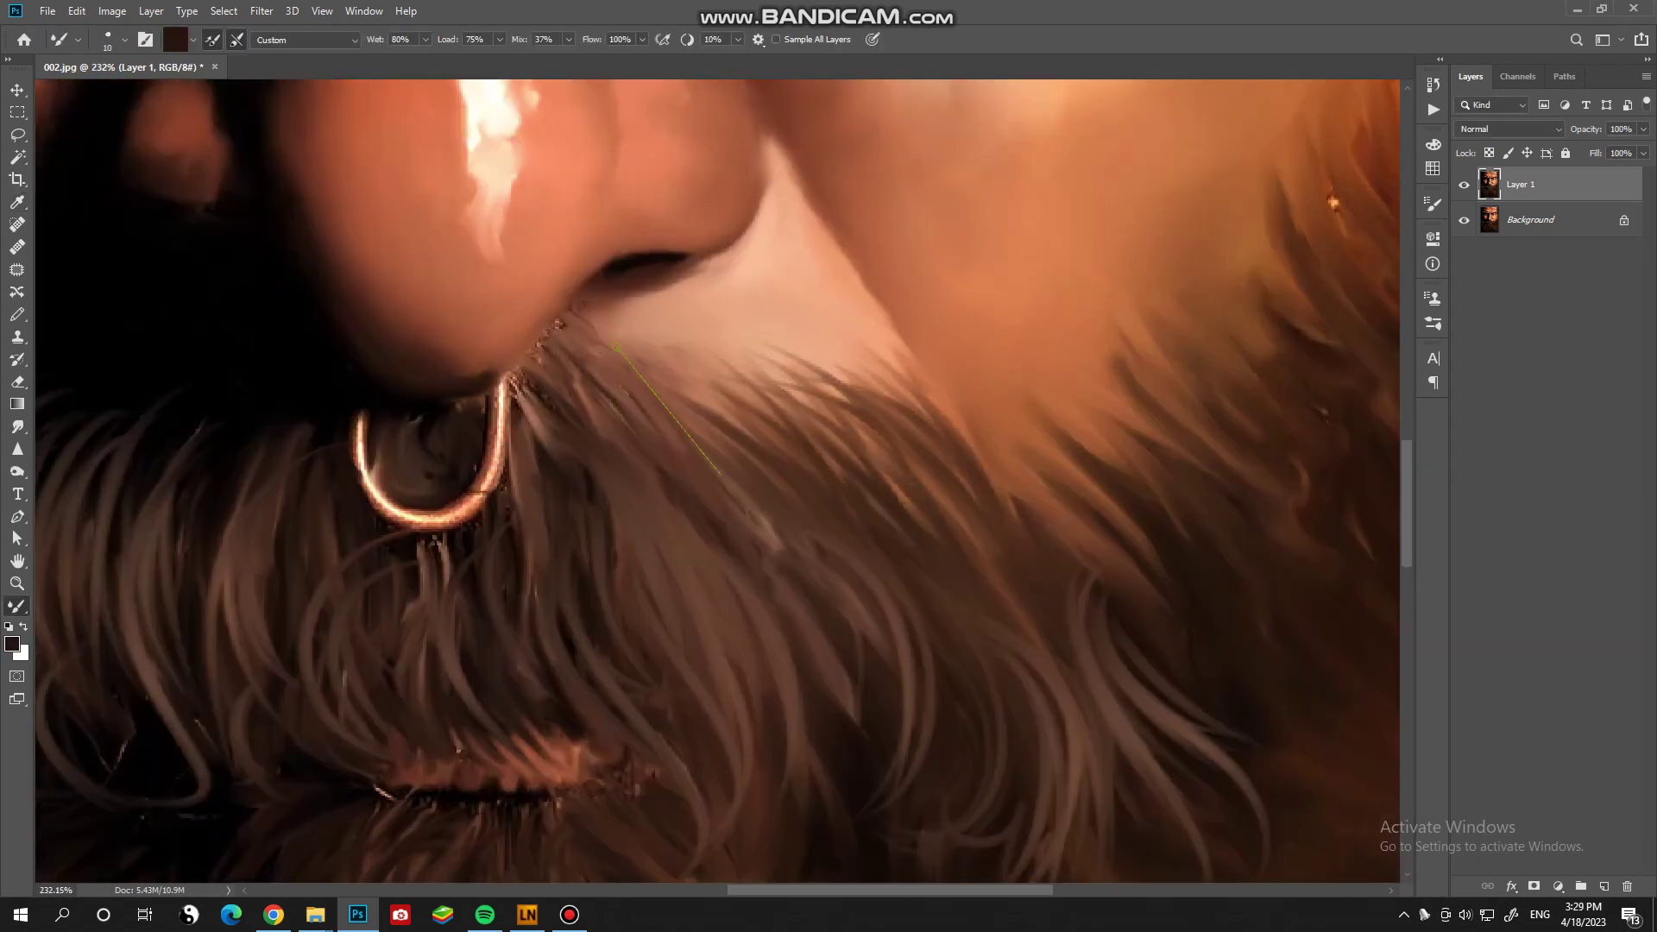
pyautogui.moveTo(617, 348); pyautogui.dragTo(656, 483)
pyautogui.moveTo(1122, 405); pyautogui.dragTo(1070, 552)
pyautogui.moveTo(1122, 173)
pyautogui.mouseDown()
pyautogui.moveTo(630, 246)
pyautogui.moveTo(518, 561)
pyautogui.mouseUp()
pyautogui.press(']')
pyautogui.moveTo(889, 734); pyautogui.dragTo(862, 619)
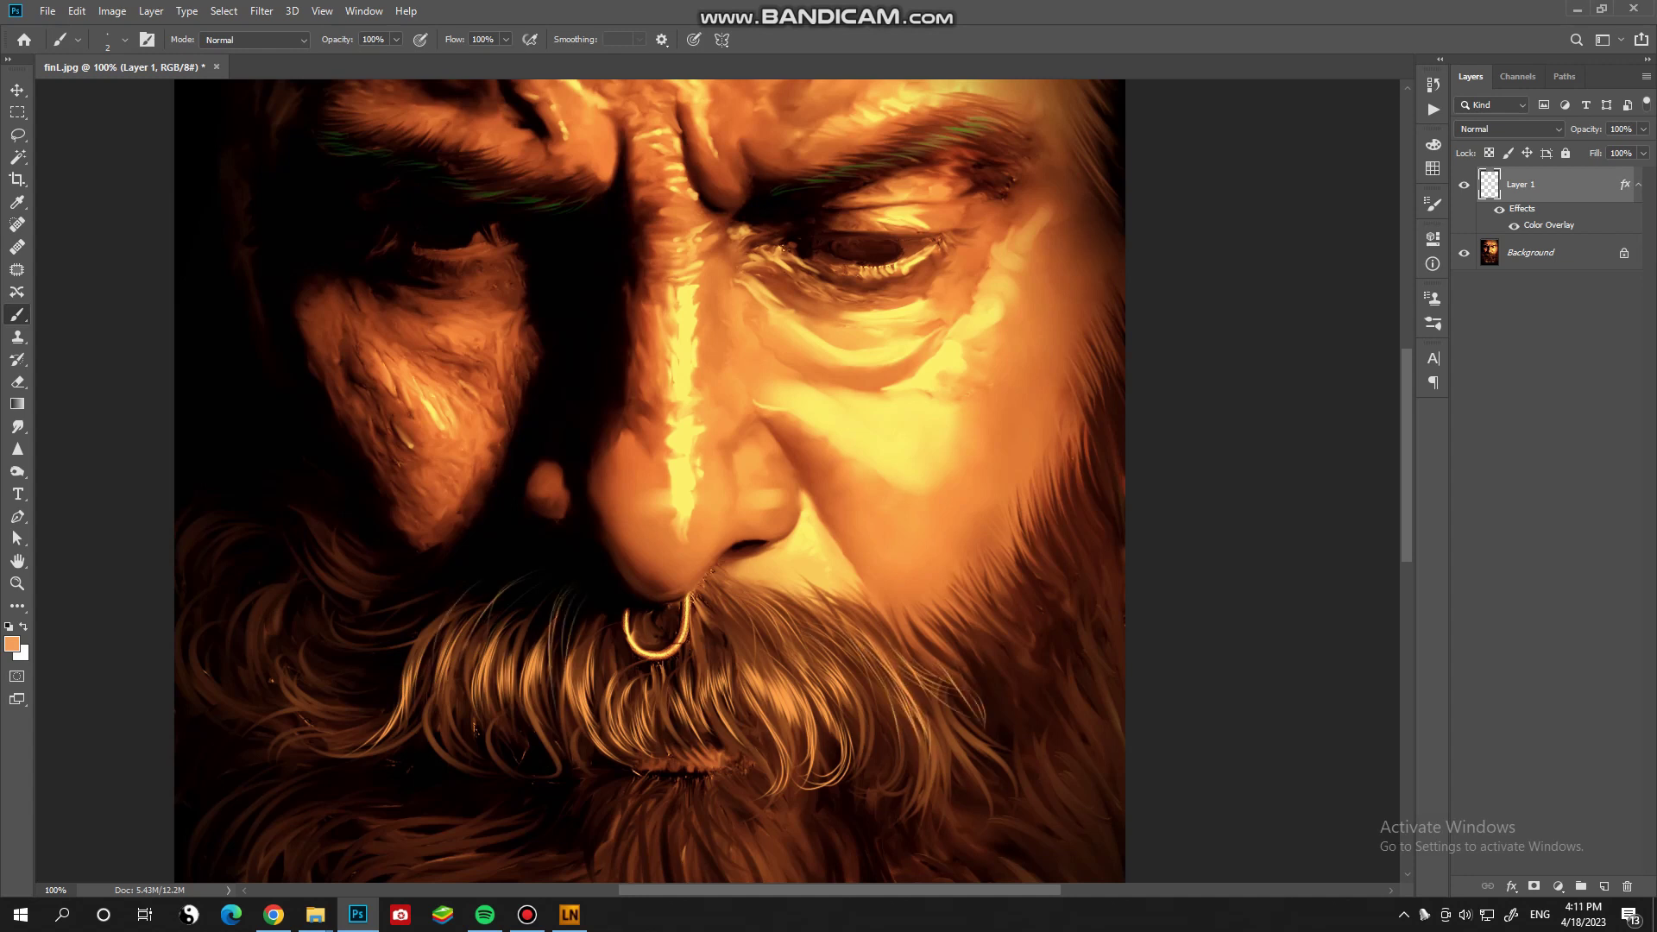
# - Paint fine orange hairs over the lit side of the beard with a 2 px Brush on Layer 1, and save the document as 006.psd
pyautogui.moveTo(968, 654); pyautogui.dragTo(1031, 785)
pyautogui.moveTo(1005, 677); pyautogui.dragTo(992, 828)
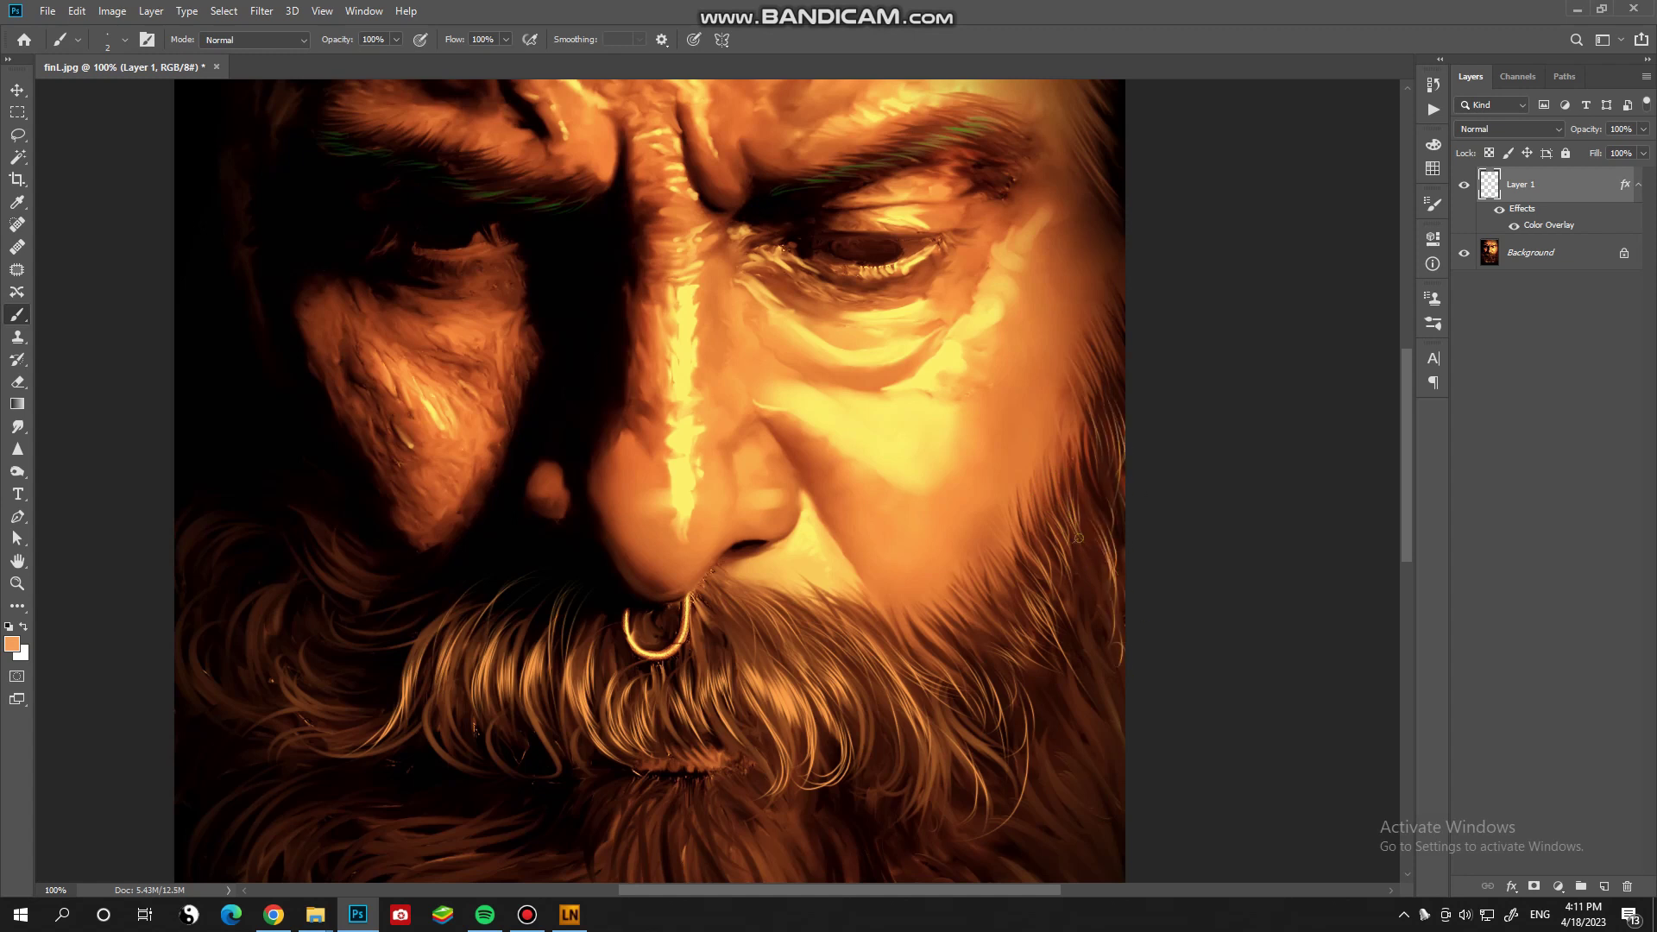
pyautogui.moveTo(1101, 602); pyautogui.dragTo(1160, 682)
pyautogui.moveTo(1050, 668)
pyautogui.mouseDown()
pyautogui.moveTo(1078, 750)
pyautogui.moveTo(1024, 740)
pyautogui.mouseUp()
pyautogui.moveTo(1104, 873); pyautogui.dragTo(1097, 813)
pyautogui.moveTo(1036, 758); pyautogui.dragTo(1096, 837)
pyautogui.hotkey('ctrl', '0')
pyautogui.hotkey('ctrl', 'shift', 's')
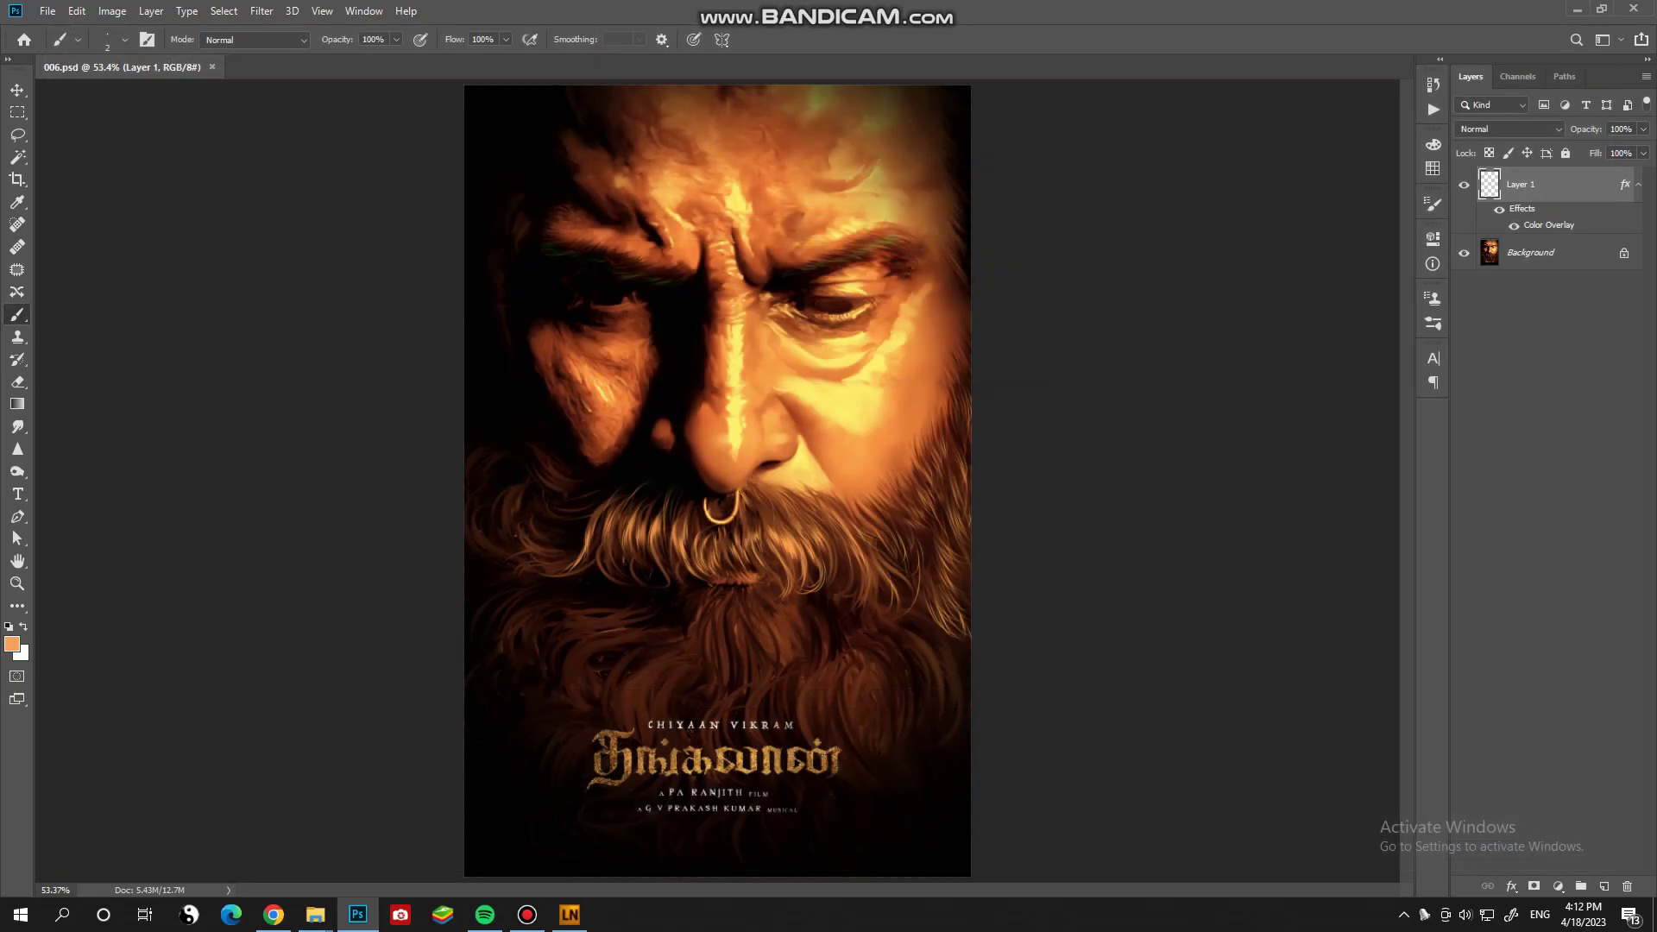
# - Paint fine orange hairs along the curls on the shadowed side of the moustache with the 2 px Brush
pyautogui.hotkey('ctrl', '1')
pyautogui.moveTo(608, 457); pyautogui.dragTo(466, 496)
pyautogui.moveTo(613, 379)
pyautogui.mouseDown()
pyautogui.moveTo(513, 436)
pyautogui.moveTo(606, 328)
pyautogui.mouseUp()
pyautogui.moveTo(581, 440); pyautogui.dragTo(487, 503)
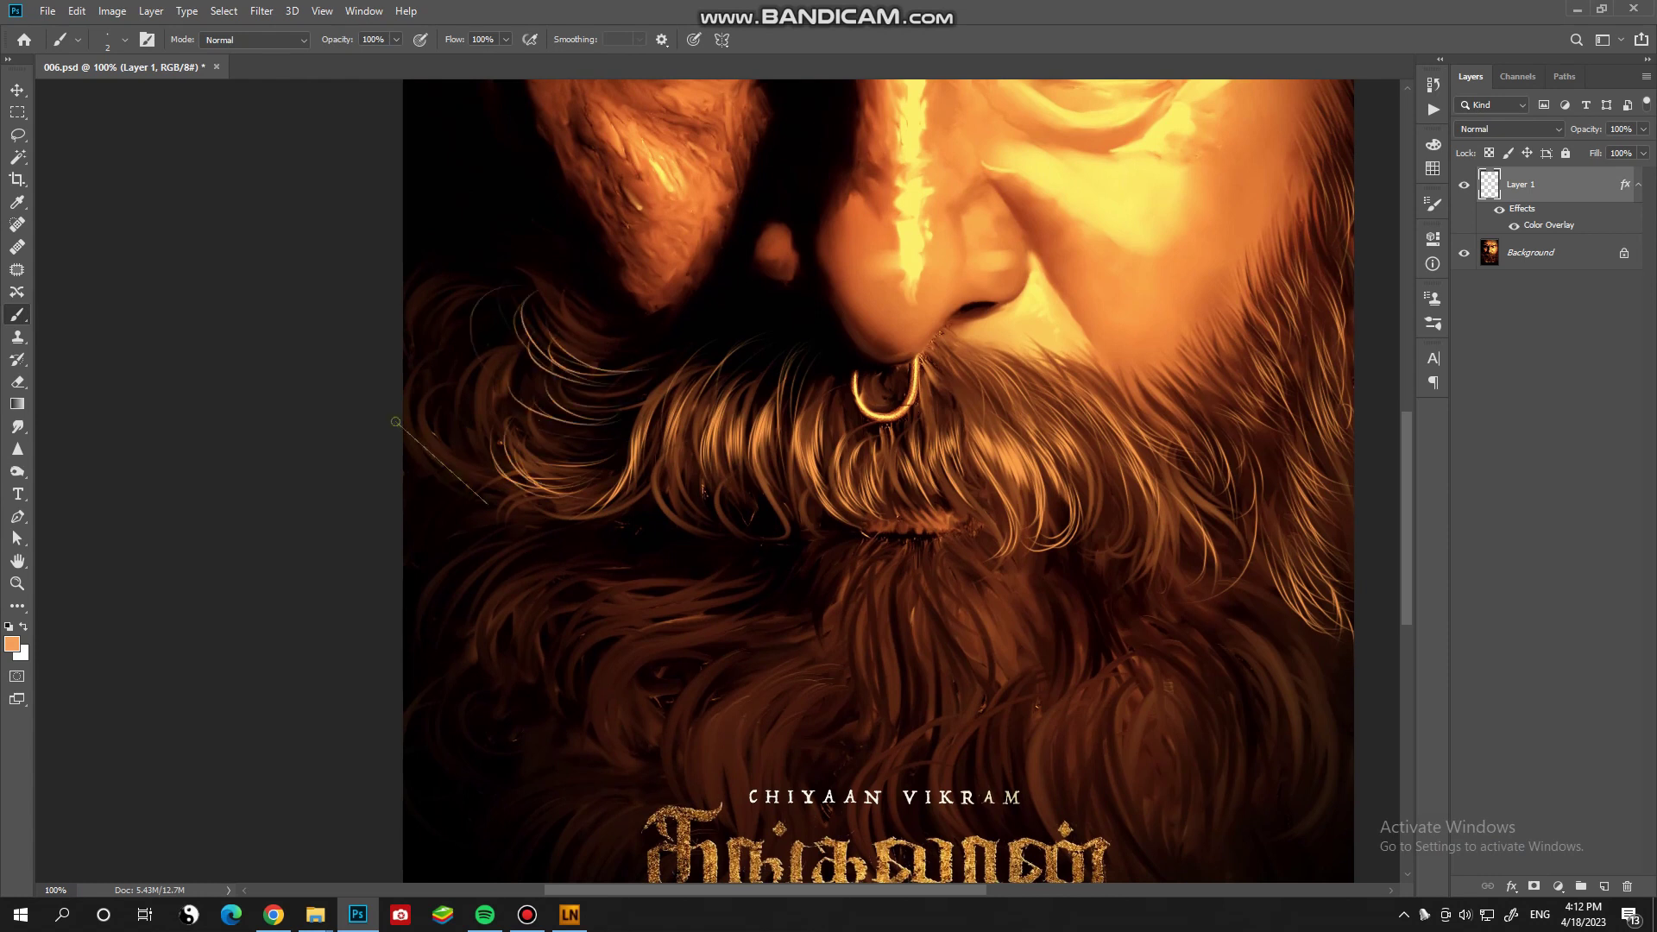
pyautogui.hotkey('ctrl', '0')
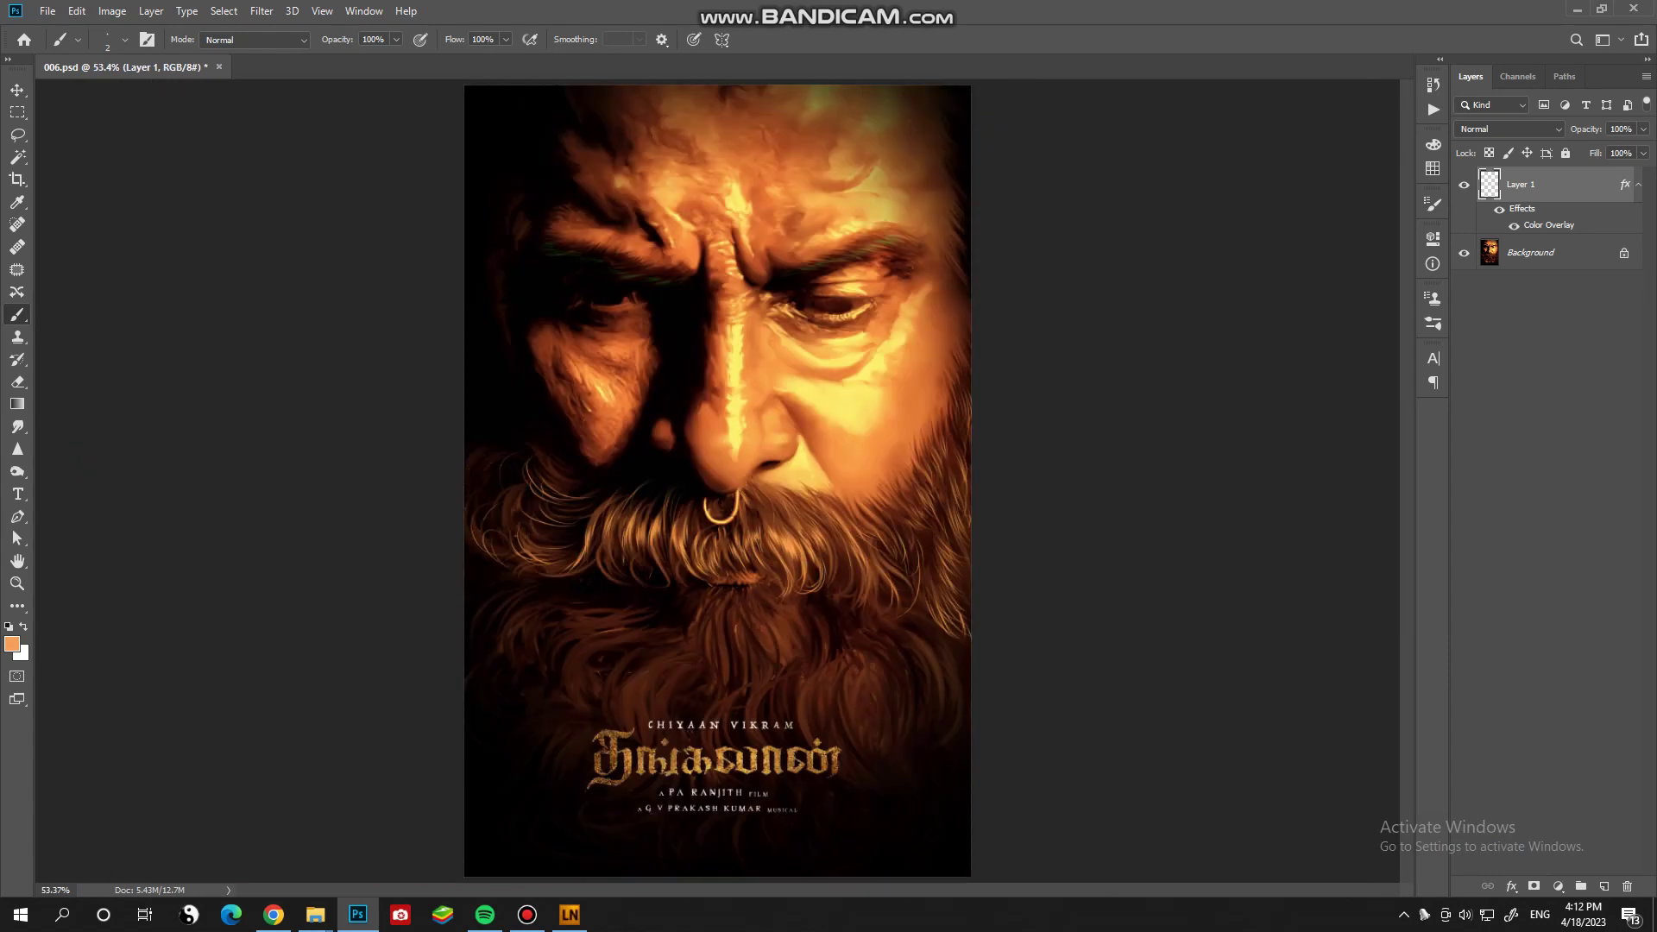
# - Lasso the lower beard and title area on the Background layer and feather the selection
pyautogui.scroll(-5, 717, 481)
pyautogui.scroll(5, 717, 481)
pyautogui.click(1530, 252)
pyautogui.press('l')
pyautogui.moveTo(479, 593)
pyautogui.mouseDown()
pyautogui.moveTo(601, 829)
pyautogui.moveTo(476, 596)
pyautogui.mouseUp()
pyautogui.hotkey('shift', 'F6')
pyautogui.press('Return')
# - Adjust the tones of the selected lower beard with Curves and deselect the area
pyautogui.hotkey('ctrl', 'm')
pyautogui.moveTo(684, 351); pyautogui.dragTo(717, 397)
pyautogui.press('Return')
pyautogui.hotkey('ctrl', '0')
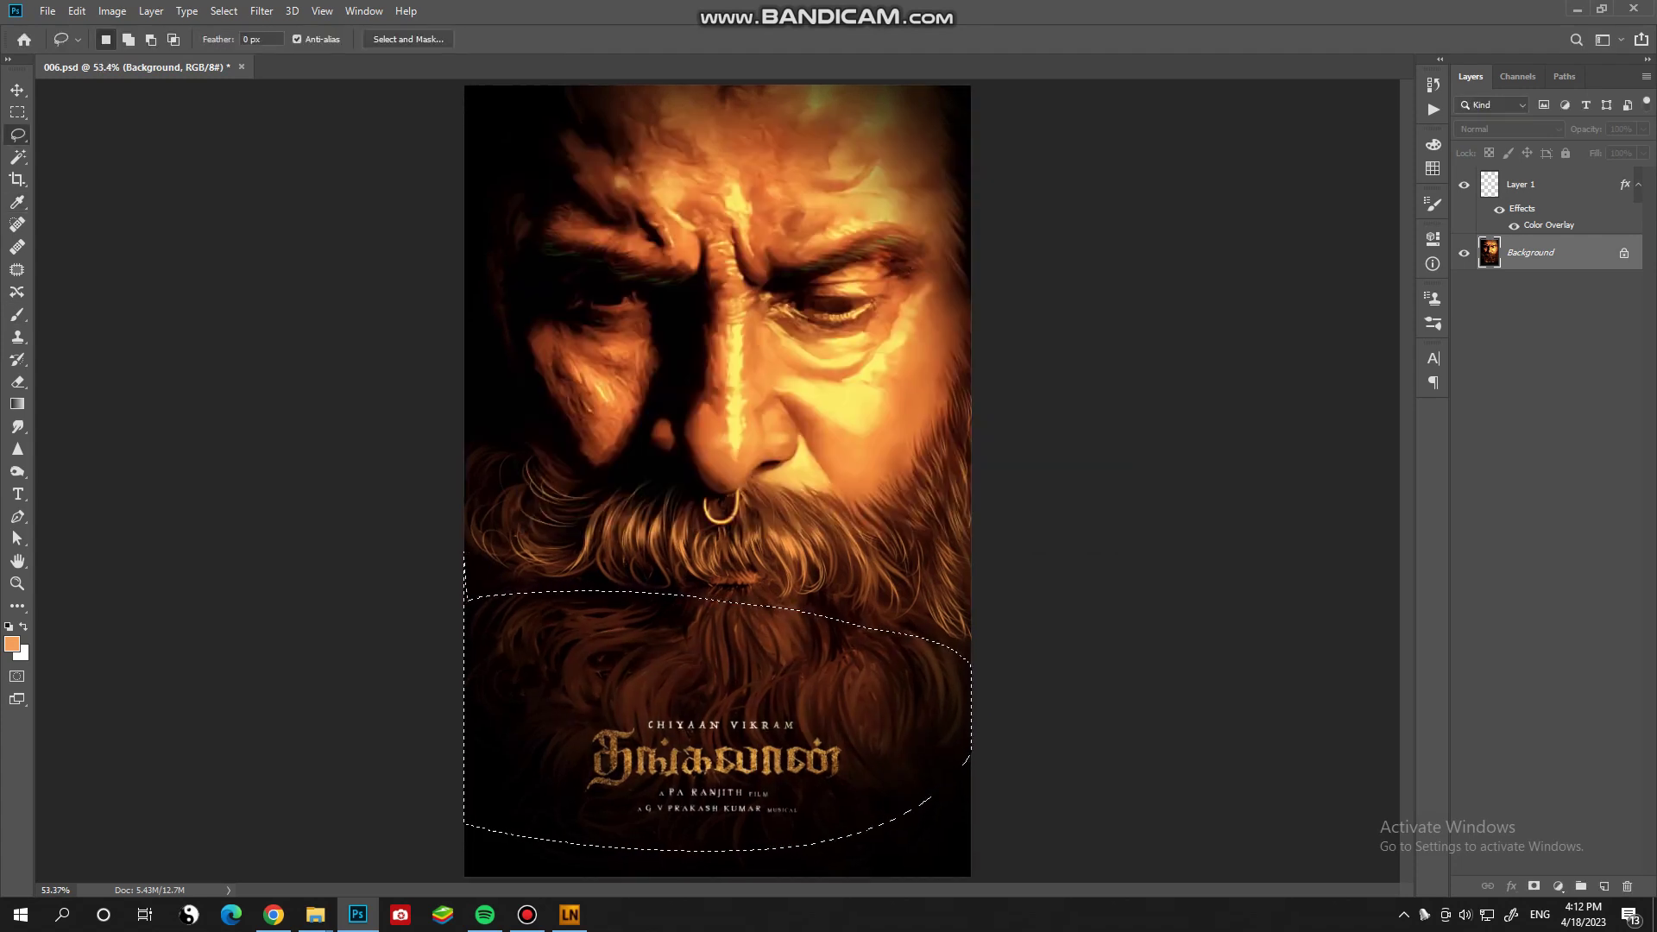
pyautogui.hotkey('ctrl', 'd')
# - Add a new empty layer directly above the Background and reduce the Brush to 3 px
pyautogui.press('b')
pyautogui.hotkey('ctrl', 'shift', 'alt', 'n')
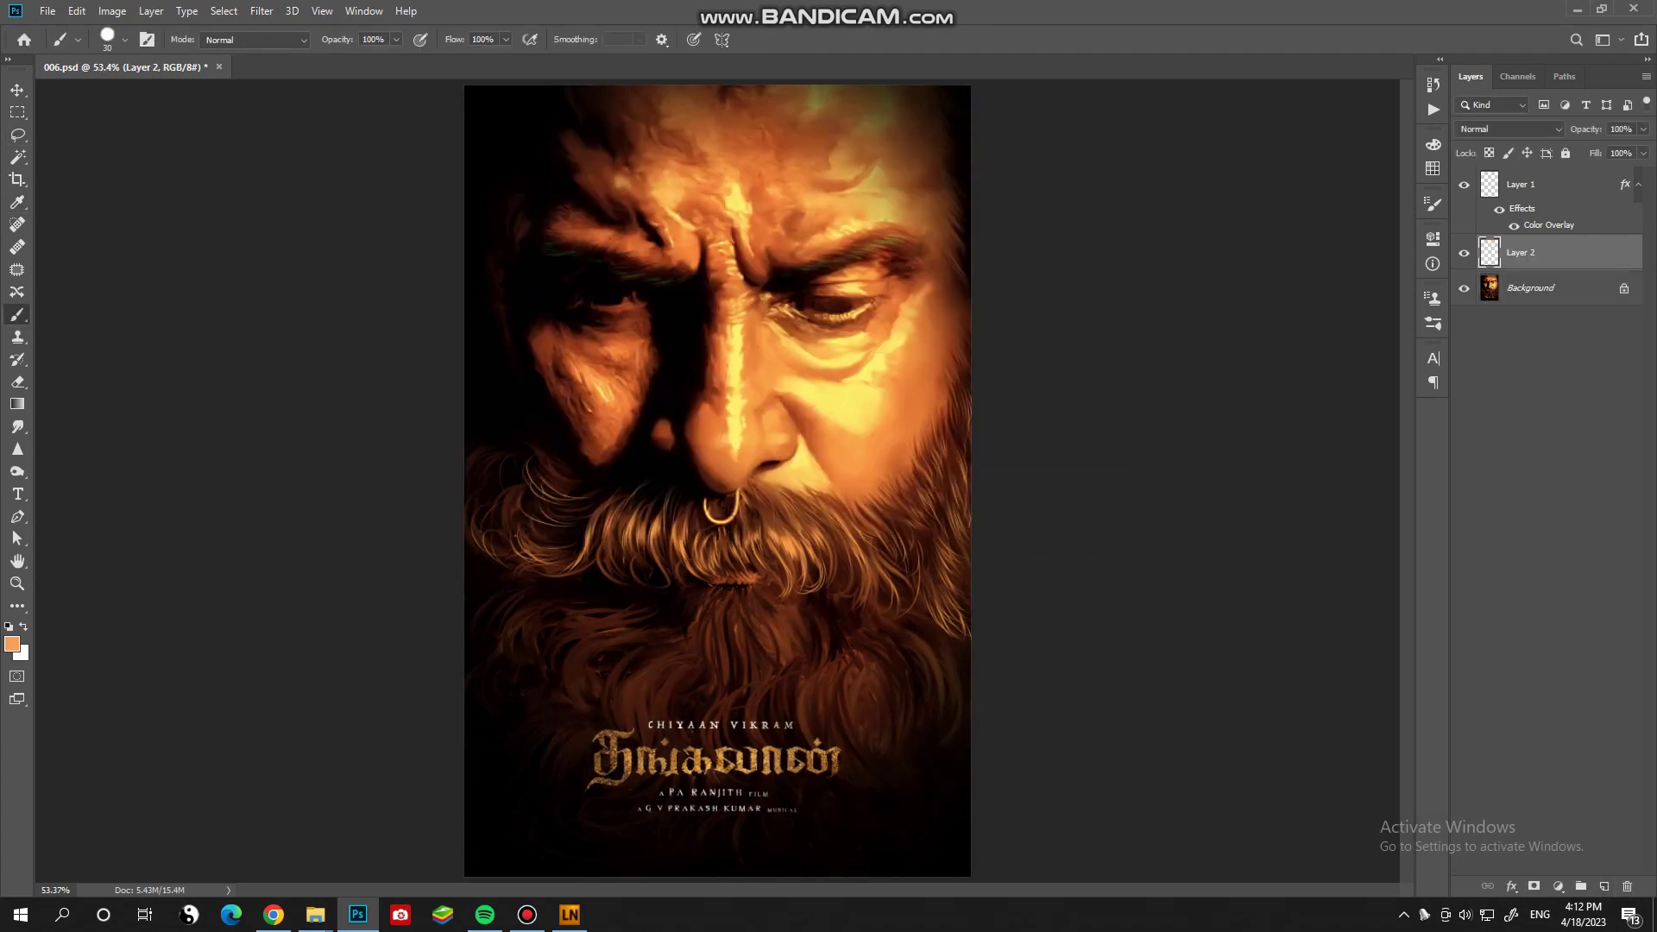
pyautogui.scroll(5, 717, 627)
pyautogui.press('[')
pyautogui.press('[')
pyautogui.press('[')
# - Paint fine orange strands along the outer curls of the beard's shadowed side, below the moustache
pyautogui.moveTo(513, 552); pyautogui.dragTo(345, 569)
pyautogui.moveTo(566, 552)
pyautogui.mouseDown()
pyautogui.moveTo(349, 729)
pyautogui.moveTo(399, 620)
pyautogui.mouseUp()
pyautogui.moveTo(456, 509)
pyautogui.mouseDown()
pyautogui.moveTo(306, 531)
pyautogui.moveTo(173, 612)
pyautogui.moveTo(142, 725)
pyautogui.mouseUp()
pyautogui.moveTo(259, 664); pyautogui.dragTo(244, 688)
pyautogui.moveTo(331, 649); pyautogui.dragTo(302, 759)
pyautogui.moveTo(293, 630); pyautogui.dragTo(272, 760)
pyautogui.moveTo(268, 669)
pyautogui.mouseDown()
pyautogui.moveTo(198, 604)
pyautogui.moveTo(371, 604)
pyautogui.moveTo(298, 561)
pyautogui.mouseUp()
pyautogui.moveTo(417, 483); pyautogui.dragTo(315, 543)
pyautogui.moveTo(518, 457); pyautogui.dragTo(328, 535)
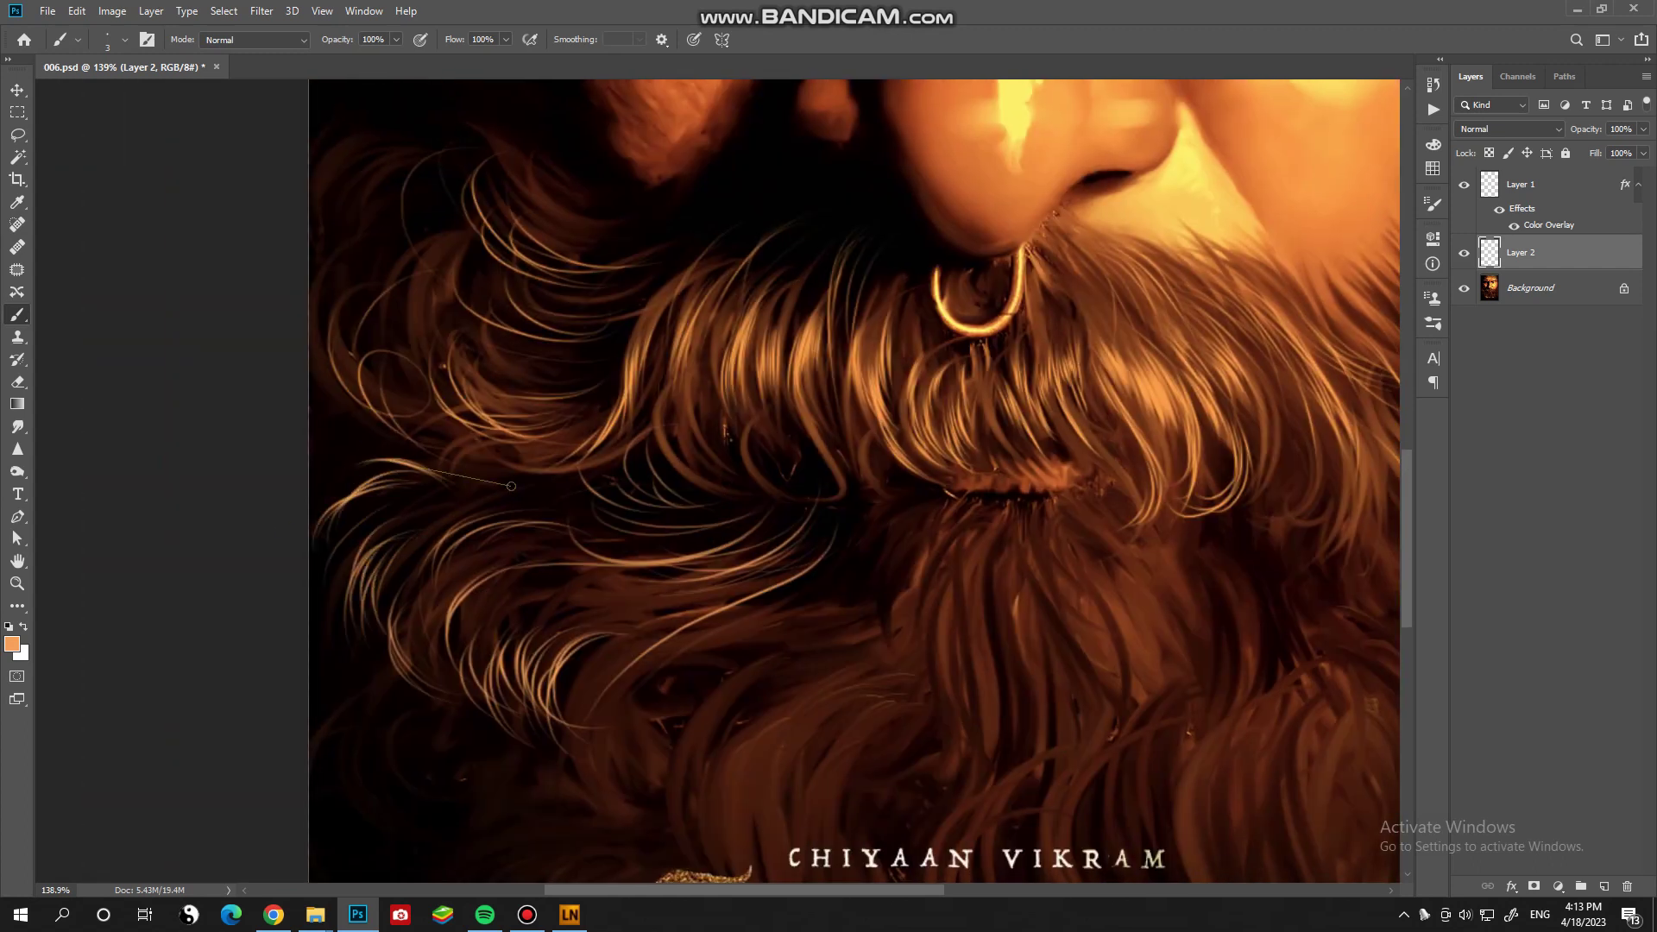
# - Extend the fine orange strands from the beard's shadowed outer curls inward towards the chin
pyautogui.moveTo(630, 682); pyautogui.dragTo(513, 505)
pyautogui.moveTo(626, 500); pyautogui.dragTo(509, 643)
pyautogui.moveTo(733, 492); pyautogui.dragTo(561, 612)
pyautogui.moveTo(736, 461); pyautogui.dragTo(570, 596)
pyautogui.moveTo(708, 652); pyautogui.dragTo(656, 509)
pyautogui.moveTo(686, 621); pyautogui.dragTo(647, 483)
pyautogui.moveTo(785, 630); pyautogui.dragTo(729, 496)
pyautogui.moveTo(703, 404); pyautogui.dragTo(570, 518)
# - Paint curved orange strands over the chin beard directly below the lip
pyautogui.moveTo(768, 380); pyautogui.dragTo(812, 517)
pyautogui.moveTo(803, 414); pyautogui.dragTo(863, 561)
pyautogui.moveTo(839, 469); pyautogui.dragTo(872, 578)
pyautogui.moveTo(925, 421)
pyautogui.mouseDown()
pyautogui.moveTo(966, 470)
pyautogui.moveTo(872, 589)
pyautogui.mouseUp()
pyautogui.moveTo(941, 388); pyautogui.dragTo(916, 592)
pyautogui.moveTo(863, 343)
pyautogui.mouseDown()
pyautogui.moveTo(891, 535)
pyautogui.moveTo(796, 618)
pyautogui.mouseUp()
pyautogui.moveTo(922, 358); pyautogui.dragTo(1028, 494)
pyautogui.moveTo(1027, 397)
pyautogui.mouseDown()
pyautogui.moveTo(1055, 554)
pyautogui.moveTo(1026, 373)
pyautogui.mouseUp()
pyautogui.hotkey('ctrl', '0')
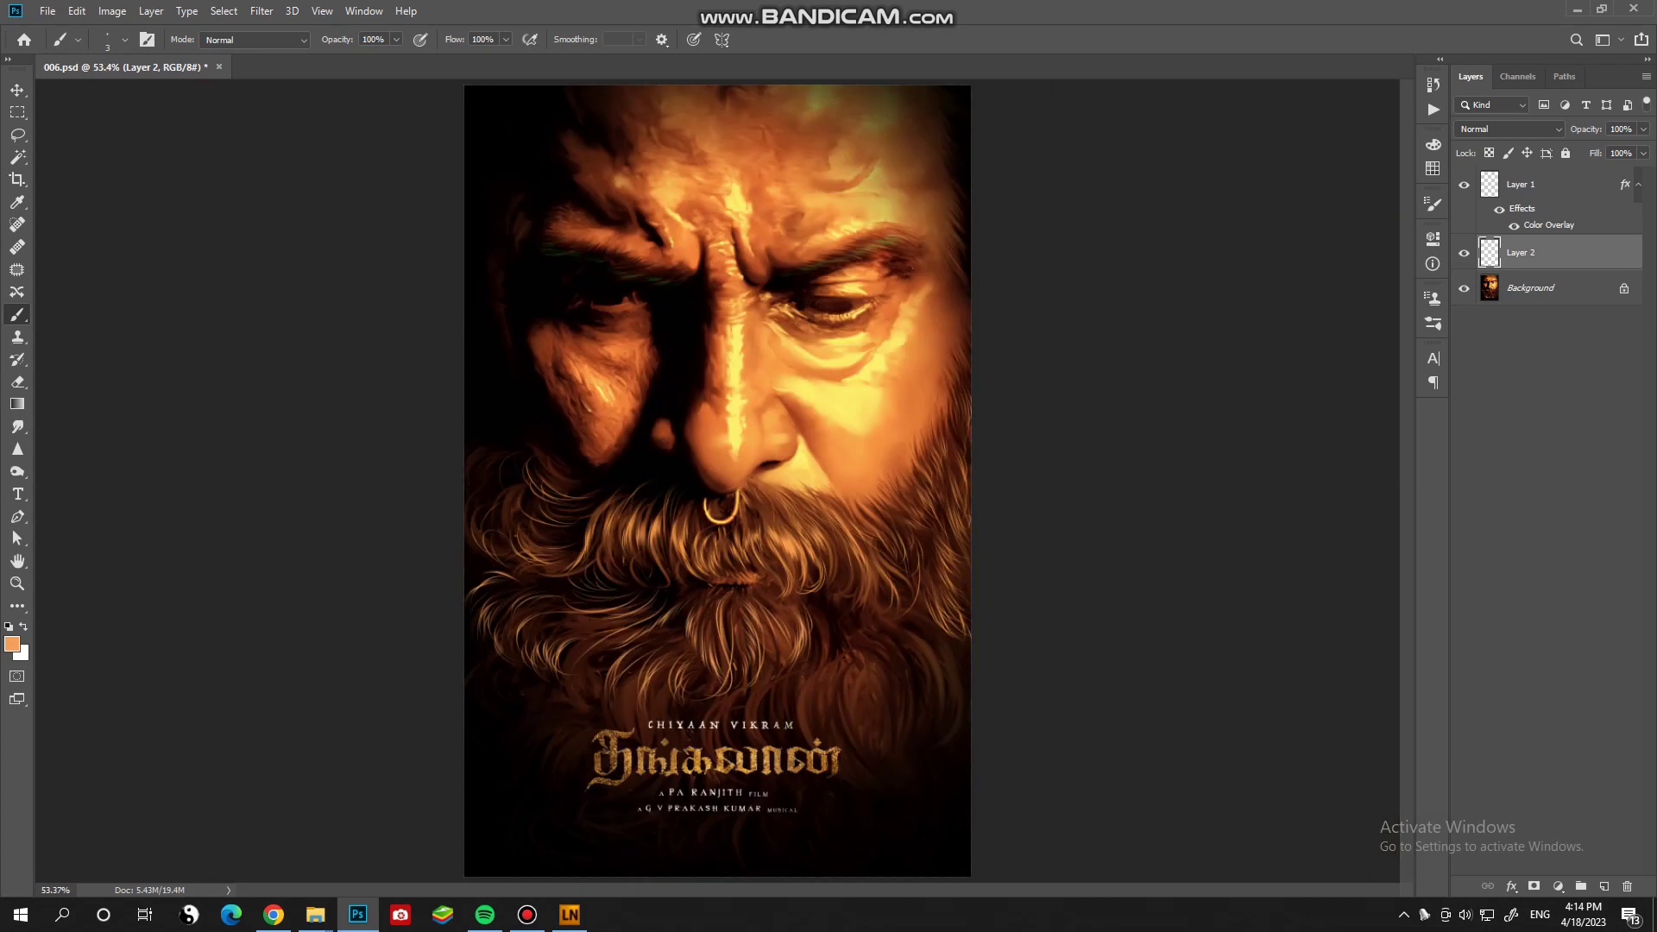
# - Paint curling orange strands on the shadowed side of the chin beard, above the title lettering
pyautogui.scroll(-3, 584, 355)
pyautogui.moveTo(499, 444)
pyautogui.mouseDown()
pyautogui.moveTo(583, 355)
pyautogui.moveTo(458, 526)
pyautogui.mouseUp()
pyautogui.moveTo(604, 414); pyautogui.dragTo(560, 506)
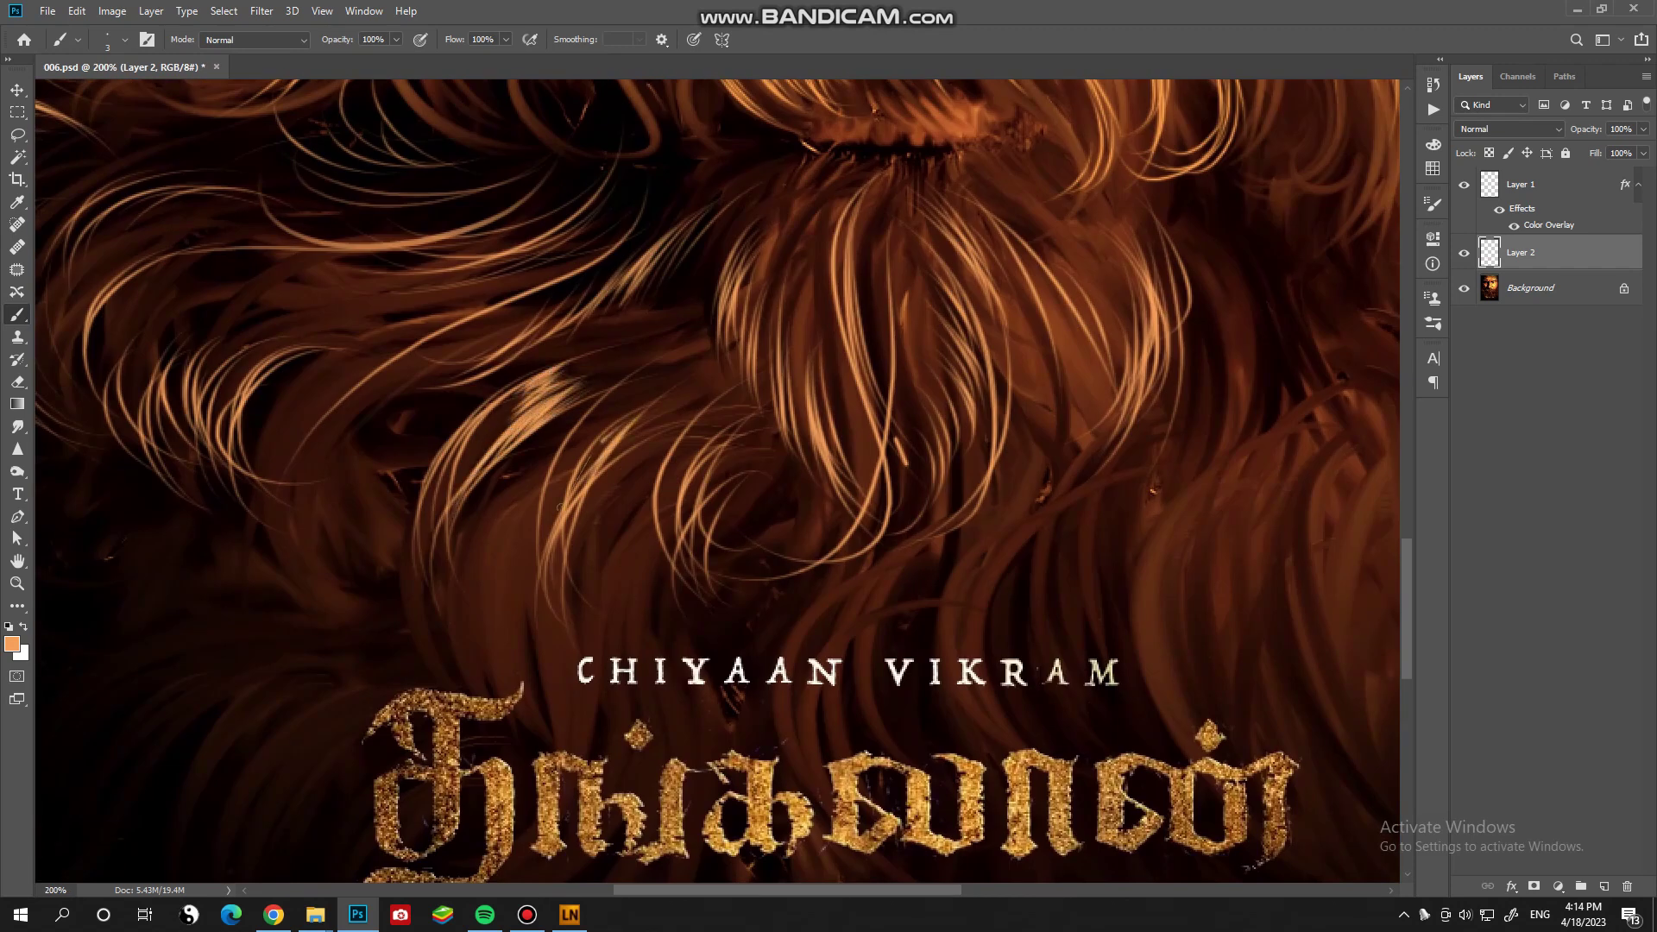
pyautogui.moveTo(626, 407)
pyautogui.mouseDown()
pyautogui.moveTo(525, 466)
pyautogui.moveTo(518, 587)
pyautogui.mouseUp()
pyautogui.moveTo(682, 427); pyautogui.dragTo(621, 568)
pyautogui.moveTo(630, 448)
pyautogui.mouseDown()
pyautogui.moveTo(596, 587)
pyautogui.moveTo(615, 606)
pyautogui.mouseUp()
# - Paint long orange strands down the lit side of the chin beard
pyautogui.moveTo(1180, 240); pyautogui.dragTo(1212, 433)
pyautogui.moveTo(1198, 322)
pyautogui.mouseDown()
pyautogui.moveTo(1207, 458)
pyautogui.moveTo(1134, 533)
pyautogui.moveTo(1113, 708)
pyautogui.mouseUp()
pyautogui.moveTo(1161, 509); pyautogui.dragTo(1070, 716)
pyautogui.scroll(-10, 1122, 518)
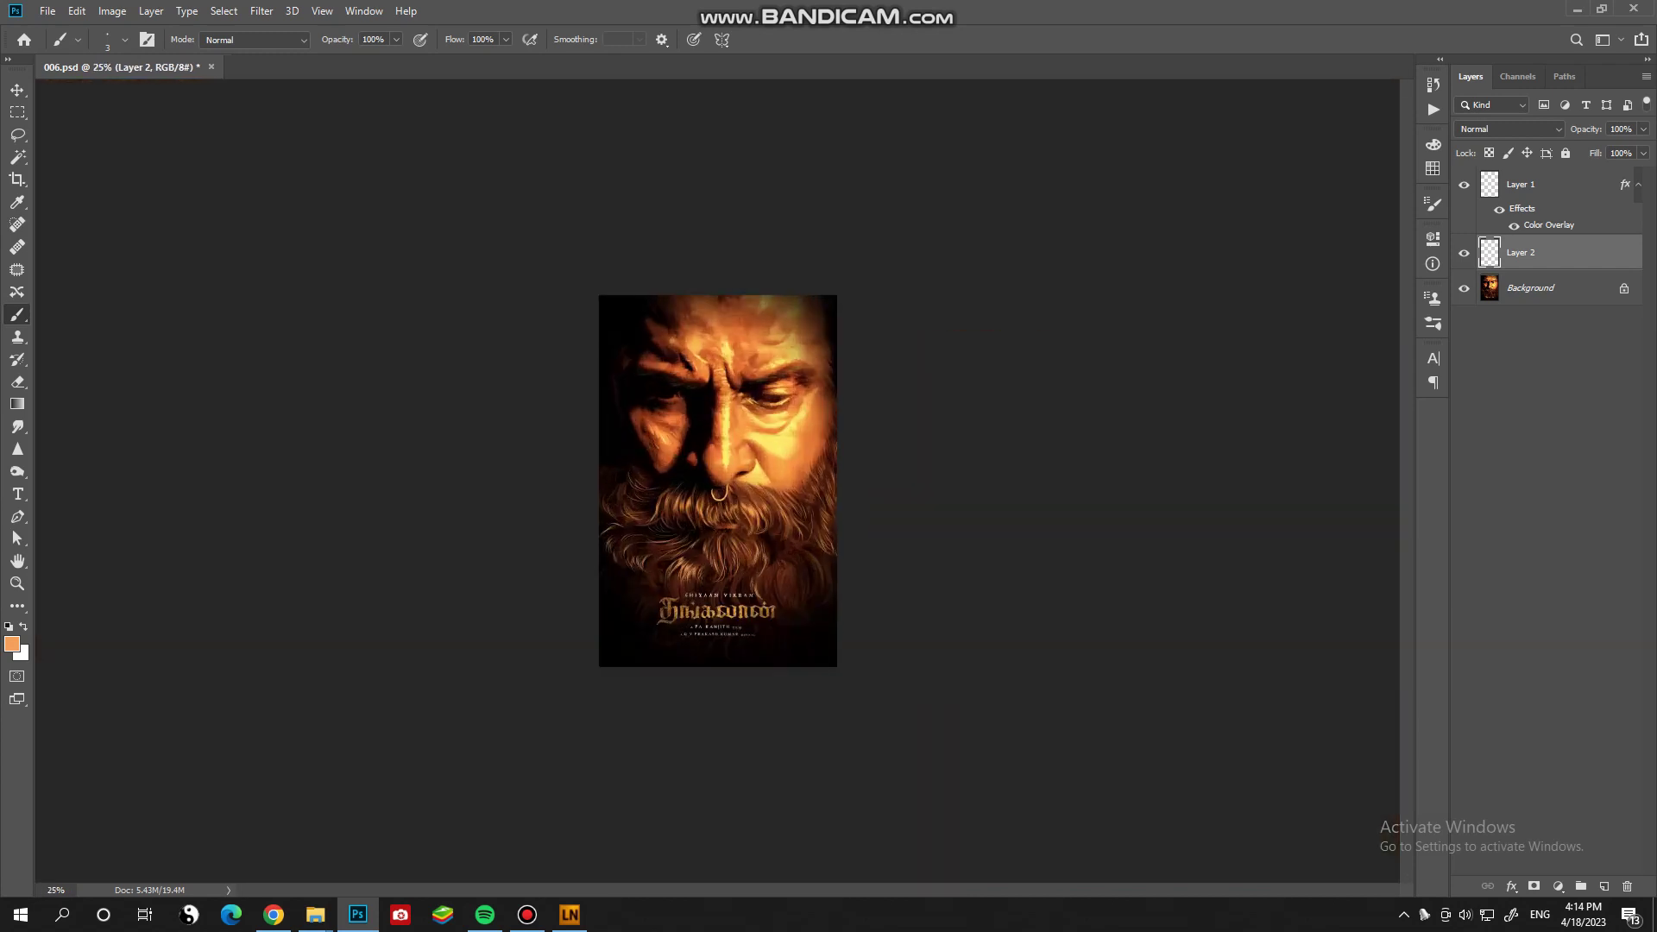
# - Add more orange strands to the lower beard above the title, filling out the locks around the chin
pyautogui.scroll(10, 1122, 518)
pyautogui.moveTo(759, 421); pyautogui.dragTo(643, 620)
pyautogui.moveTo(789, 492); pyautogui.dragTo(634, 686)
pyautogui.moveTo(837, 557); pyautogui.dragTo(678, 768)
pyautogui.moveTo(727, 276); pyautogui.dragTo(721, 432)
pyautogui.moveTo(740, 186); pyautogui.dragTo(686, 431)
pyautogui.moveTo(708, 406); pyautogui.dragTo(779, 222)
pyautogui.keyDown('shift'); pyautogui.click(848, 370); pyautogui.keyUp('shift')
pyautogui.hotkey('ctrl', '0')
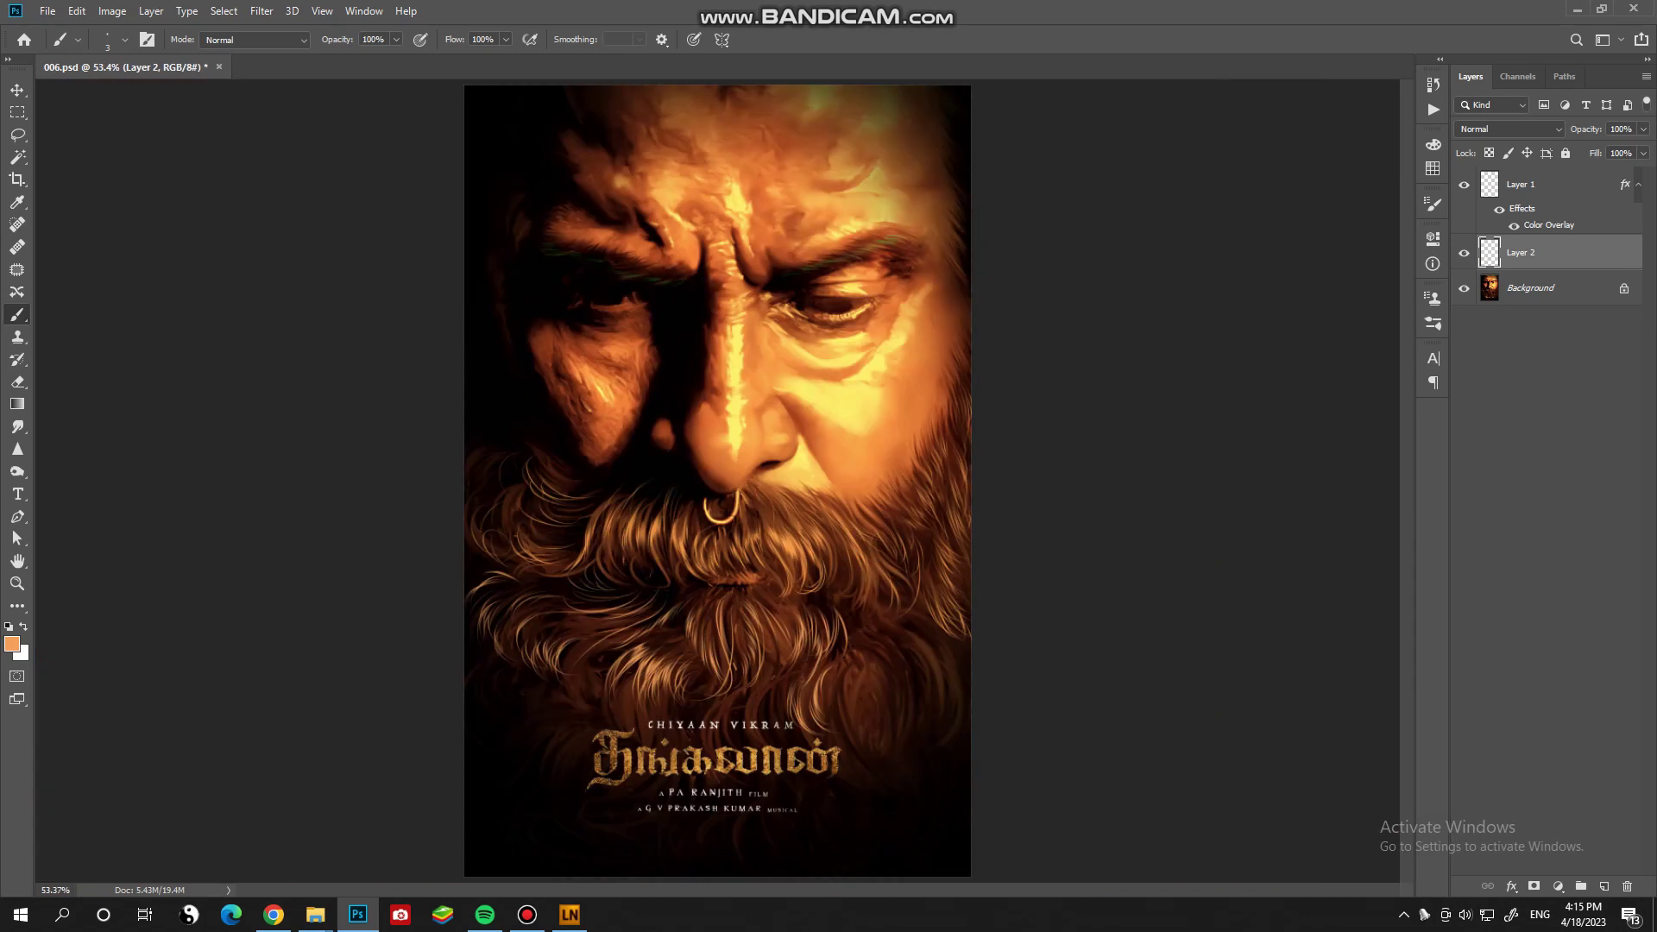
# - Paint curved orange strands over the beard lock on the shadowed side, just above the start of the title
pyautogui.scroll(5, 567, 710)
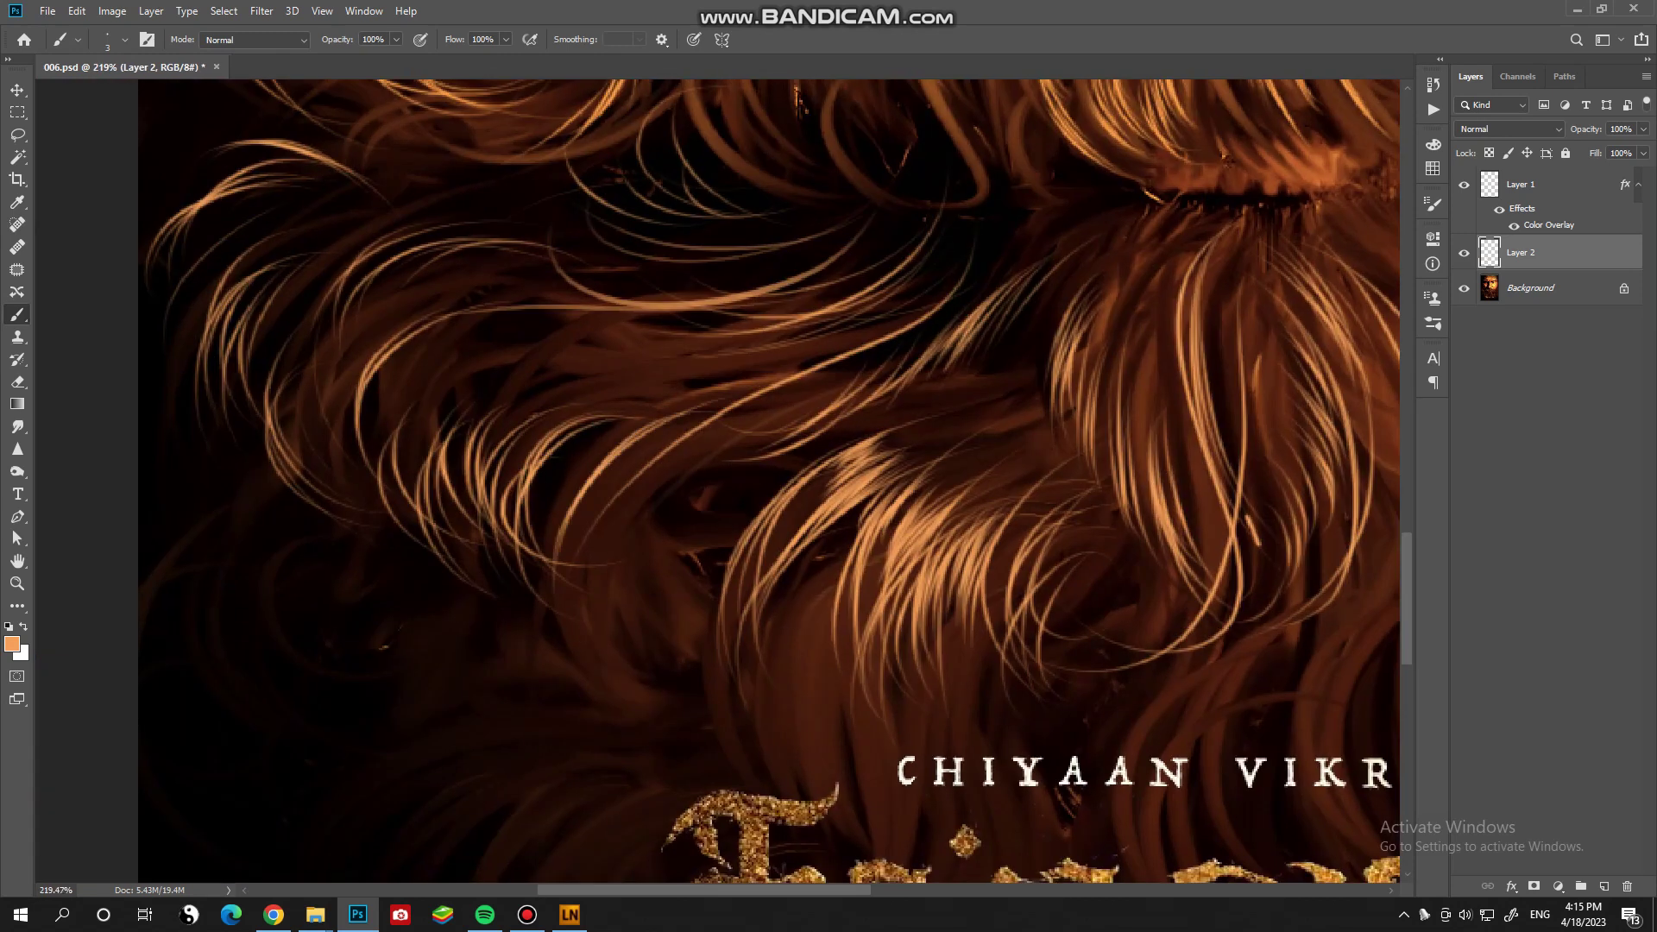
pyautogui.moveTo(669, 457)
pyautogui.mouseDown()
pyautogui.moveTo(625, 570)
pyautogui.moveTo(587, 548)
pyautogui.mouseUp()
pyautogui.moveTo(604, 432); pyautogui.dragTo(561, 530)
pyautogui.moveTo(682, 664)
pyautogui.mouseDown()
pyautogui.moveTo(666, 538)
pyautogui.moveTo(648, 692)
pyautogui.mouseUp()
pyautogui.moveTo(553, 572); pyautogui.dragTo(655, 703)
pyautogui.moveTo(561, 522); pyautogui.dragTo(673, 690)
pyautogui.moveTo(718, 531); pyautogui.dragTo(690, 665)
pyautogui.scroll(-2, 681, 673)
pyautogui.hscroll(-3, 591, 583)
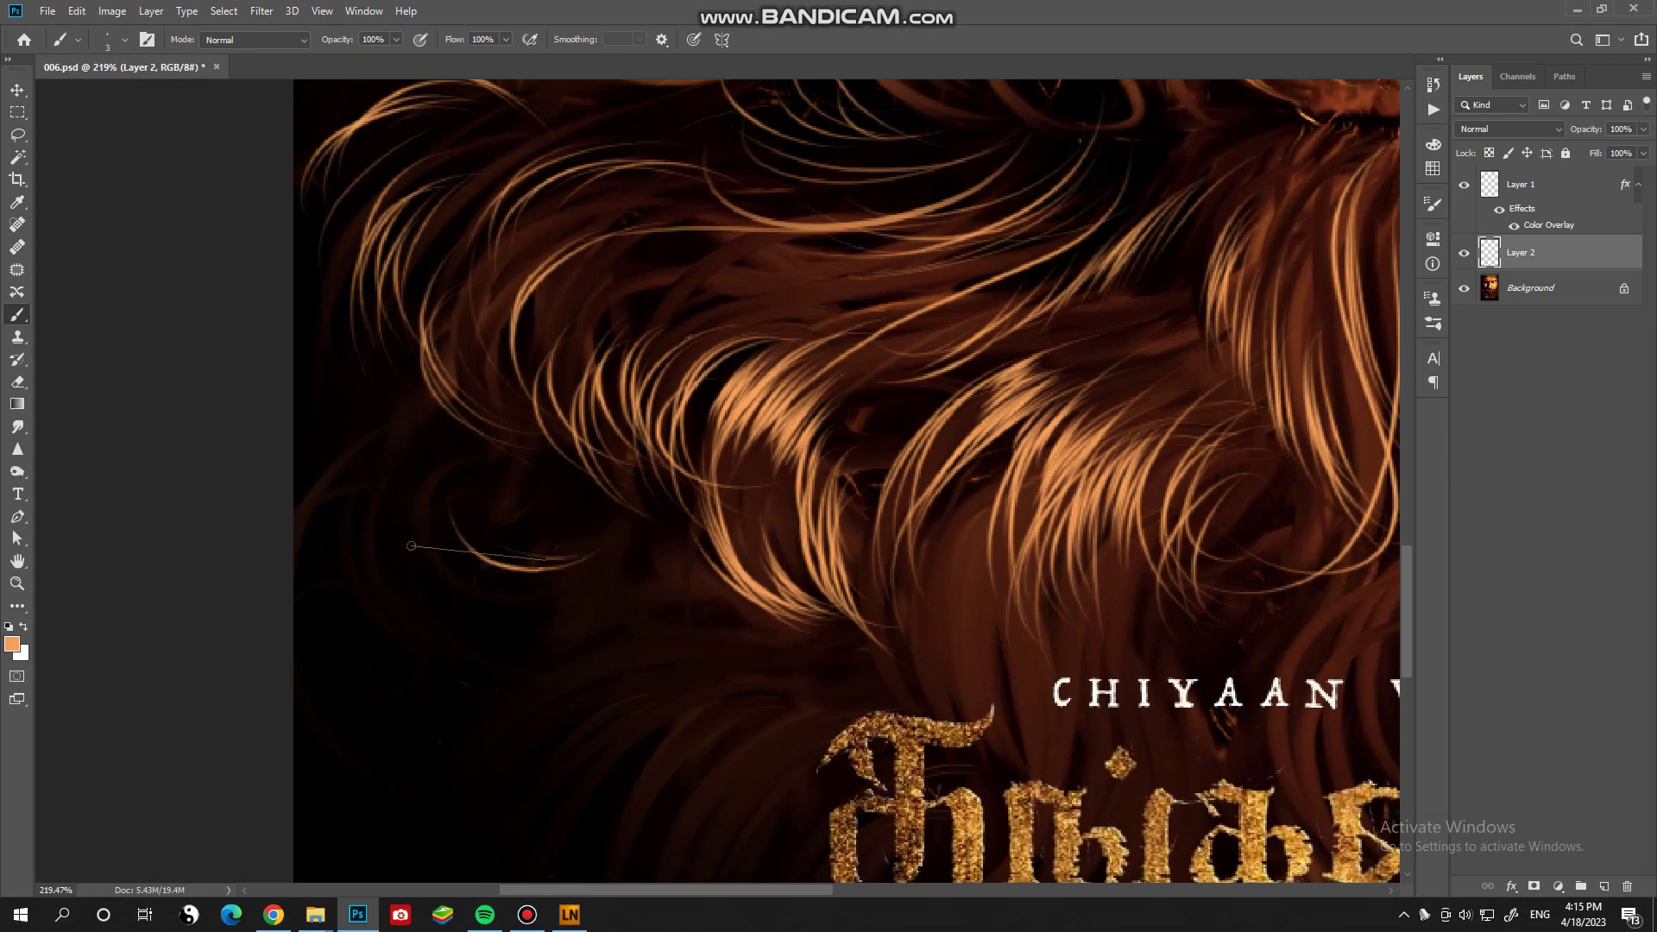
# - Paint thin orange strands curling through the dark outer edge of the lower beard on the shadowed side
pyautogui.moveTo(423, 457); pyautogui.dragTo(594, 534)
pyautogui.moveTo(615, 561); pyautogui.dragTo(519, 630)
pyautogui.moveTo(595, 606)
pyautogui.mouseDown()
pyautogui.moveTo(431, 701)
pyautogui.moveTo(483, 704)
pyautogui.mouseUp()
pyautogui.moveTo(581, 647); pyautogui.dragTo(509, 776)
pyautogui.moveTo(613, 673); pyautogui.dragTo(500, 790)
pyautogui.scroll(-5, 561, 647)
pyautogui.moveTo(587, 414)
pyautogui.mouseDown()
pyautogui.moveTo(484, 595)
pyautogui.moveTo(500, 634)
pyautogui.mouseUp()
# - Add longer sweeping orange strands from the shadowed outer beard down toward the area beside the title
pyautogui.scroll(3, 535, 518)
pyautogui.hscroll(-1, 535, 518)
pyautogui.moveTo(553, 436)
pyautogui.mouseDown()
pyautogui.moveTo(393, 535)
pyautogui.moveTo(277, 565)
pyautogui.mouseUp()
pyautogui.moveTo(542, 612); pyautogui.dragTo(483, 781)
pyautogui.moveTo(552, 556); pyautogui.dragTo(533, 620)
pyautogui.moveTo(551, 522); pyautogui.dragTo(443, 608)
pyautogui.moveTo(538, 613); pyautogui.dragTo(479, 751)
pyautogui.hotkey('ctrl', '0')
# - Enlarge the brush to 8 px and fill out the lower beard tuft beside the title's first letter with thicker orange strands
pyautogui.scroll(5, 569, 690)
pyautogui.moveTo(552, 518); pyautogui.dragTo(466, 691)
pyautogui.moveTo(505, 530)
pyautogui.mouseDown()
pyautogui.moveTo(410, 742)
pyautogui.moveTo(371, 729)
pyautogui.mouseUp()
pyautogui.press(']')
pyautogui.press(']')
pyautogui.press(']')
pyautogui.moveTo(578, 556)
pyautogui.mouseDown()
pyautogui.moveTo(479, 720)
pyautogui.moveTo(431, 760)
pyautogui.mouseUp()
pyautogui.moveTo(600, 574)
pyautogui.mouseDown()
pyautogui.moveTo(500, 738)
pyautogui.moveTo(552, 802)
pyautogui.mouseUp()
pyautogui.moveTo(656, 444)
pyautogui.mouseDown()
pyautogui.moveTo(379, 473)
pyautogui.moveTo(435, 497)
pyautogui.mouseUp()
pyautogui.moveTo(660, 487)
pyautogui.mouseDown()
pyautogui.moveTo(513, 530)
pyautogui.moveTo(544, 591)
pyautogui.mouseUp()
# - Paint thick orange highlight strands in the beard locks directly above the title's first letter
pyautogui.moveTo(811, 259)
pyautogui.mouseDown()
pyautogui.moveTo(772, 449)
pyautogui.moveTo(729, 479)
pyautogui.mouseUp()
pyautogui.moveTo(819, 345)
pyautogui.mouseDown()
pyautogui.moveTo(777, 369)
pyautogui.moveTo(859, 561)
pyautogui.mouseUp()
pyautogui.moveTo(802, 388); pyautogui.dragTo(854, 544)
pyautogui.moveTo(552, 164)
pyautogui.mouseDown()
pyautogui.moveTo(587, 379)
pyautogui.moveTo(621, 401)
pyautogui.mouseUp()
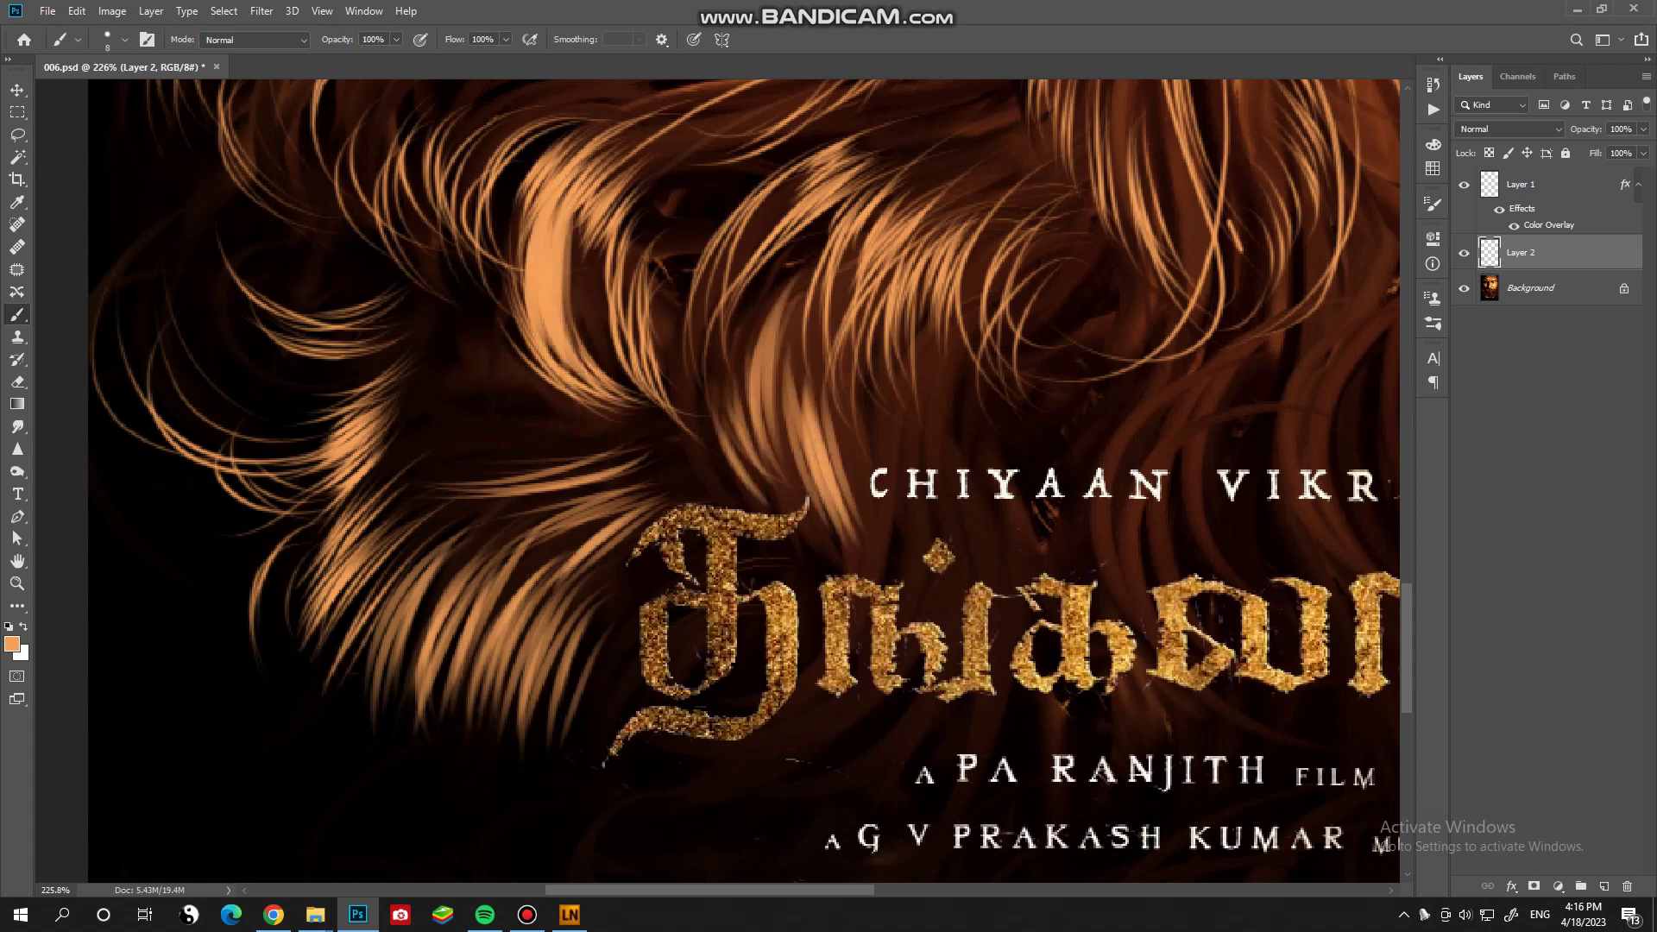
pyautogui.hotkey('ctrl', '0')
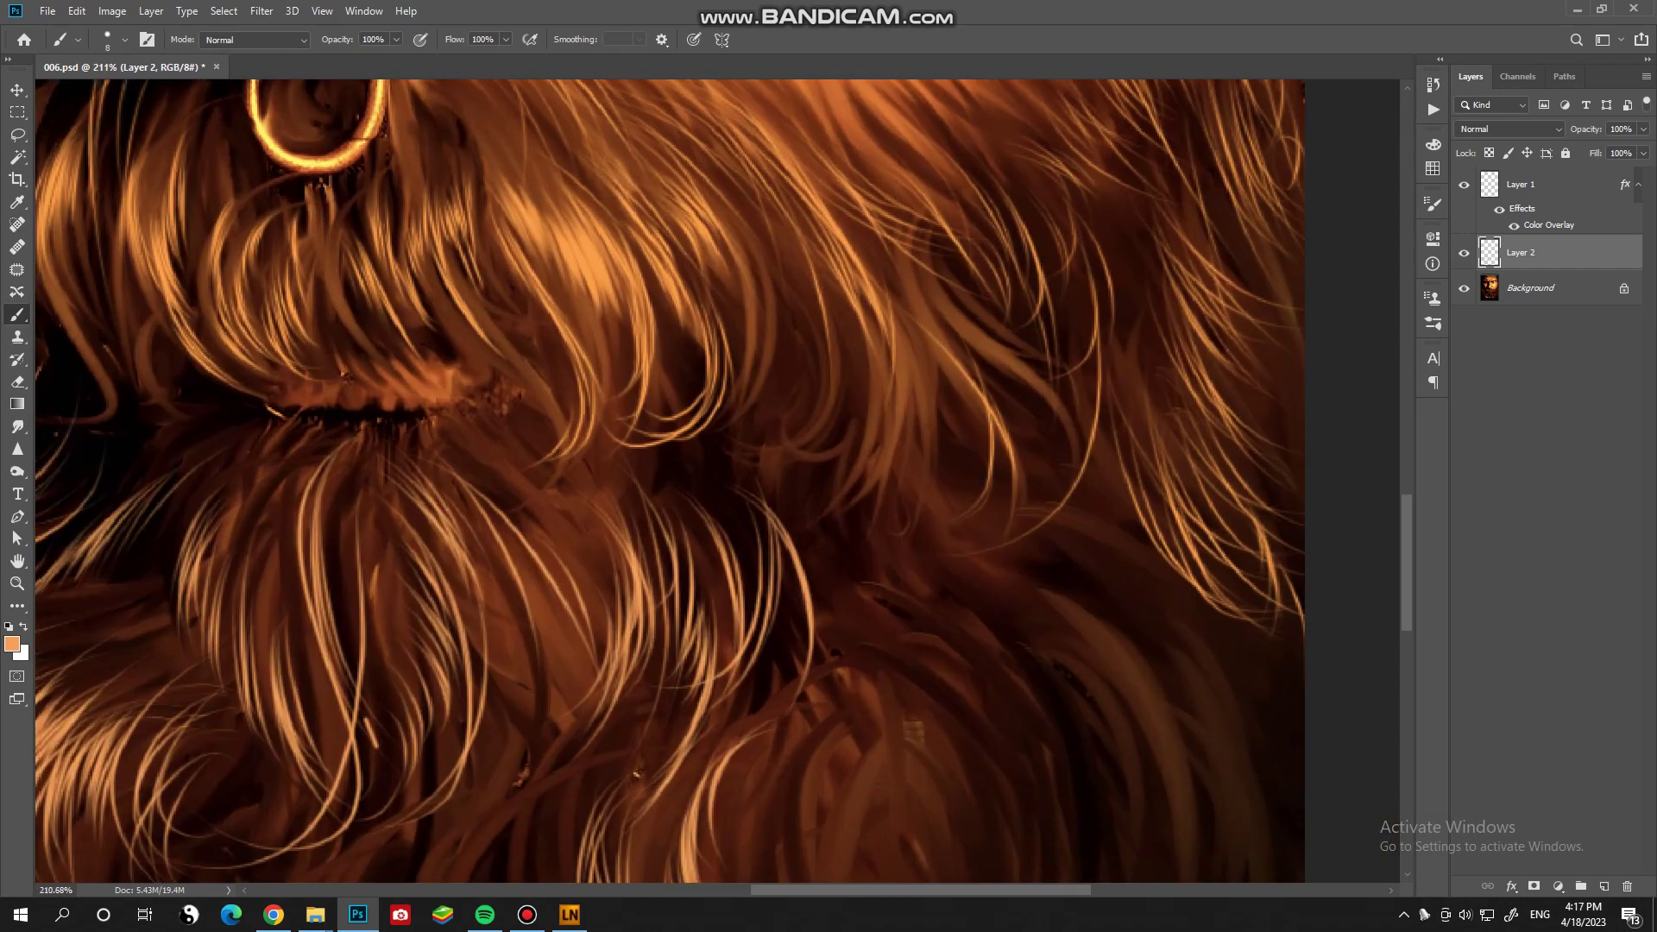
# - Paint loose curved orange strands around and below the title lettering along the beard's lower edge
pyautogui.scroll(-5, 673, 483)
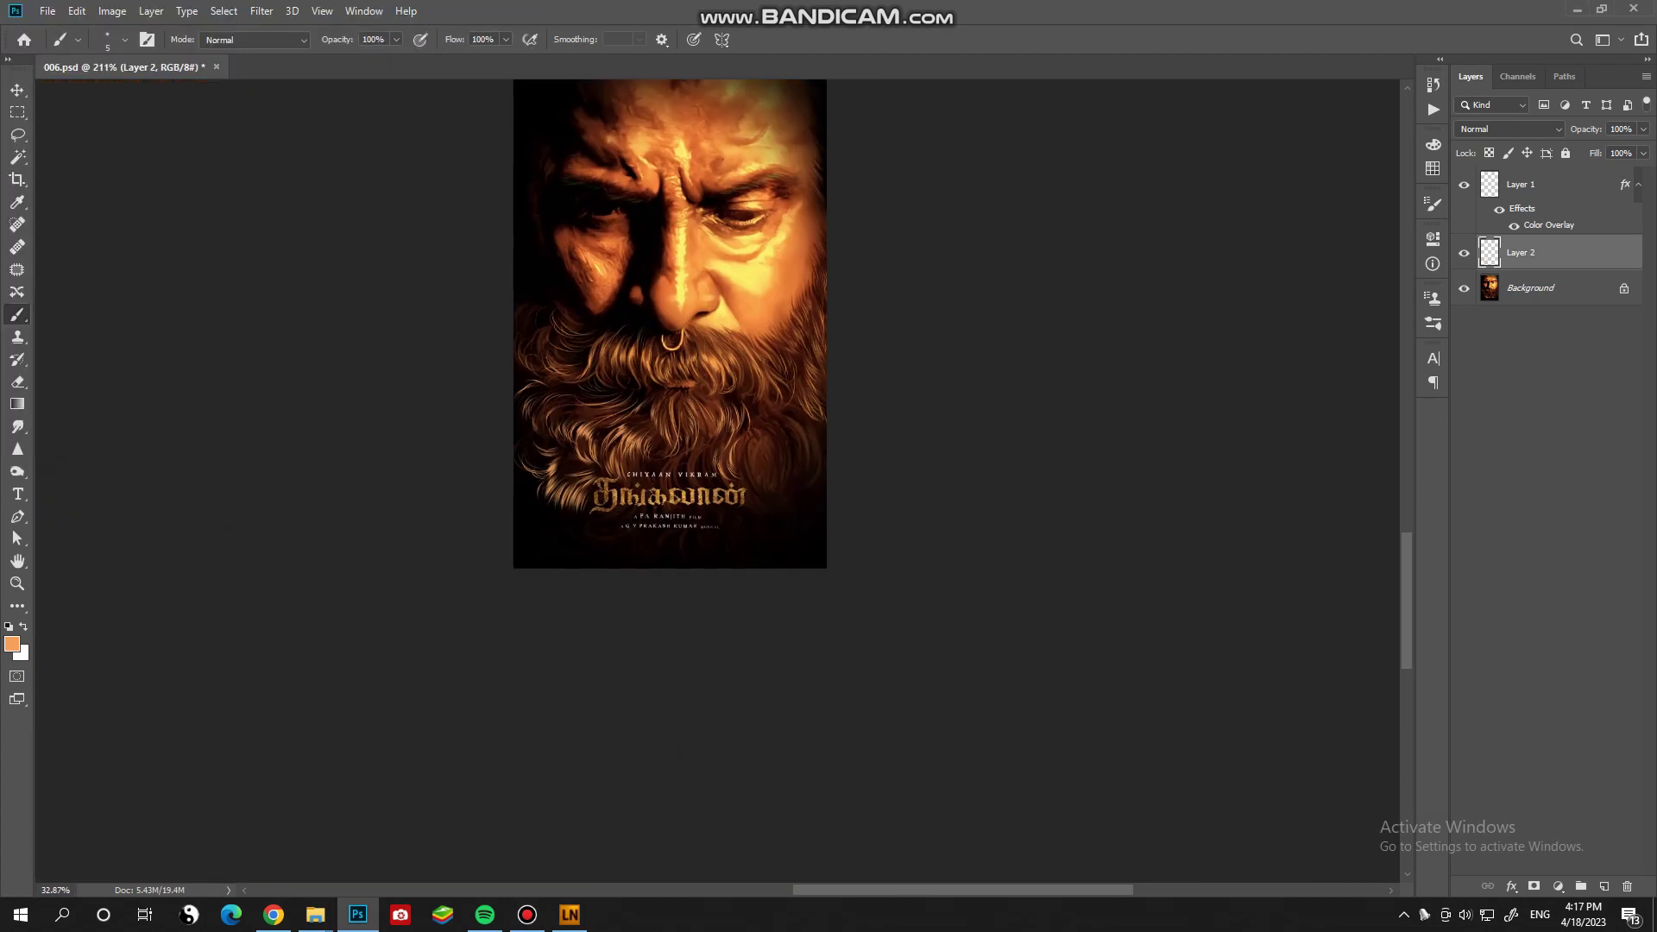
pyautogui.scroll(3, 870, 635)
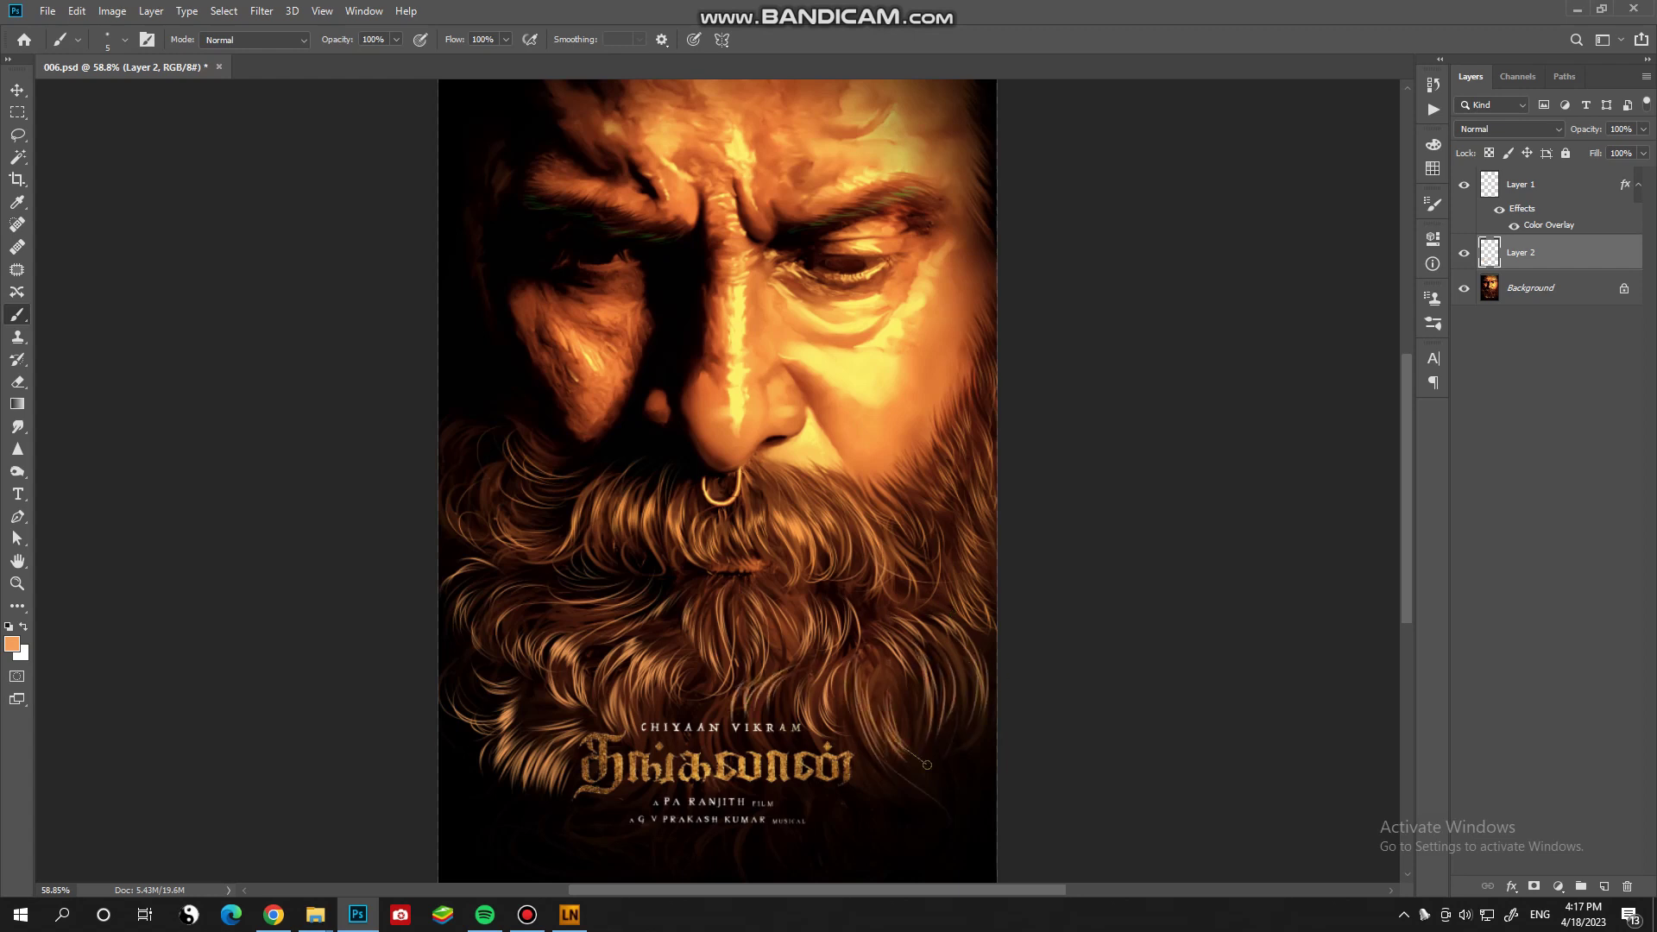
pyautogui.moveTo(557, 813); pyautogui.dragTo(505, 854)
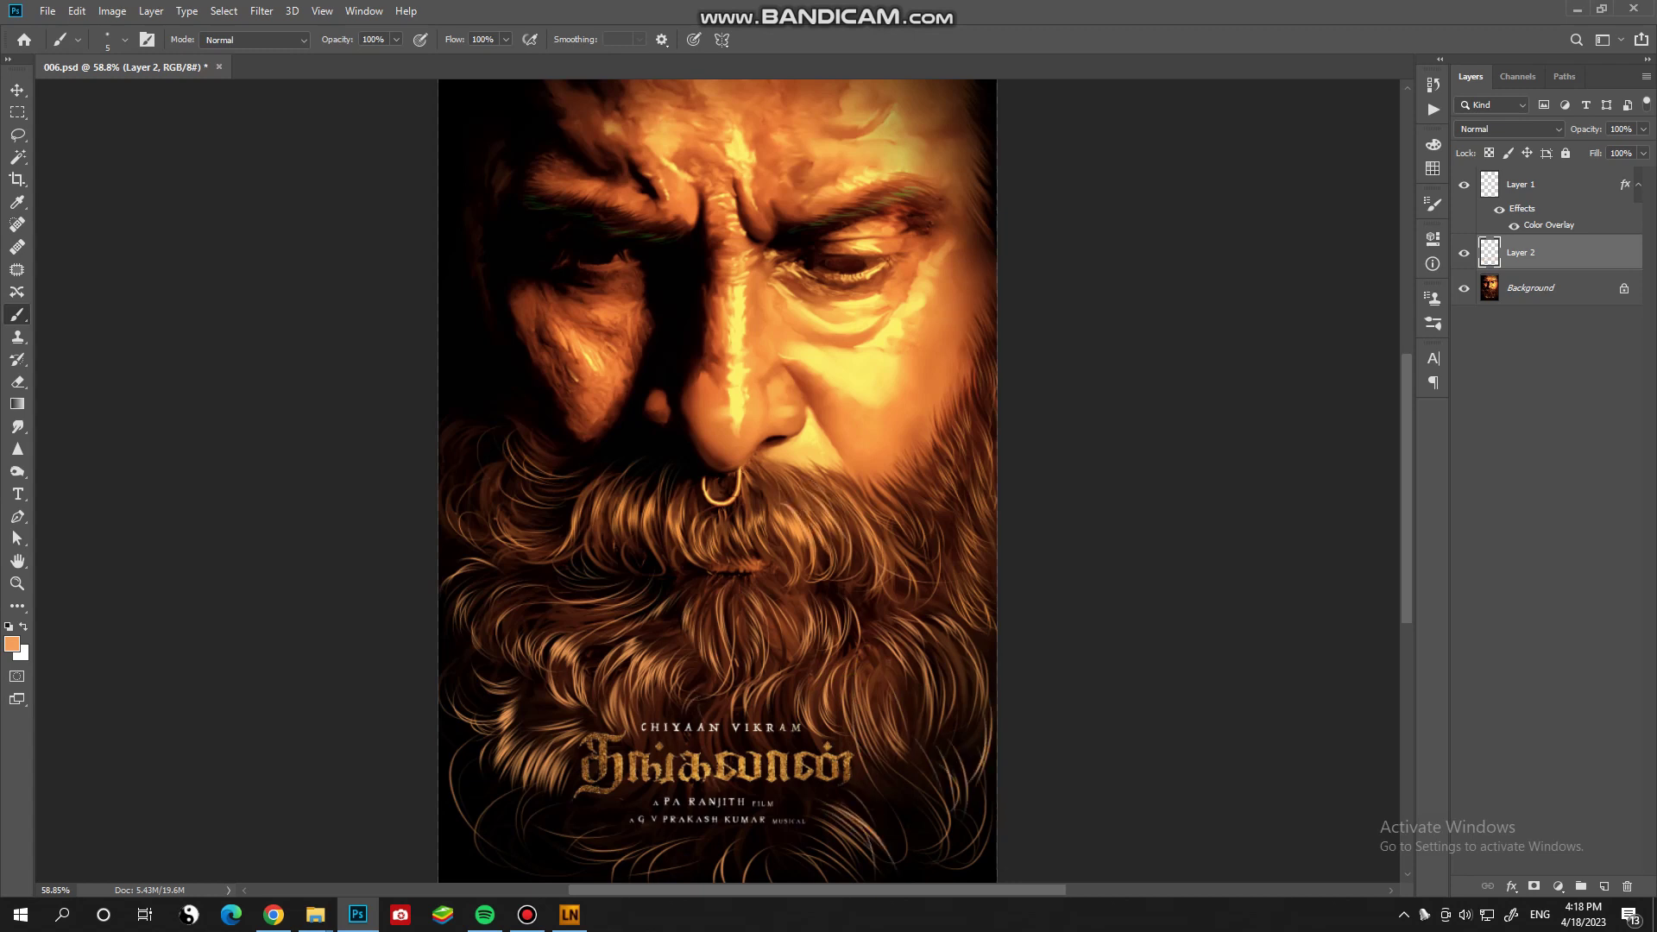
# - Paint fine orange hair strands along the dark hairline beside the lit side of the forehead
pyautogui.scroll(5, 598, 571)
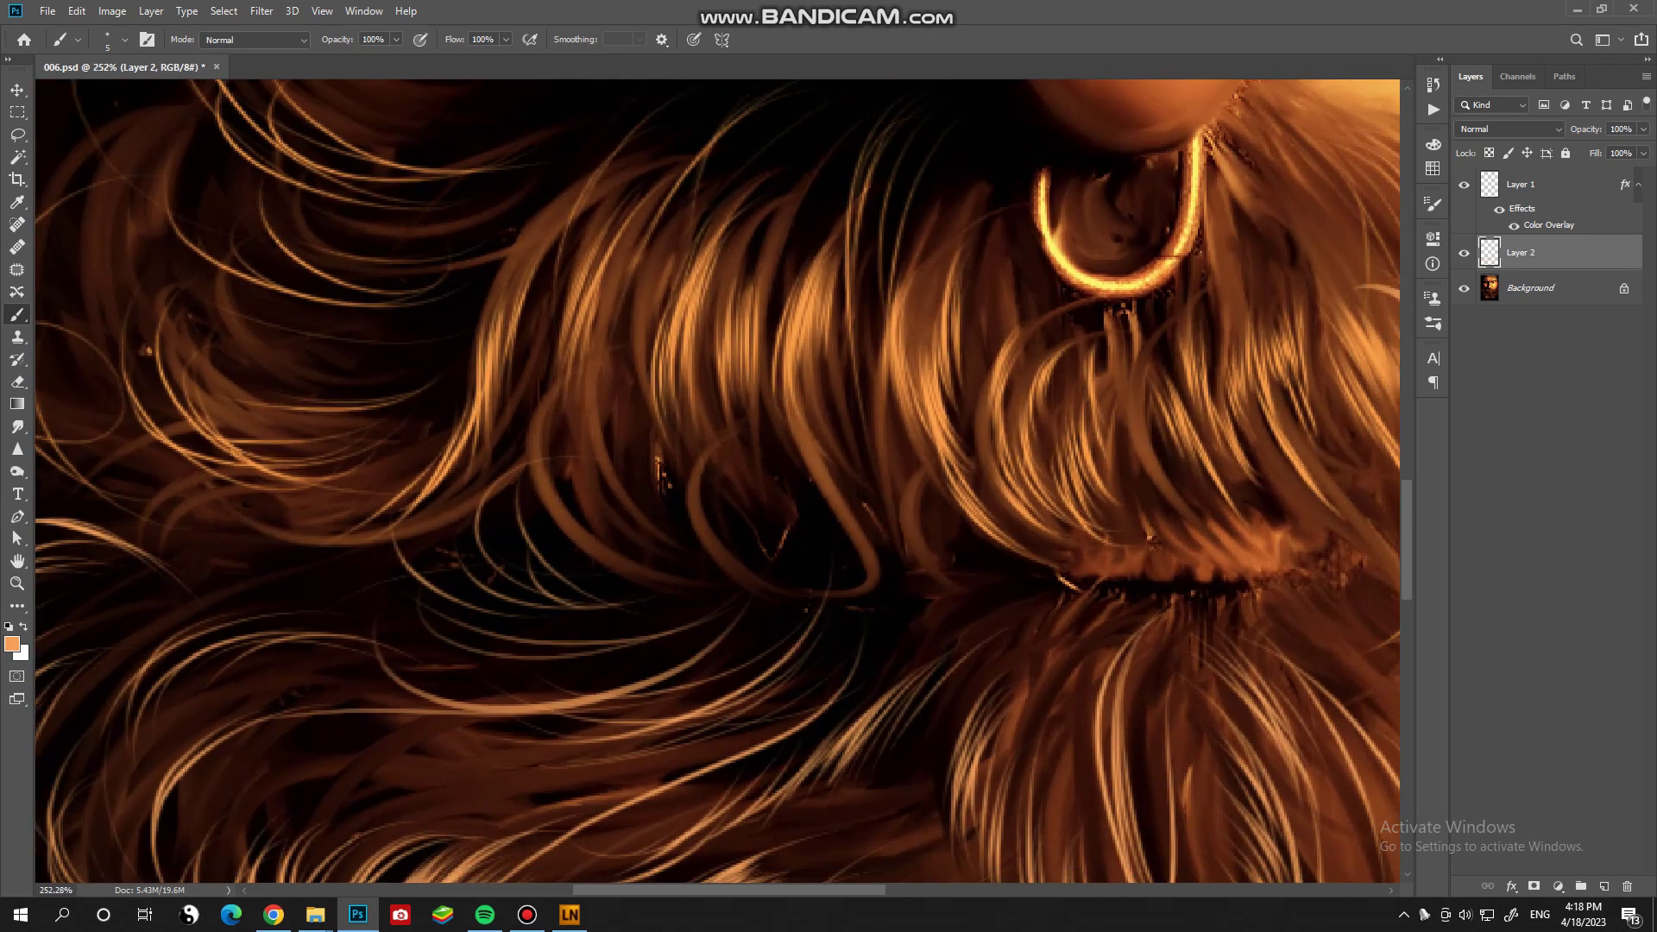
pyautogui.hotkey('ctrl', '0')
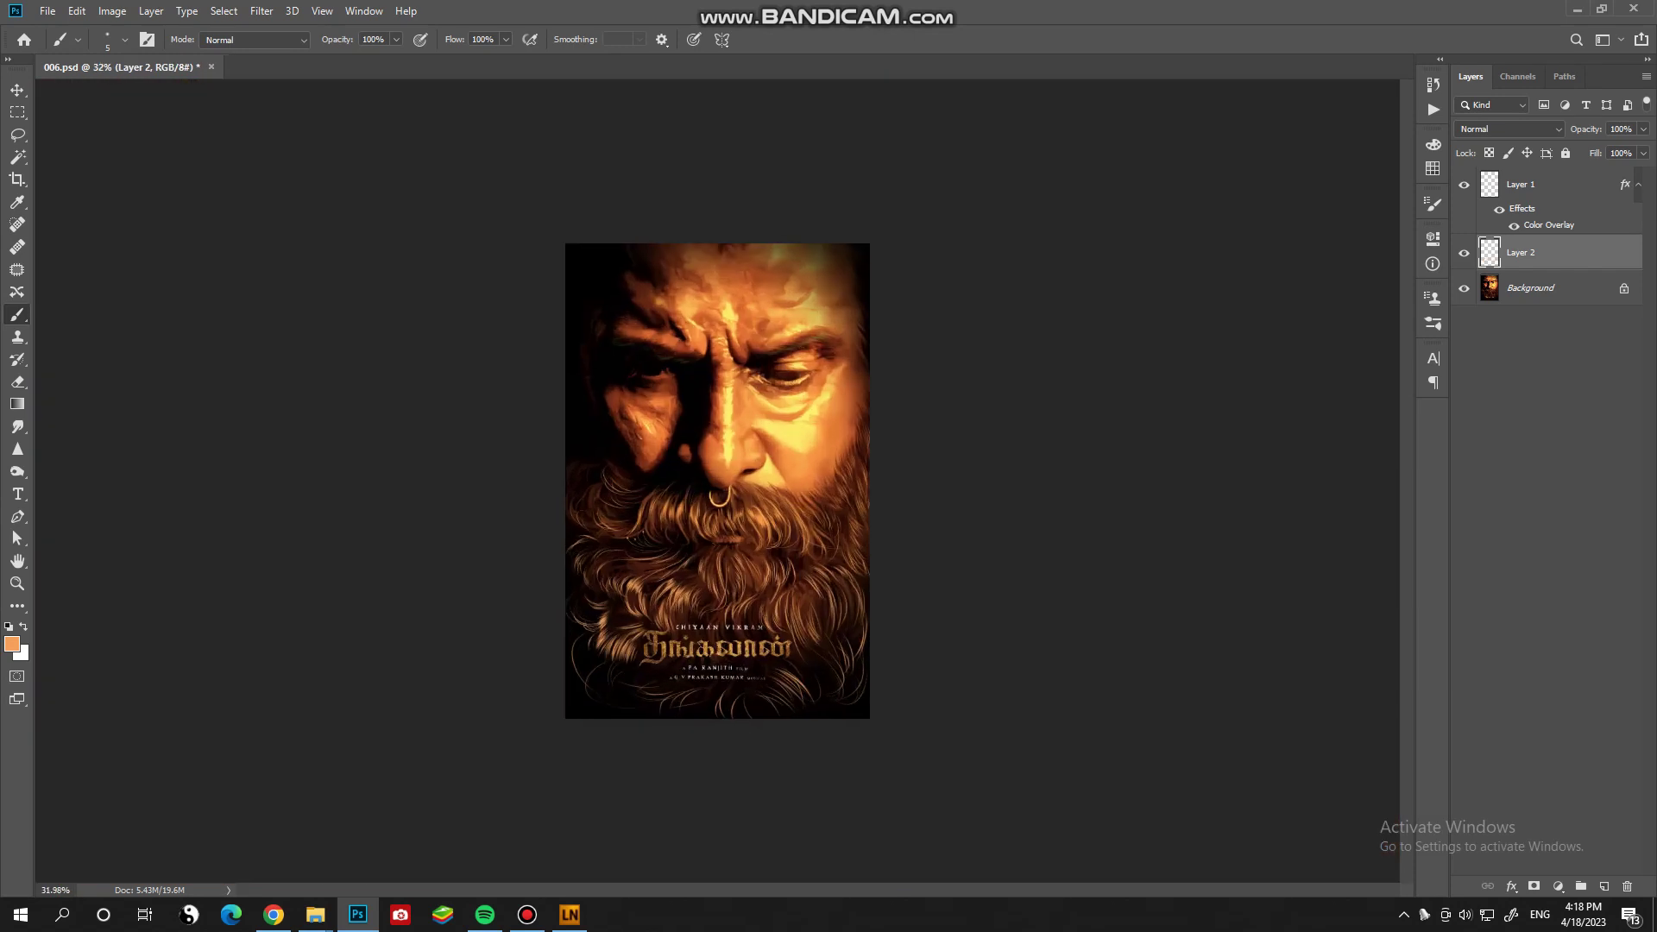
pyautogui.scroll(5, 520, 493)
pyautogui.scroll(-3, 520, 493)
pyautogui.scroll(2, 431, 461)
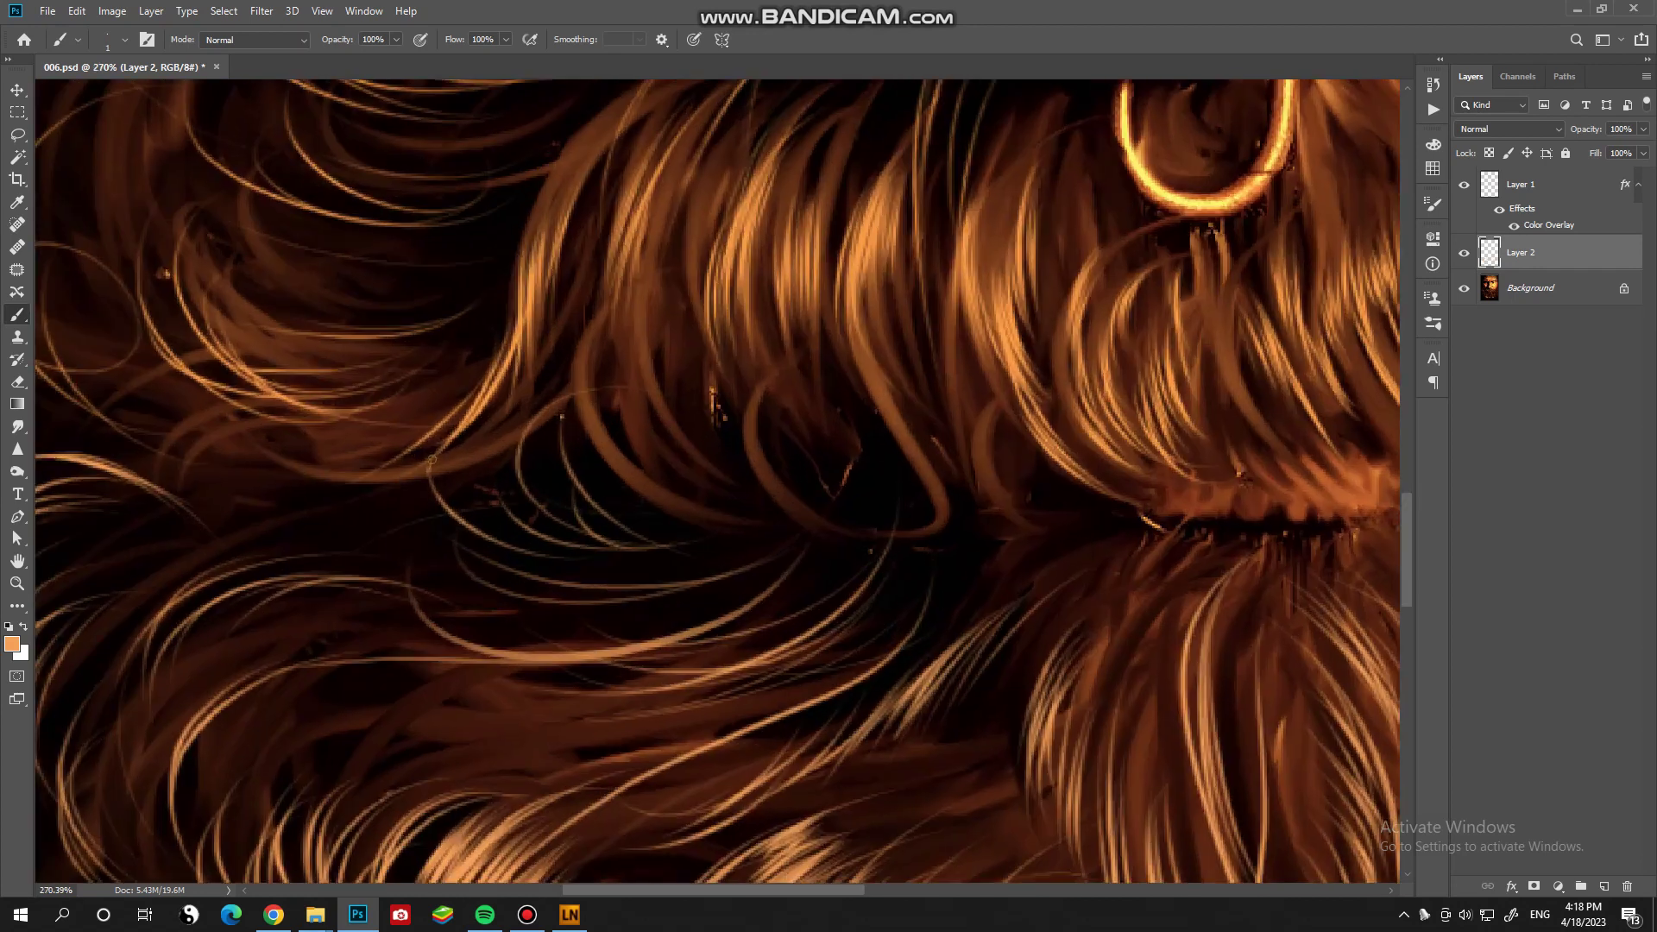
pyautogui.hotkey('ctrl', '0')
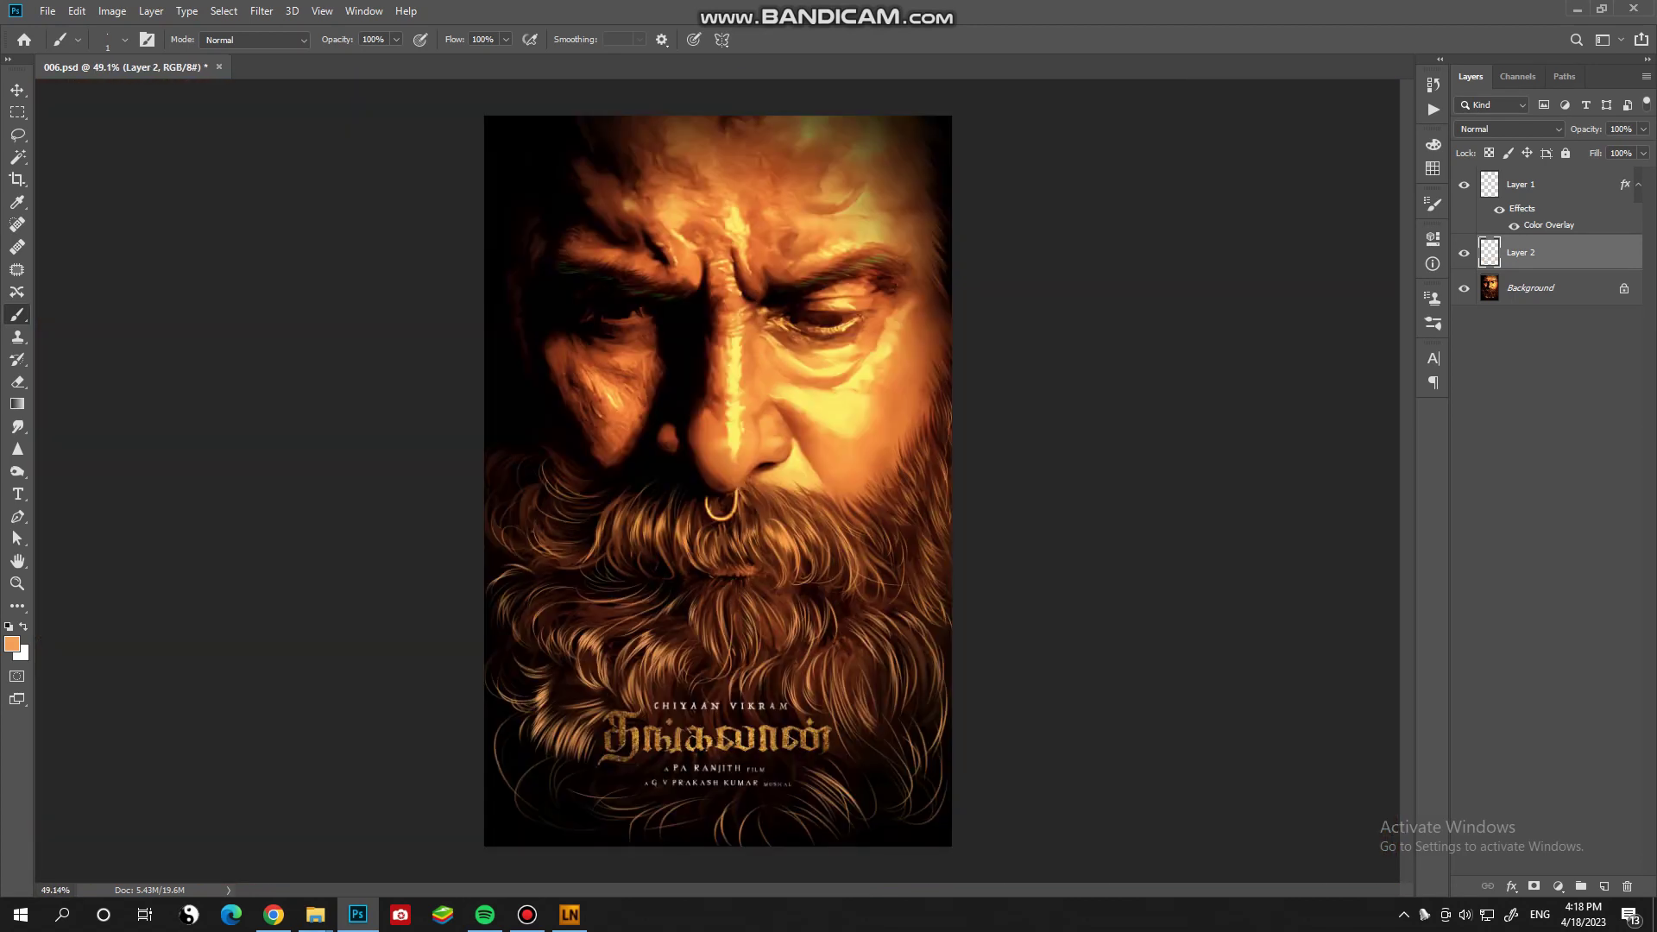
pyautogui.scroll(4, 1076, 85)
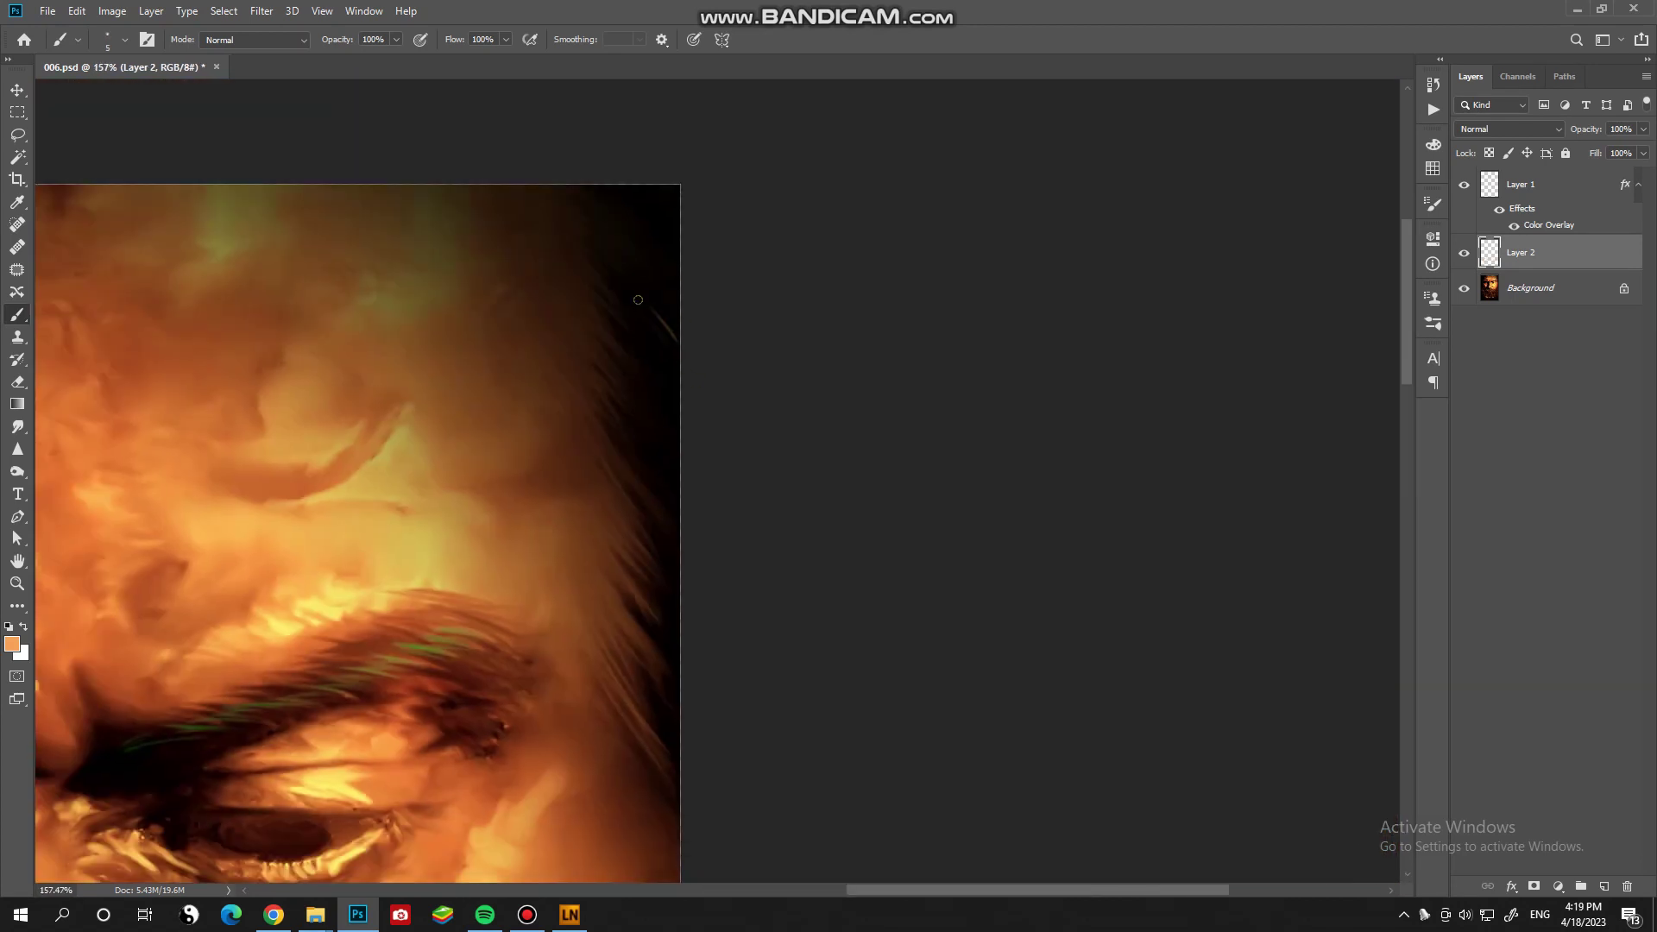
pyautogui.scroll(-5, 627, 396)
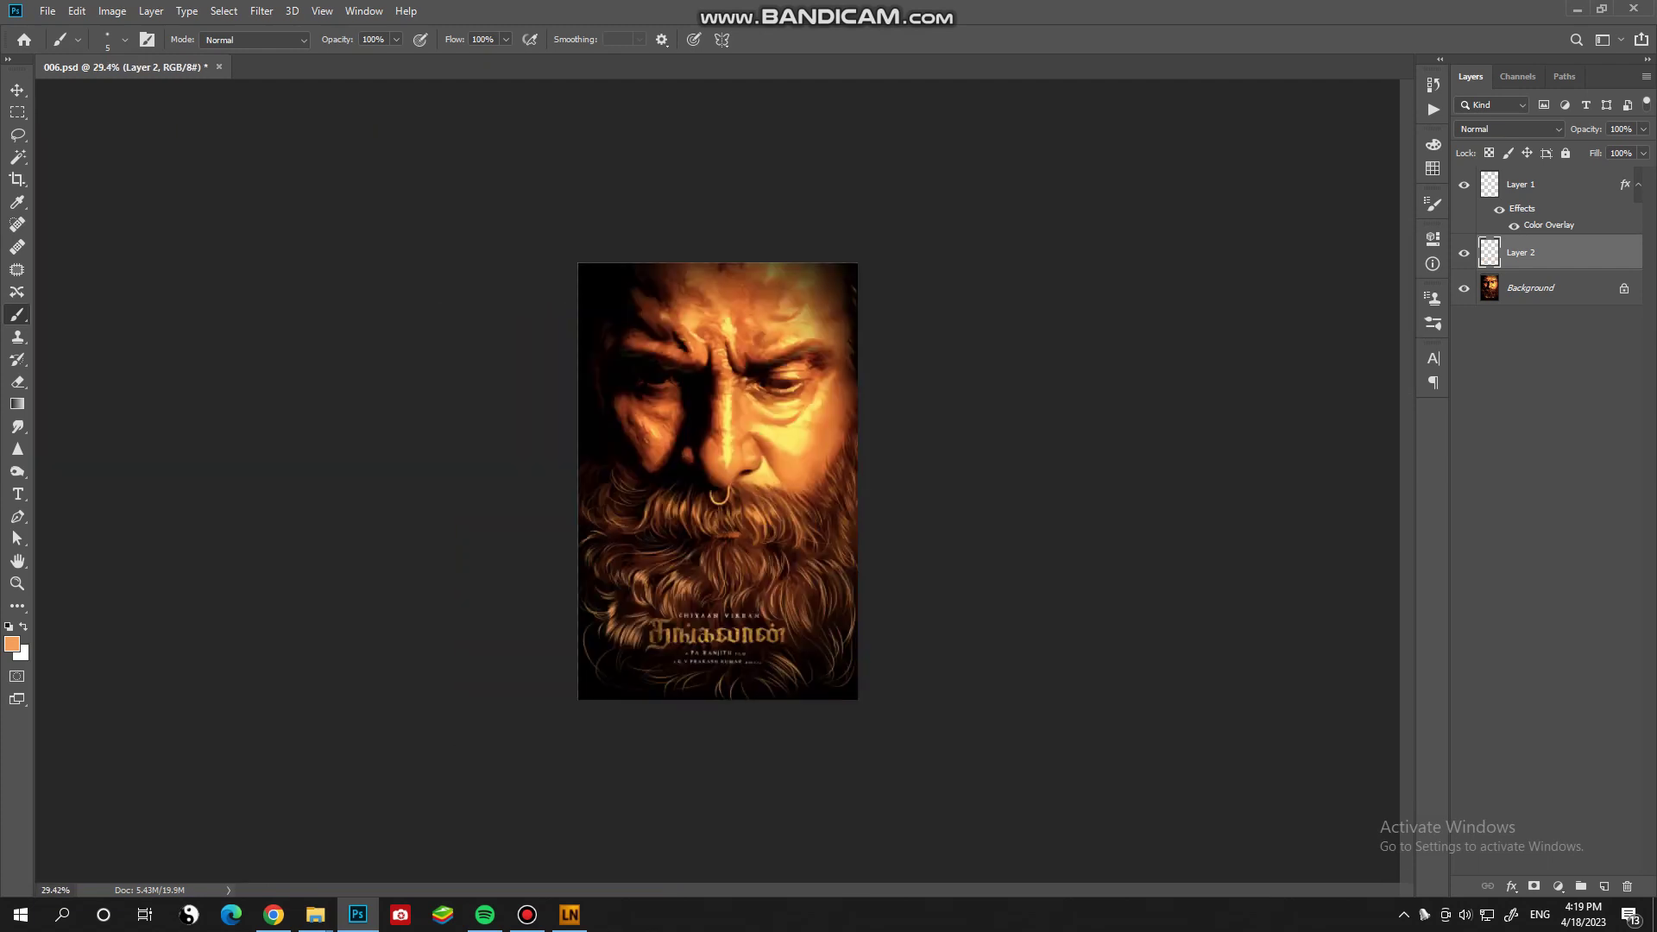
# - Add a new empty layer above Layer 2 and switch to the full-screen view with menu bar
pyautogui.scroll(3, 717, 480)
pyautogui.hotkey('ctrl', 'shift', 'alt', 'n')
pyautogui.press('f')
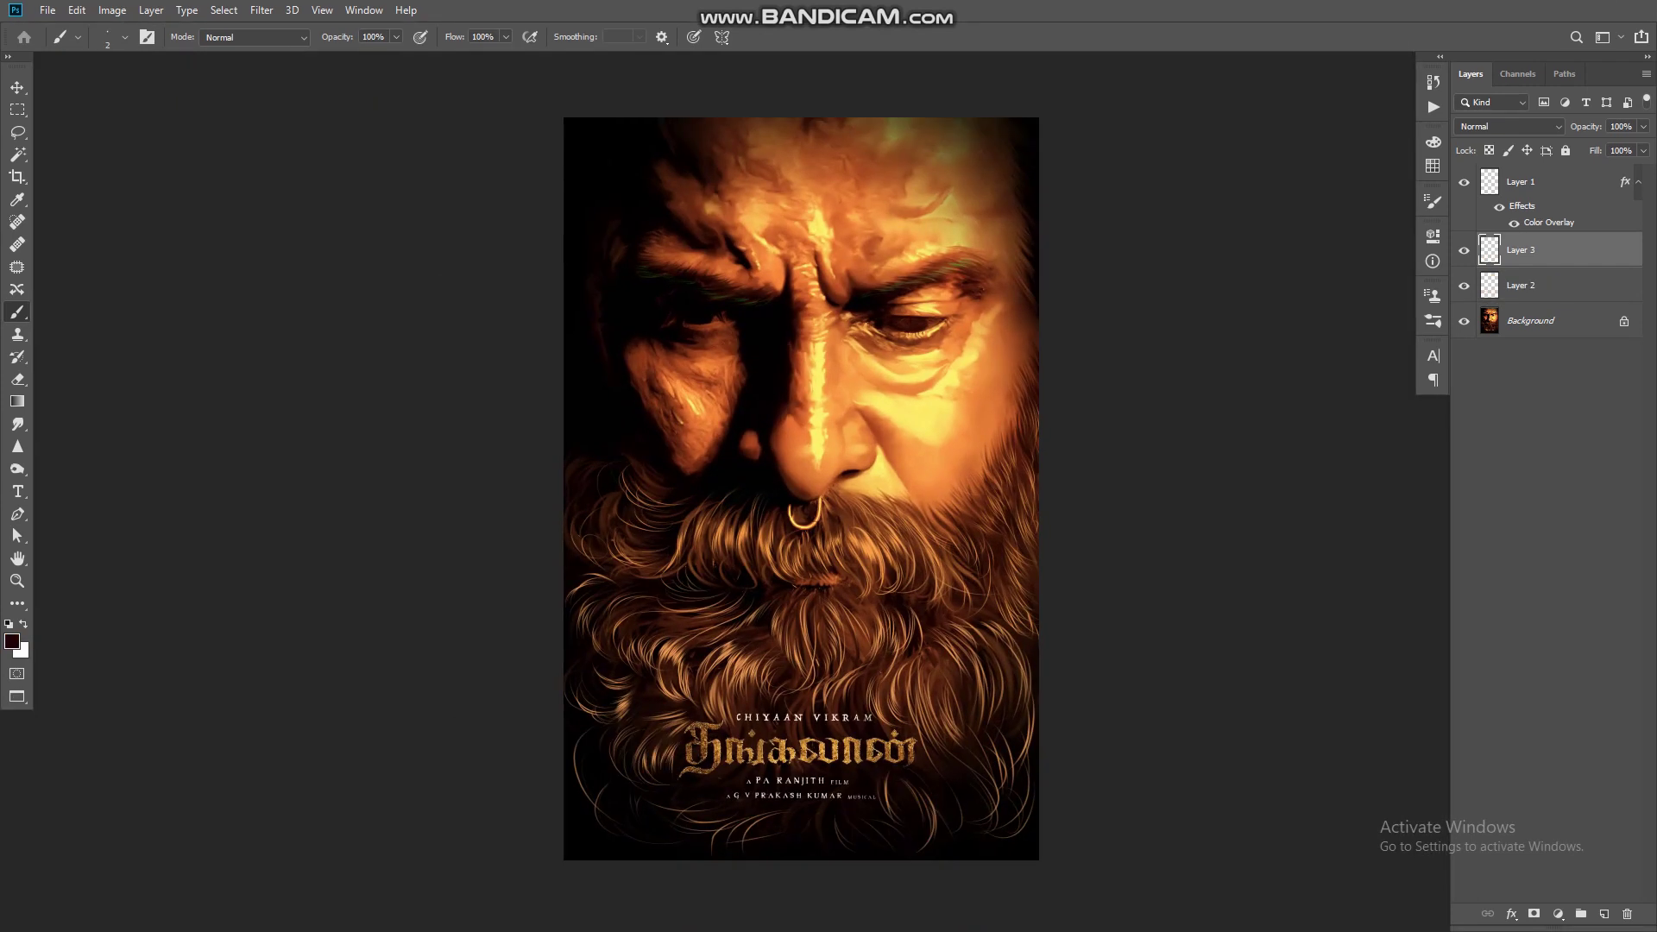
# - Set the background colour to brown #8a471c and add a new empty layer at the top of the layer stack
pyautogui.scroll(4, 717, 345)
pyautogui.press('i')
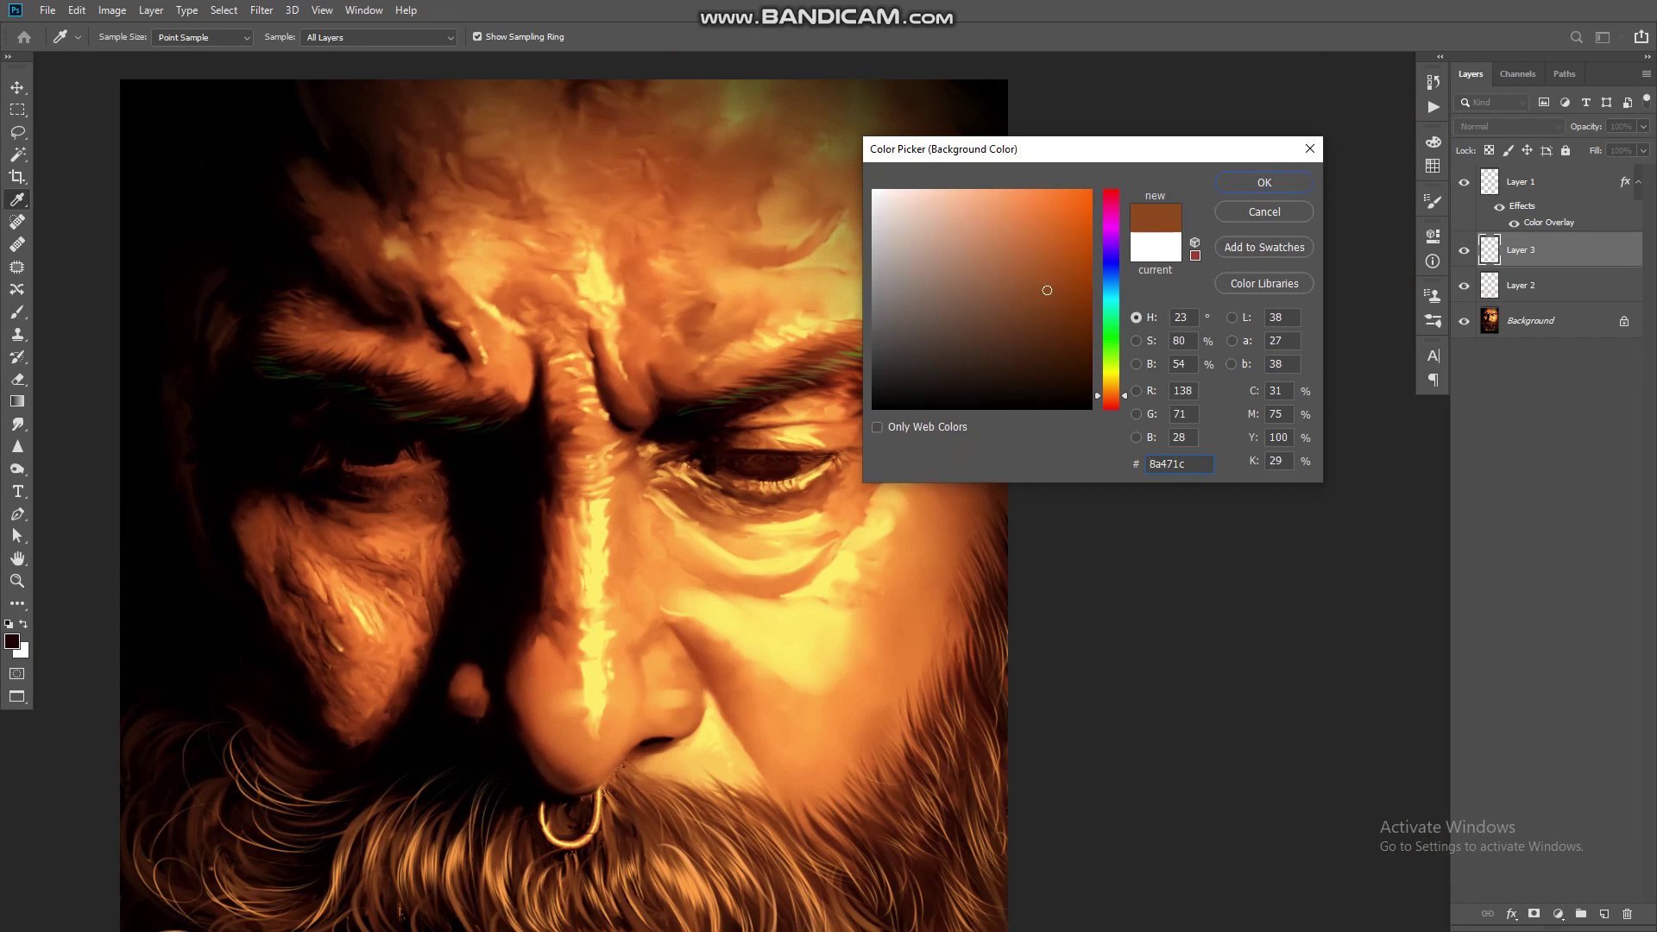
pyautogui.press('Return')
pyautogui.press('b')
pyautogui.hotkey('ctrl', 'shift', 'alt', 'n')
pyautogui.scroll(3, 664, 492)
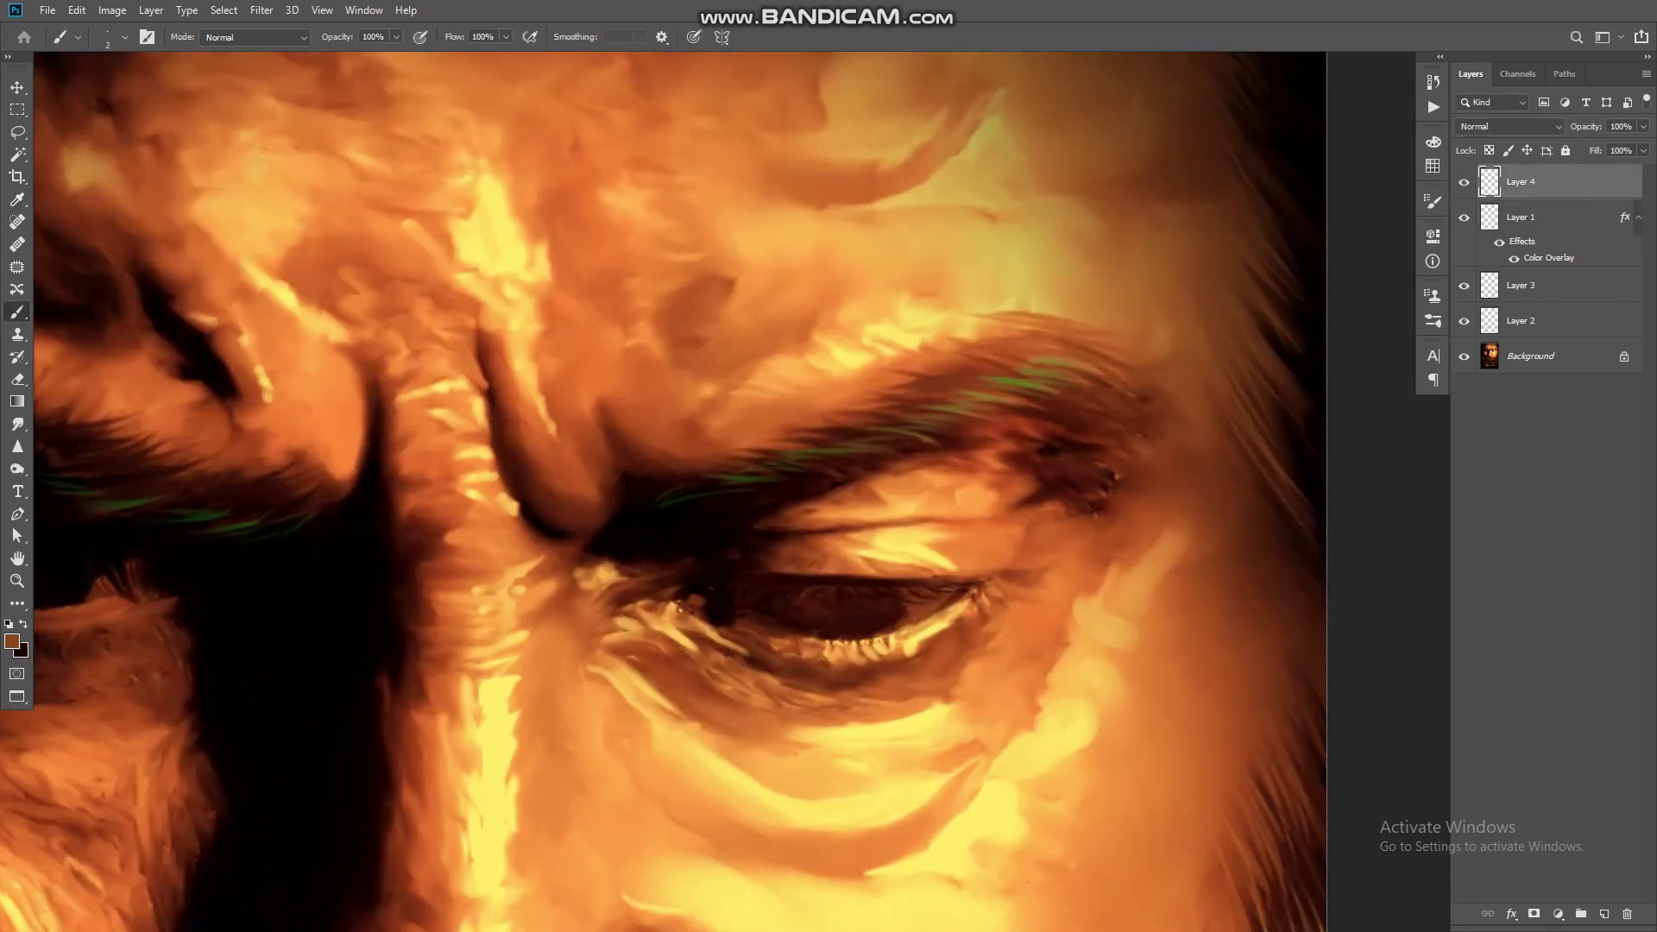
# - Set the foreground colour to light orange and paint thin hairs over the green strands in the lit-side eyebrow
pyautogui.click(13, 641)
pyautogui.click(1047, 289)
pyautogui.press('Return')
pyautogui.moveTo(779, 457); pyautogui.dragTo(1103, 397)
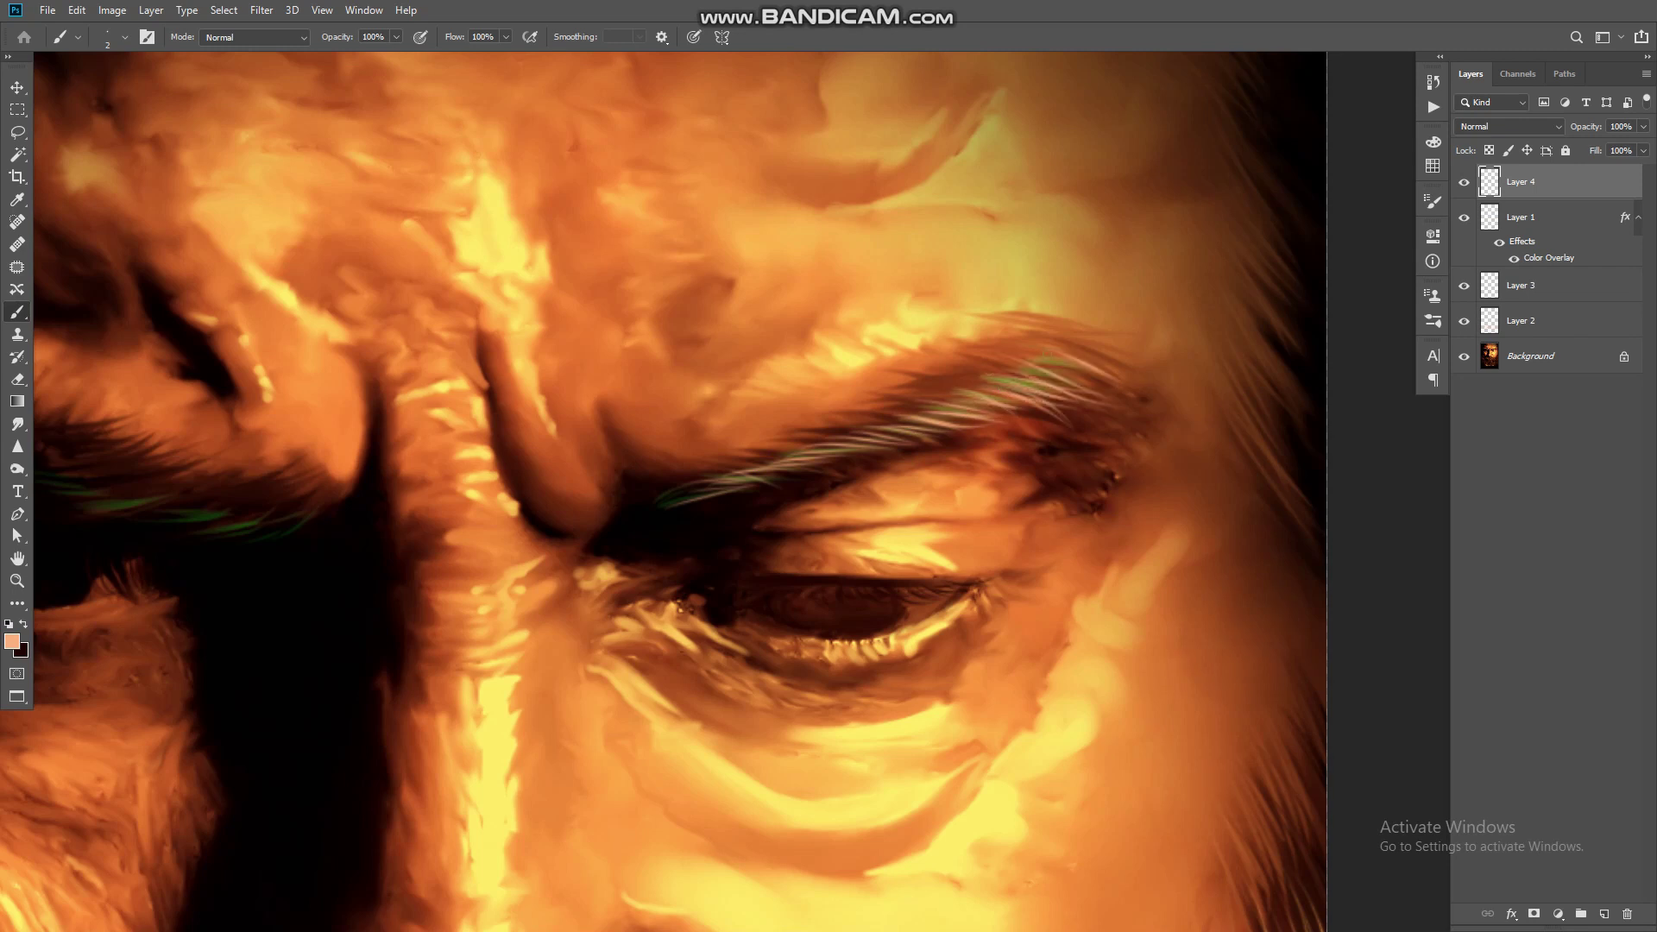
# - Paint thin light-orange hairs over the green strands along the whole shadowed-side eyebrow
pyautogui.scroll(-6, 1102, 397)
pyautogui.scroll(8, 824, 470)
pyautogui.moveTo(565, 360)
pyautogui.mouseDown()
pyautogui.moveTo(433, 371)
pyautogui.moveTo(917, 484)
pyautogui.moveTo(1087, 535)
pyautogui.moveTo(1105, 557)
pyautogui.mouseUp()
pyautogui.moveTo(1105, 556); pyautogui.dragTo(751, 384)
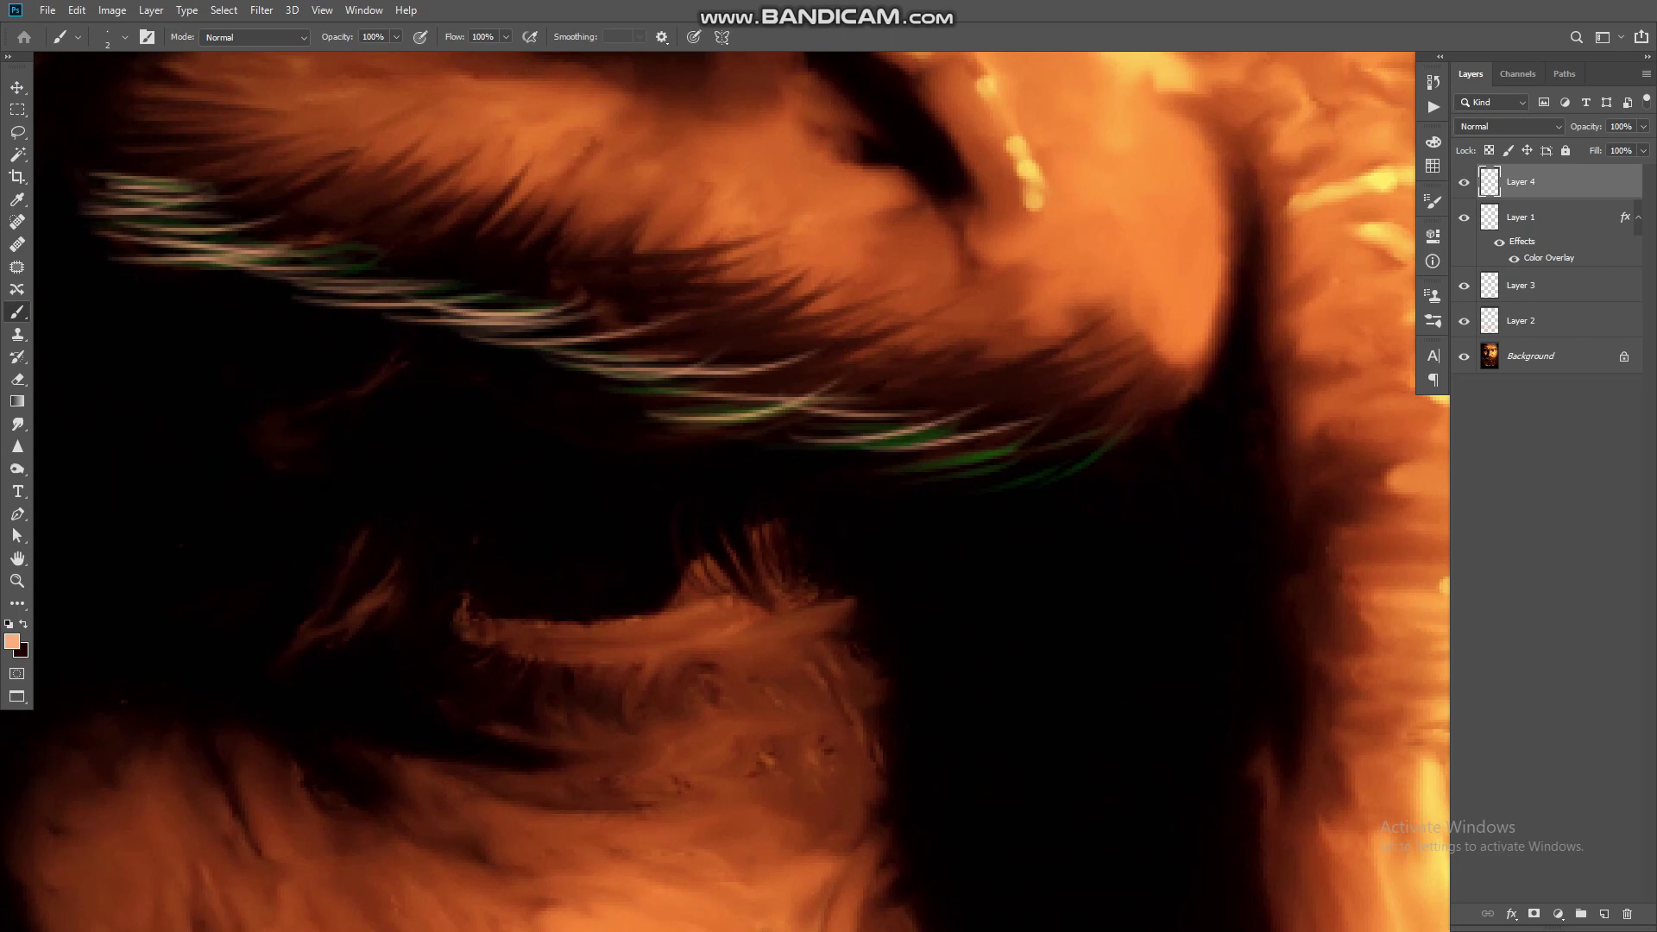
pyautogui.scroll(-6, 828, 492)
pyautogui.scroll(3, 1036, 561)
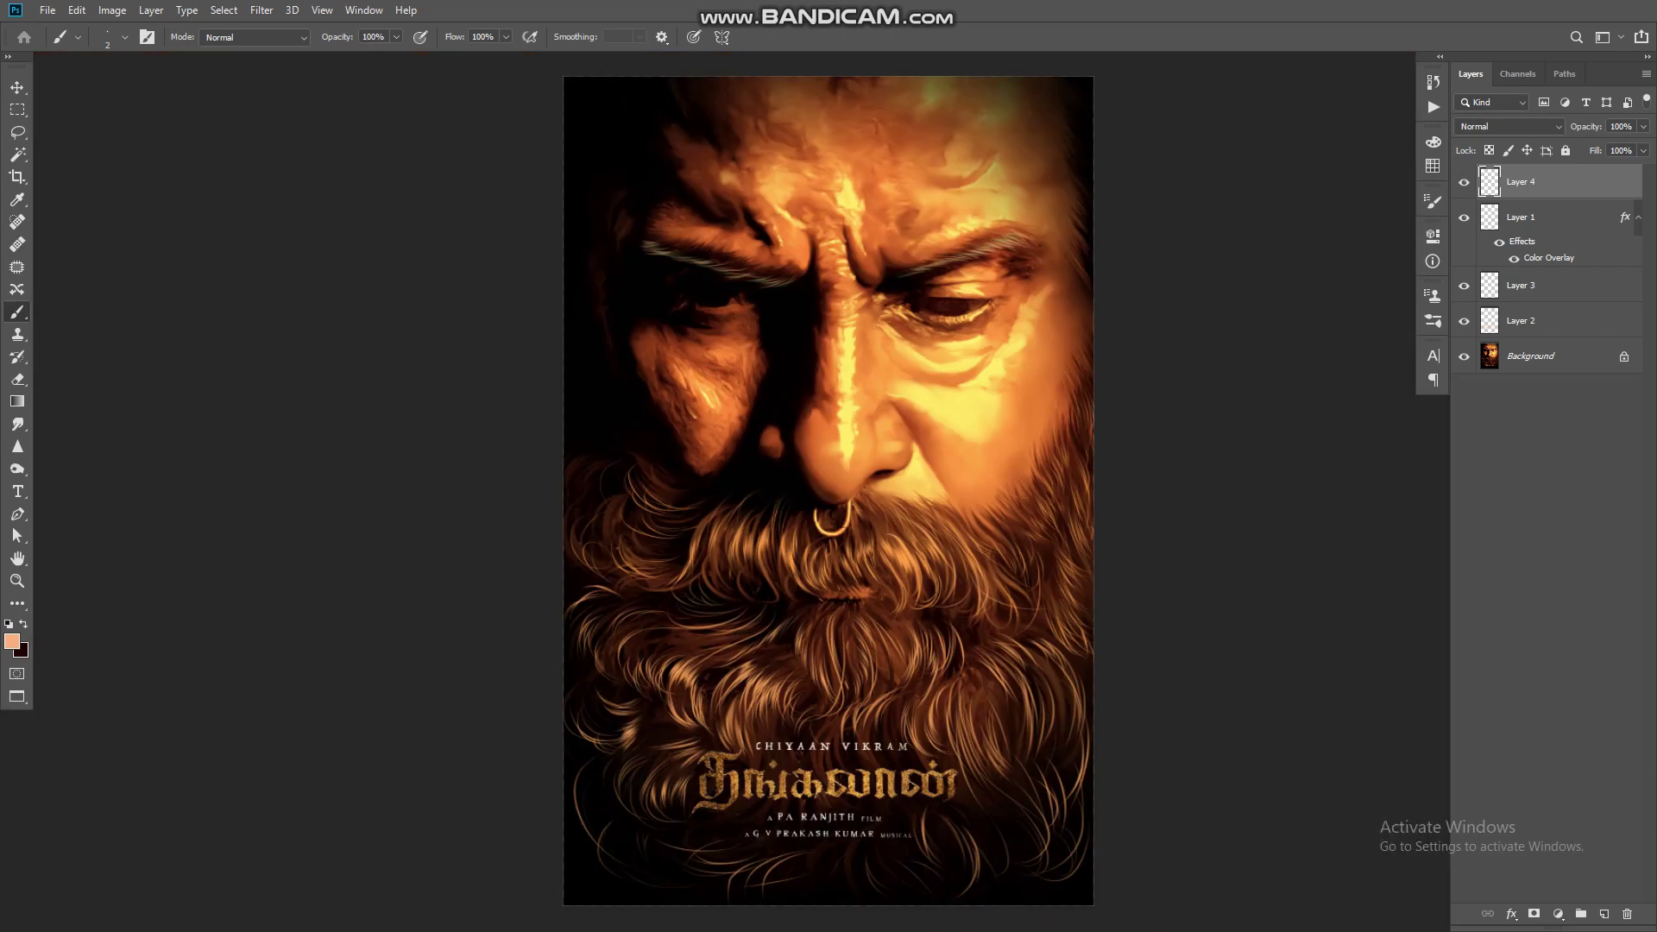
# - Outline the green strands of the lit-side eyebrow with the Lasso and make the Background layer active
pyautogui.scroll(5, 1008, 261)
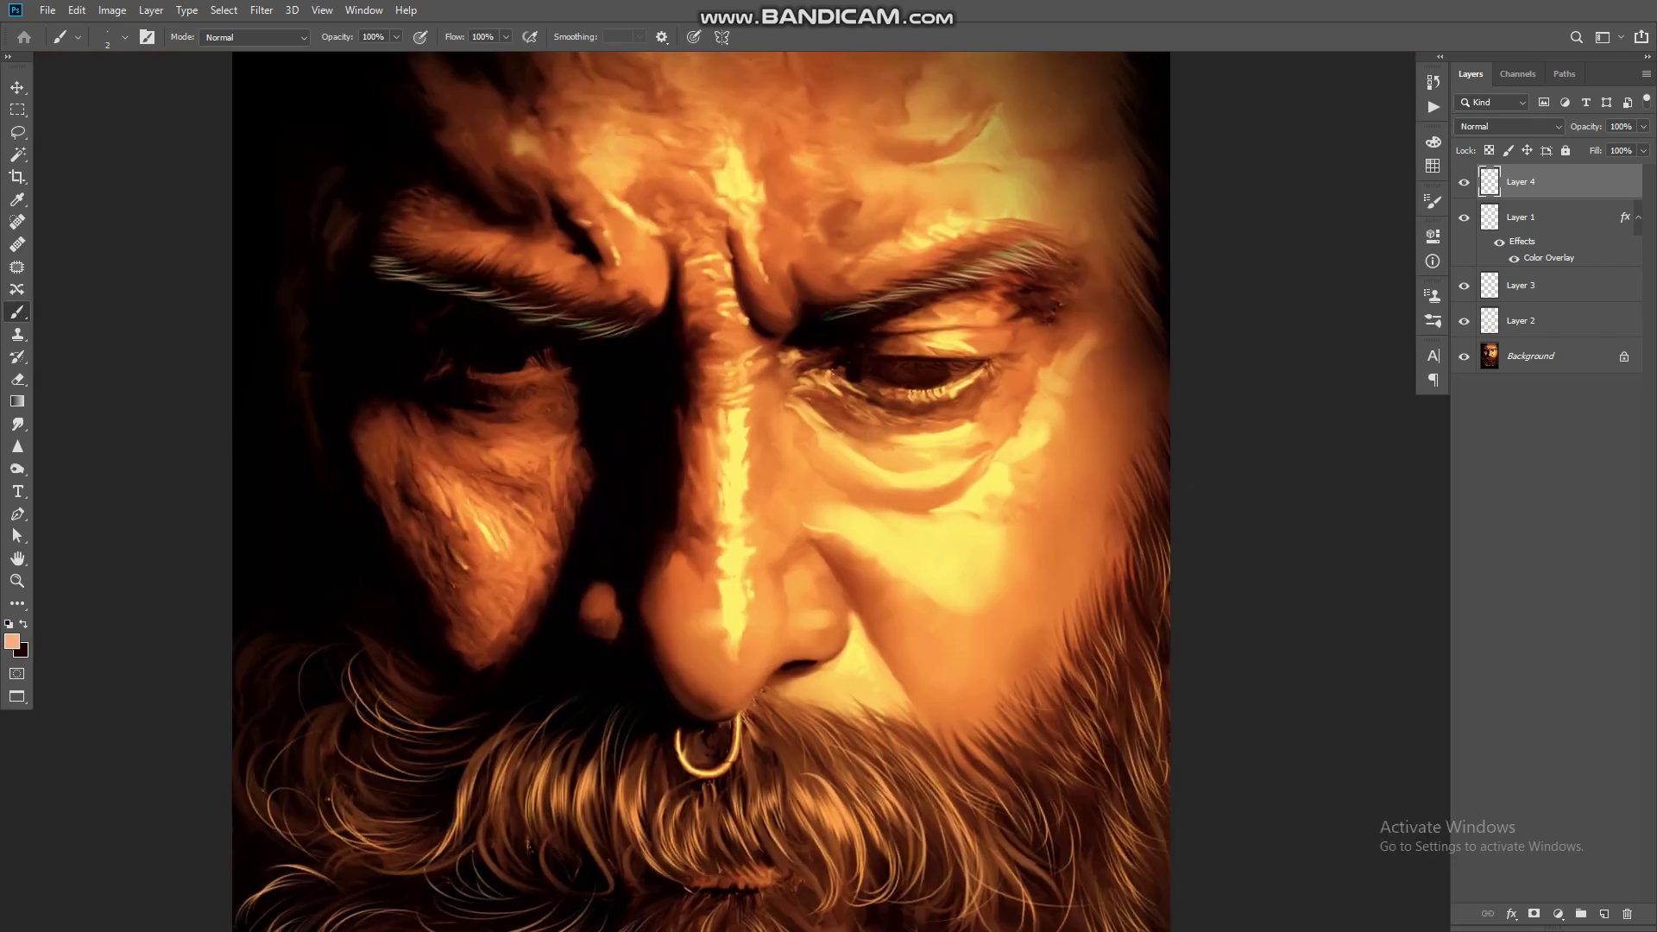
pyautogui.press('l')
pyautogui.moveTo(700, 393); pyautogui.dragTo(729, 380)
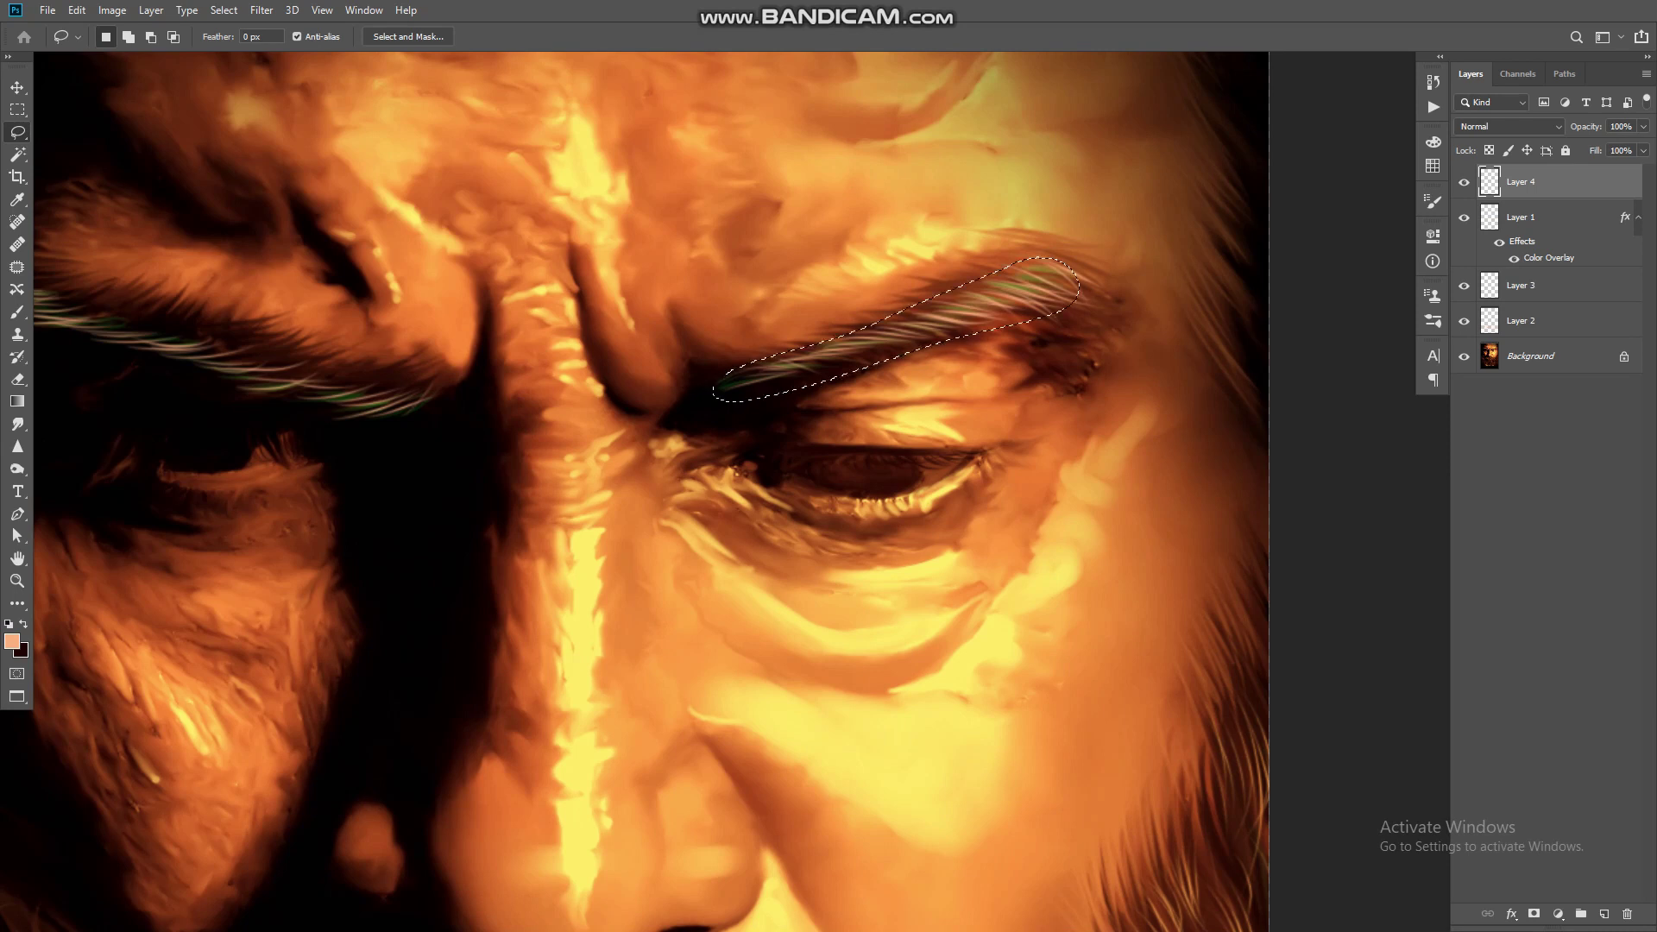
pyautogui.hotkey('alt', ',')
pyautogui.press('m')
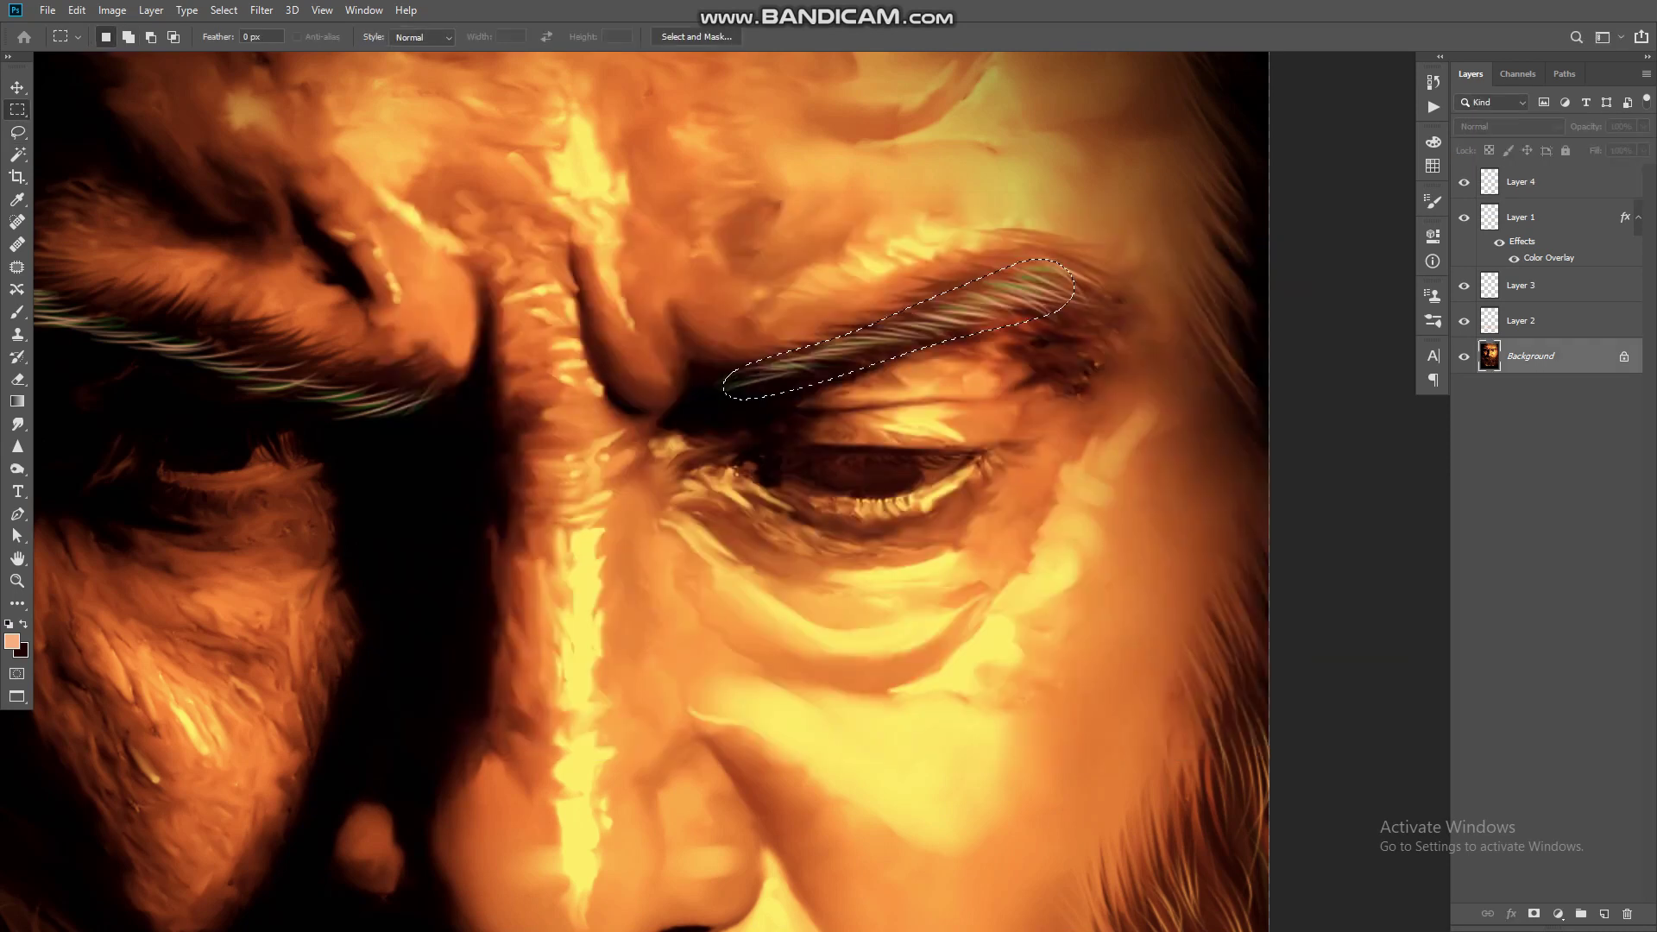
# - Adjust the selected lit-side eyebrow area on the Background layer with Hue/Saturation and Curves
pyautogui.hotkey('ctrl', 'm')
pyautogui.press('Escape')
pyautogui.hotkey('ctrl', 'u')
pyautogui.press('Return')
pyautogui.hotkey('ctrl', 'm')
pyautogui.moveTo(1147, 638); pyautogui.dragTo(1167, 610)
# - Outline the green strands of the shadowed-side eyebrow with the Lasso
pyautogui.press('l')
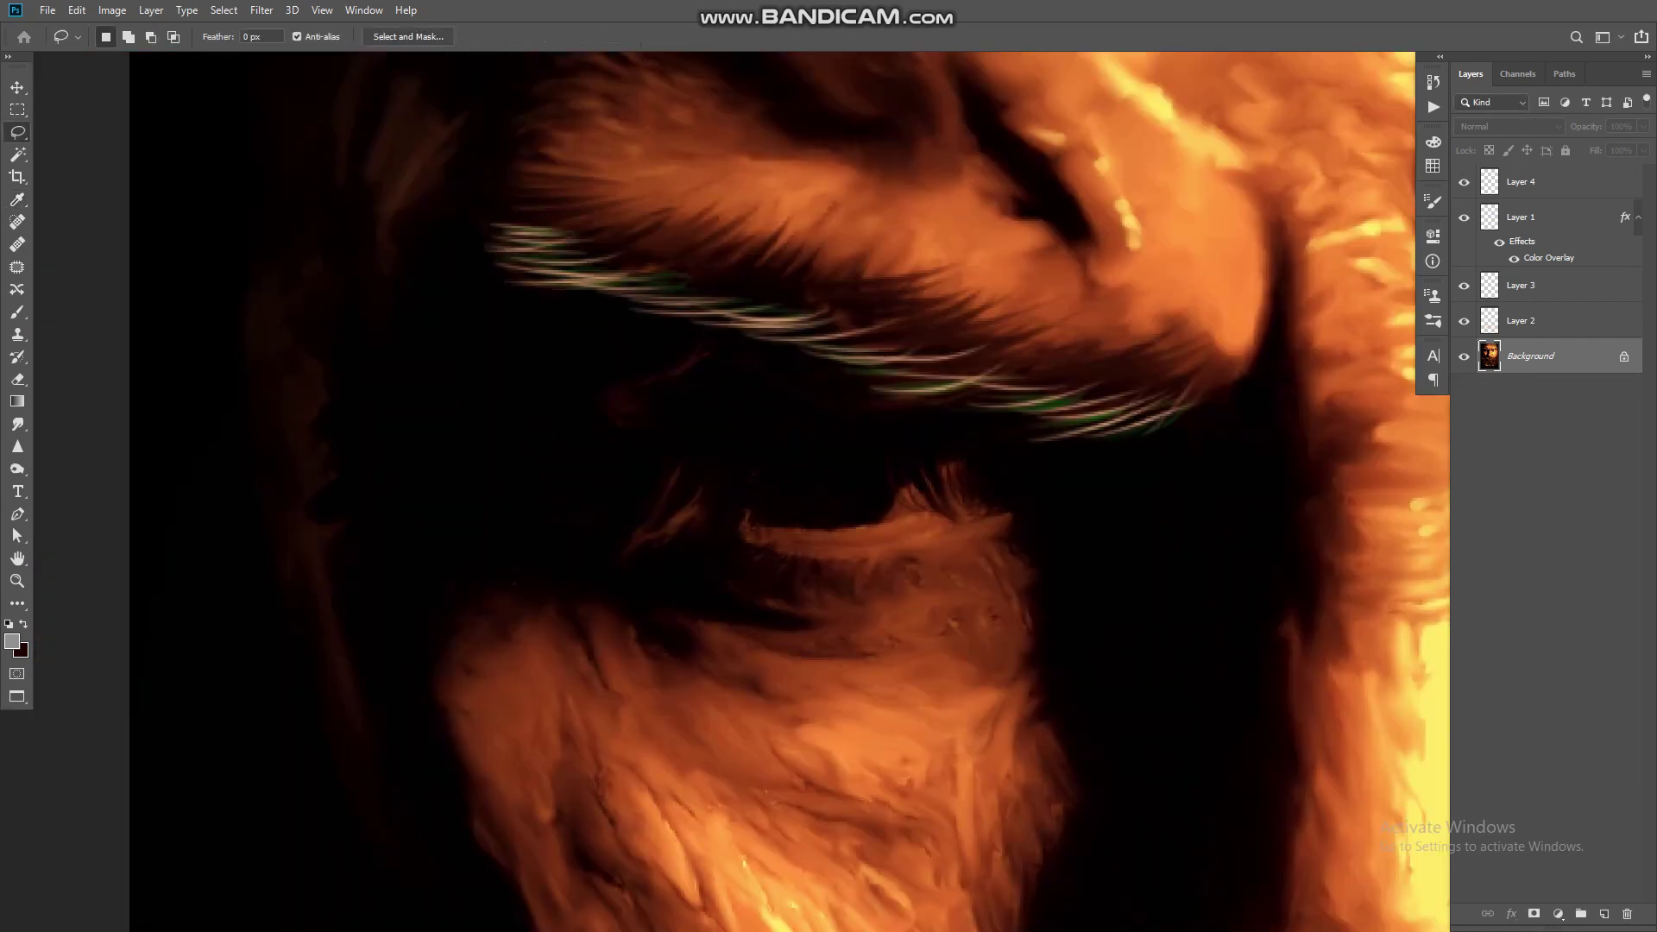
pyautogui.moveTo(1187, 383); pyautogui.dragTo(518, 237)
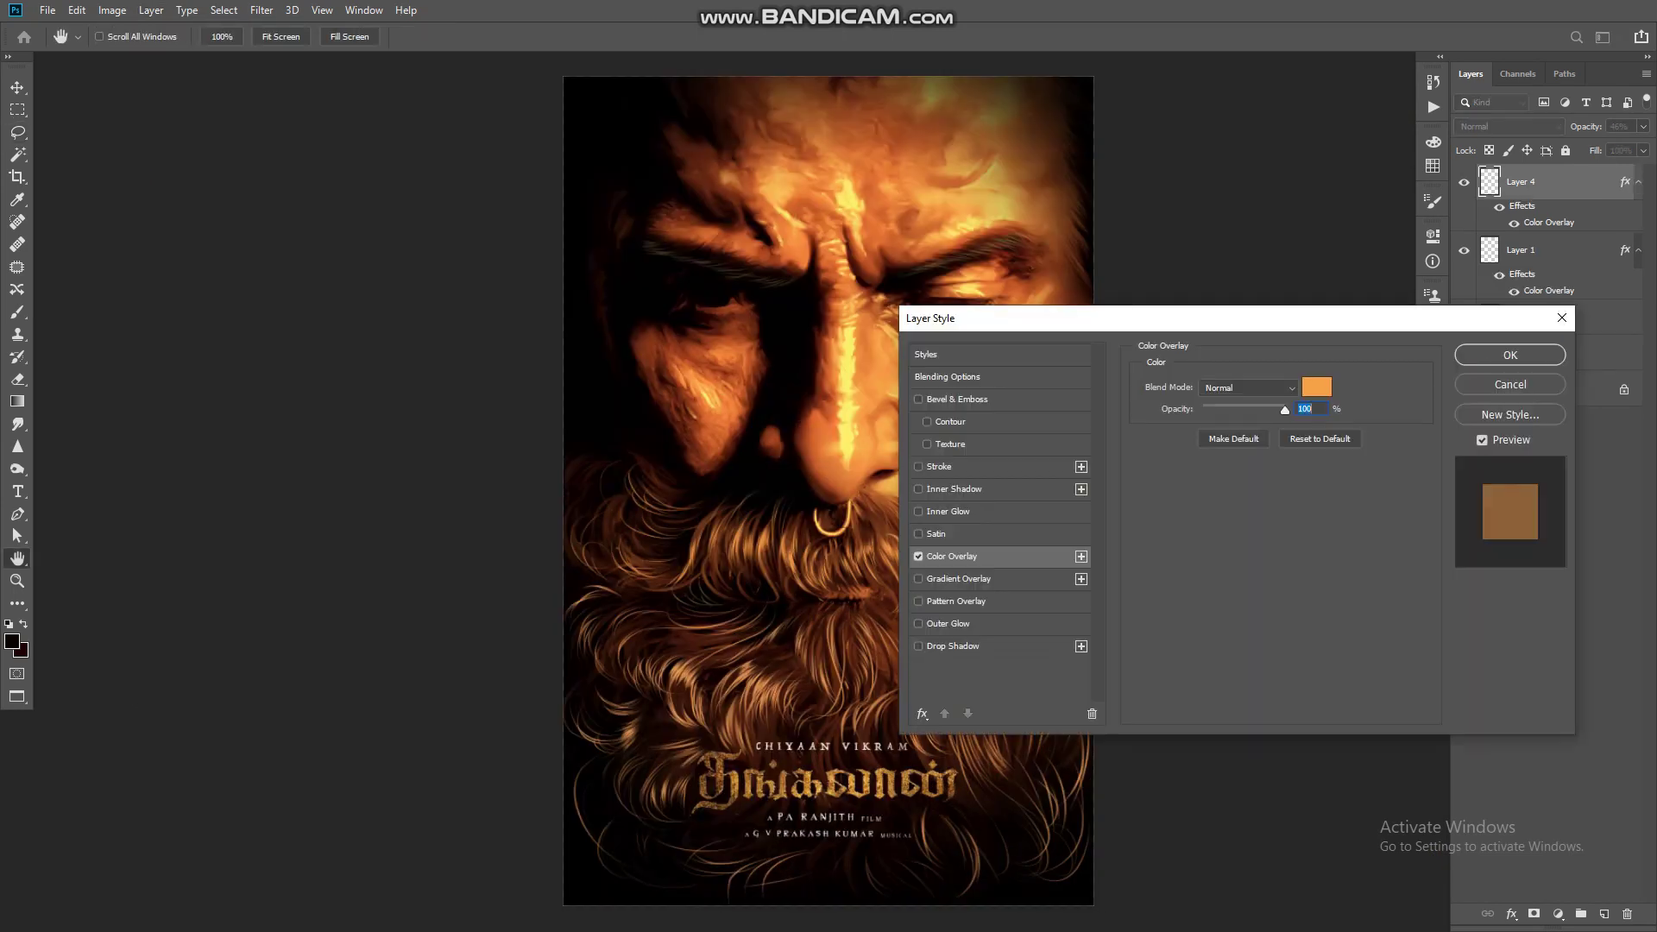
# - Set the Color Overlay colour of Layer 4's eyebrow hairs to yellow #fff065
pyautogui.click(1312, 384)
pyautogui.moveTo(1033, 189); pyautogui.dragTo(1036, 318)
pyautogui.moveTo(1111, 391); pyautogui.dragTo(1112, 375)
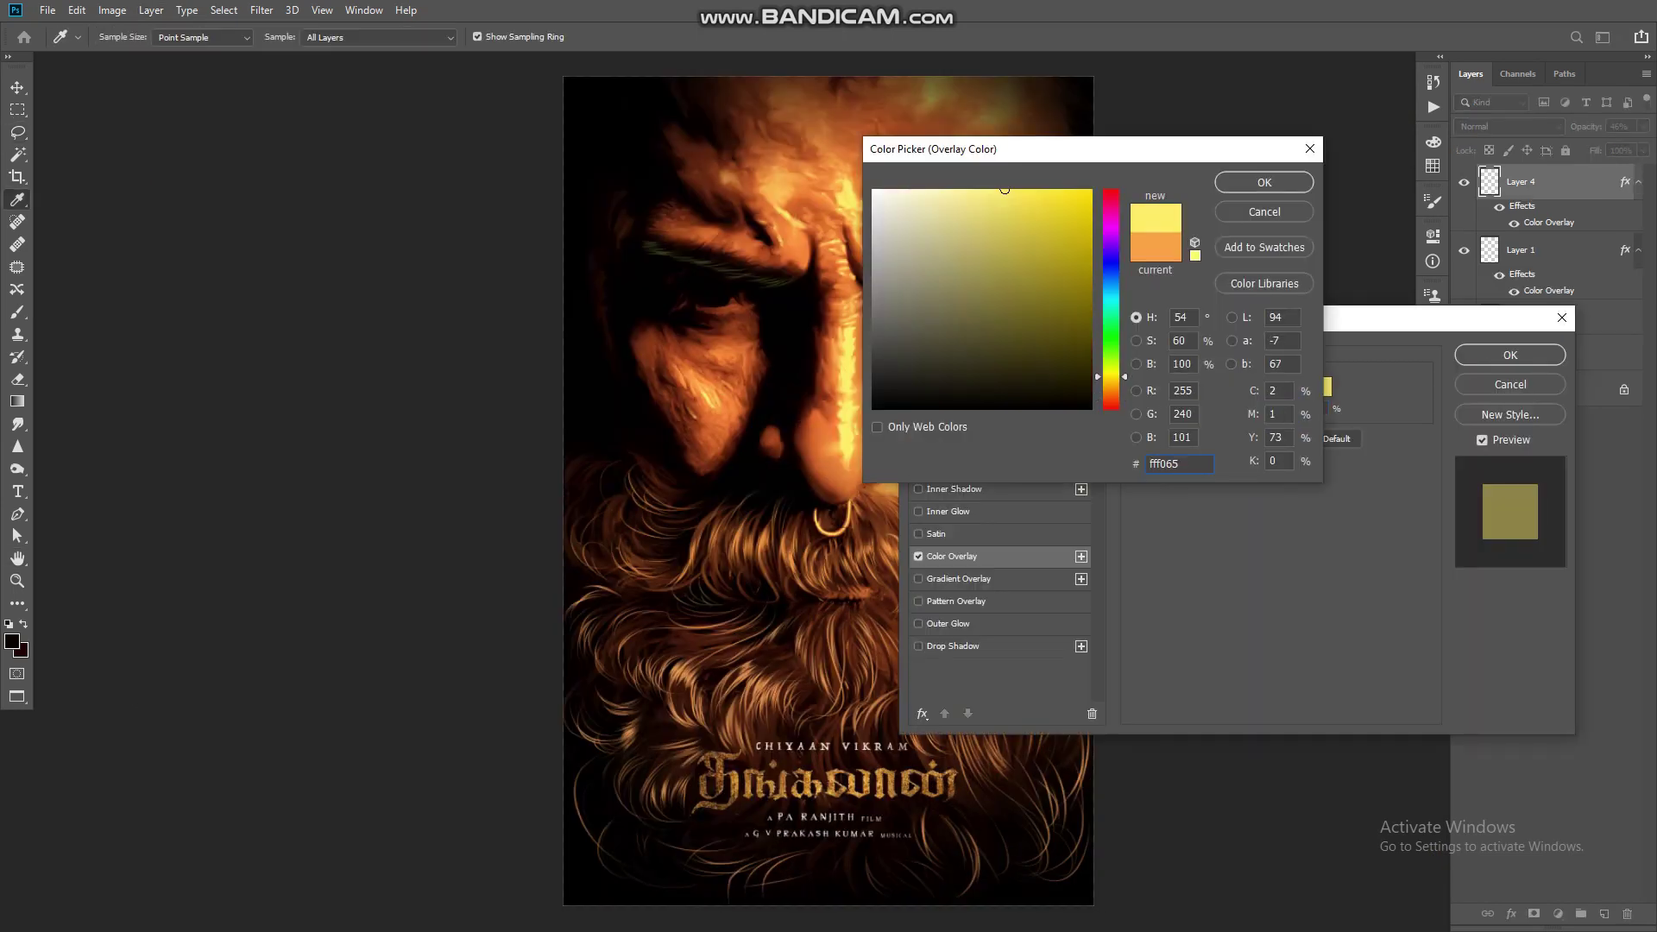